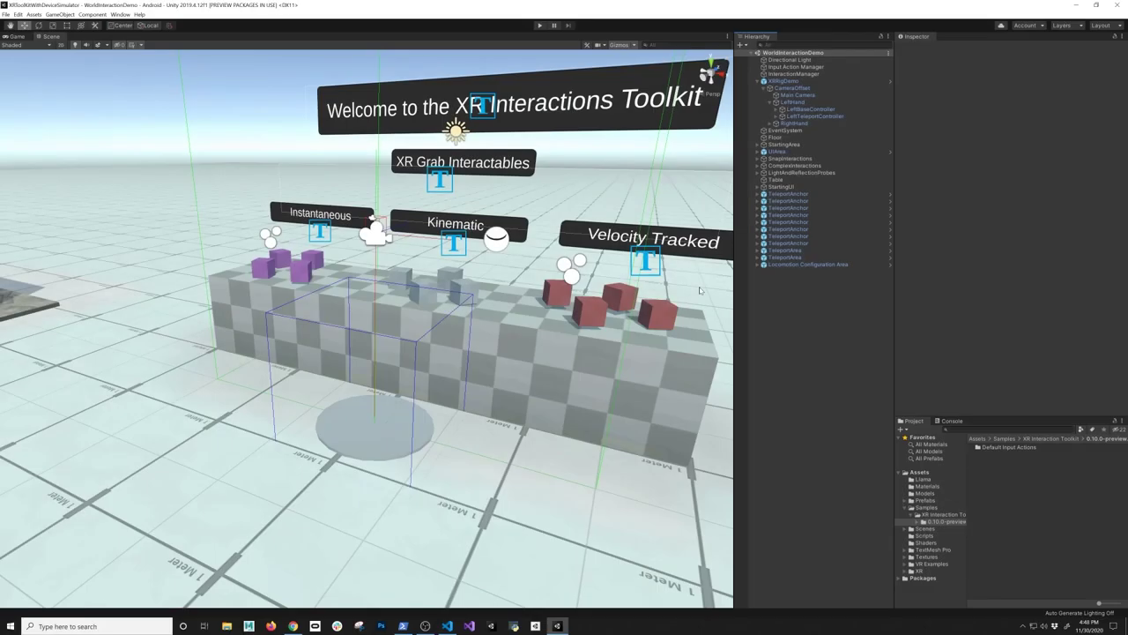
# Switch to the browser to view the Unity-Technologies XR-Interaction-Toolkit-Examples repository, and return to the Unity scene
pyautogui.hotkey('alt', 'Tab')
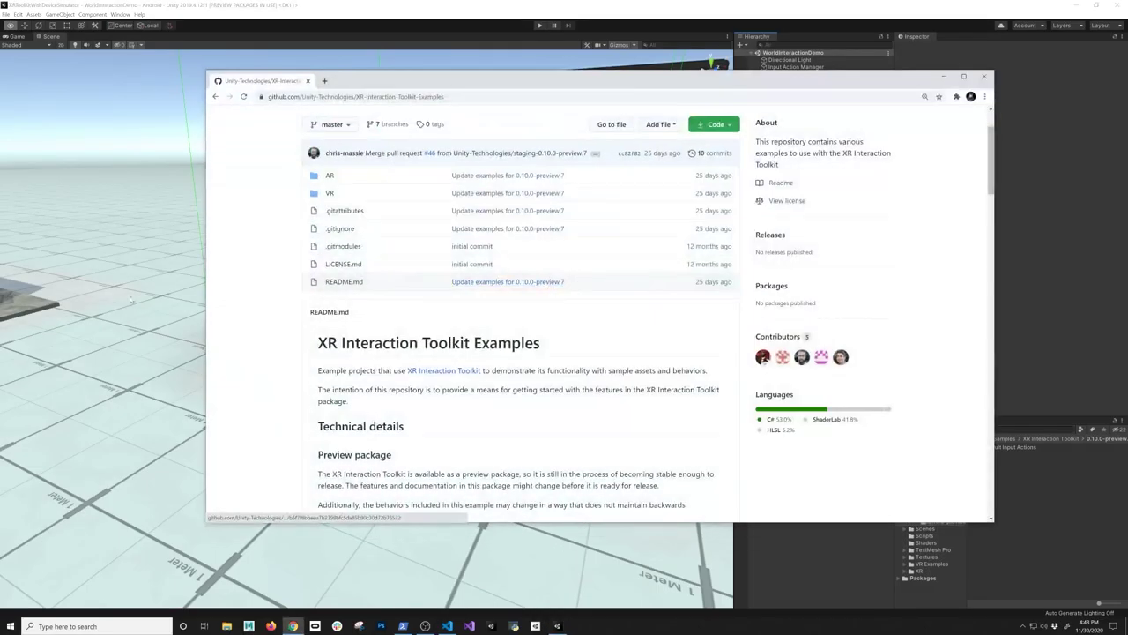
pyautogui.doubleClick(347, 97)
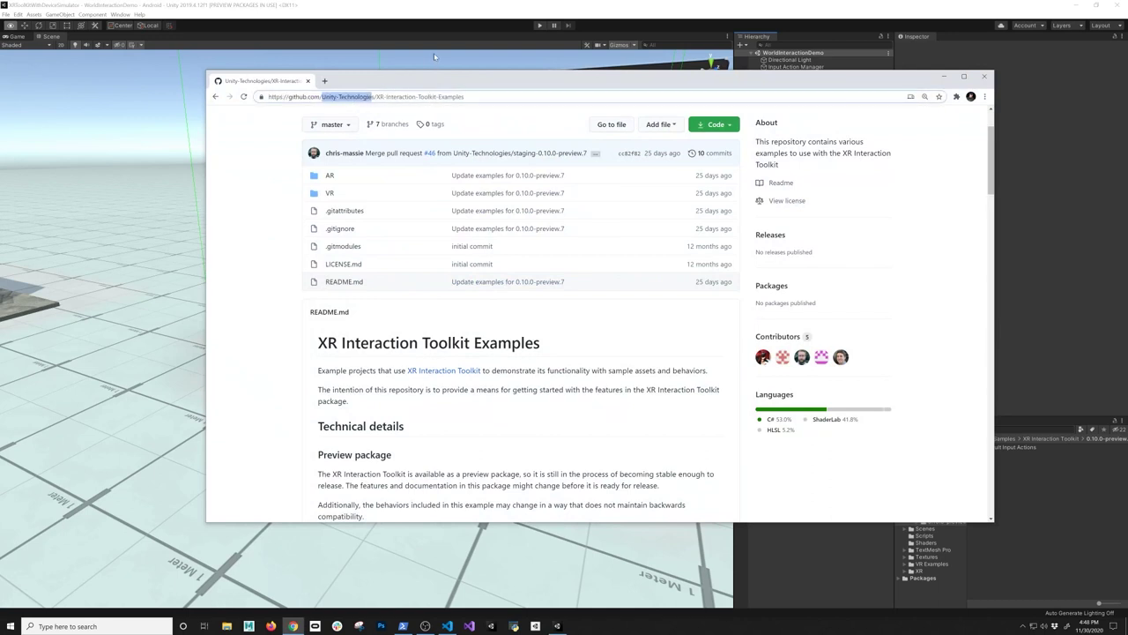
pyautogui.click(473, 54)
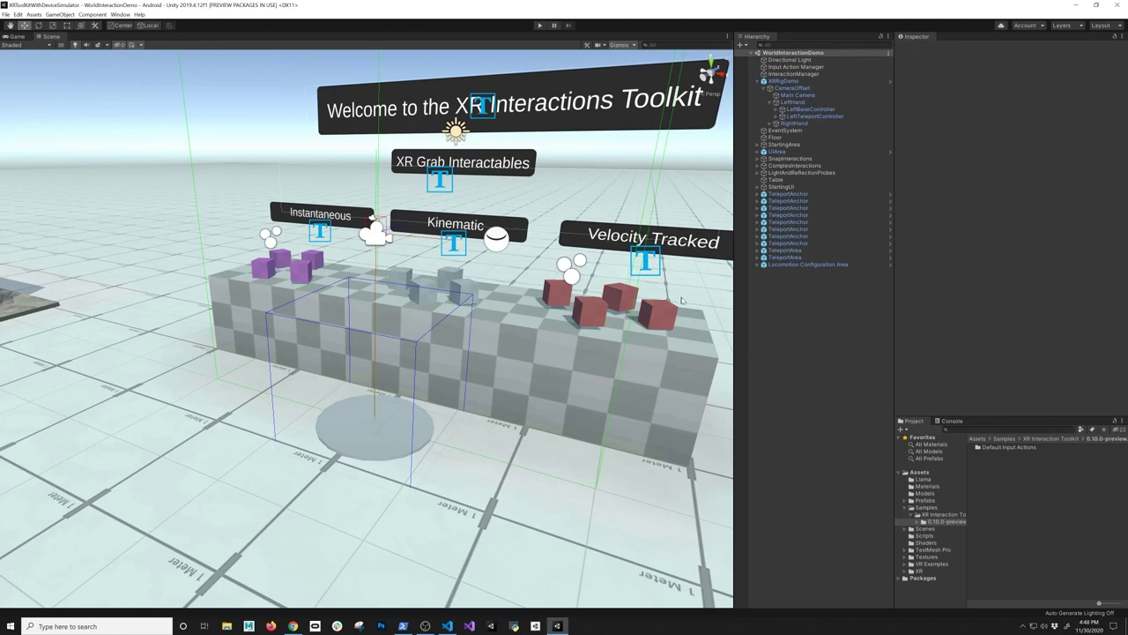
pyautogui.keyDown('alt'); pyautogui.moveTo(474, 245); pyautogui.dragTo(396, 273); pyautogui.keyUp('alt')
pyautogui.moveTo(396, 273); pyautogui.dragTo(394, 274, button='right')
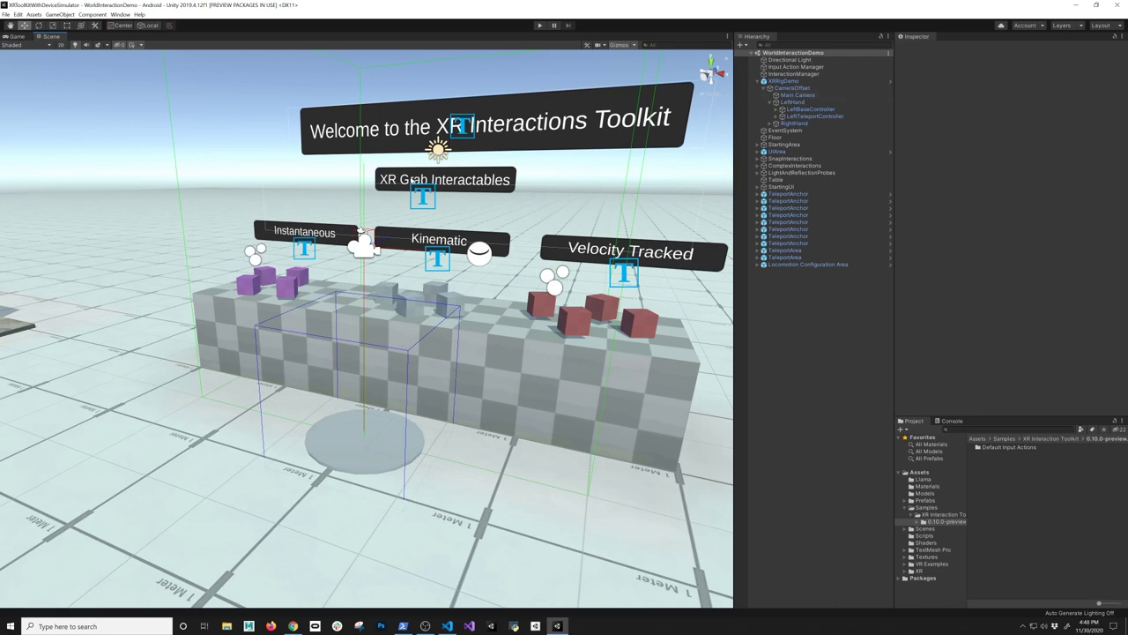
# Set Active Input Handling to Input System Package (New) in the PC, Mac & Linux Standalone player settings and apply the change
pyautogui.click(7, 15)
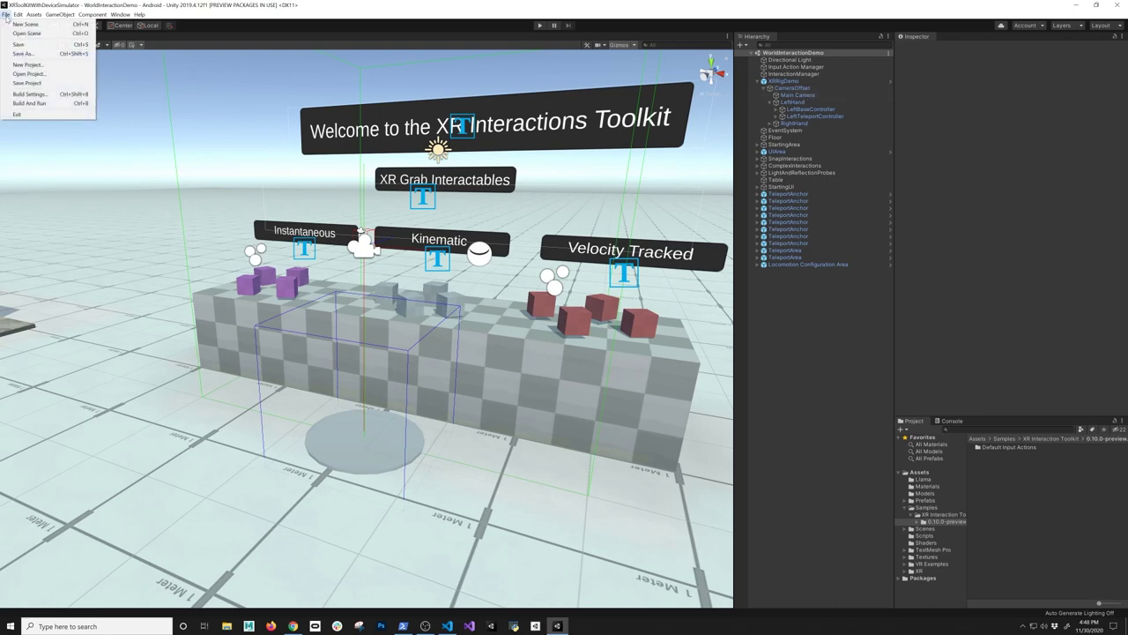
pyautogui.click(20, 93)
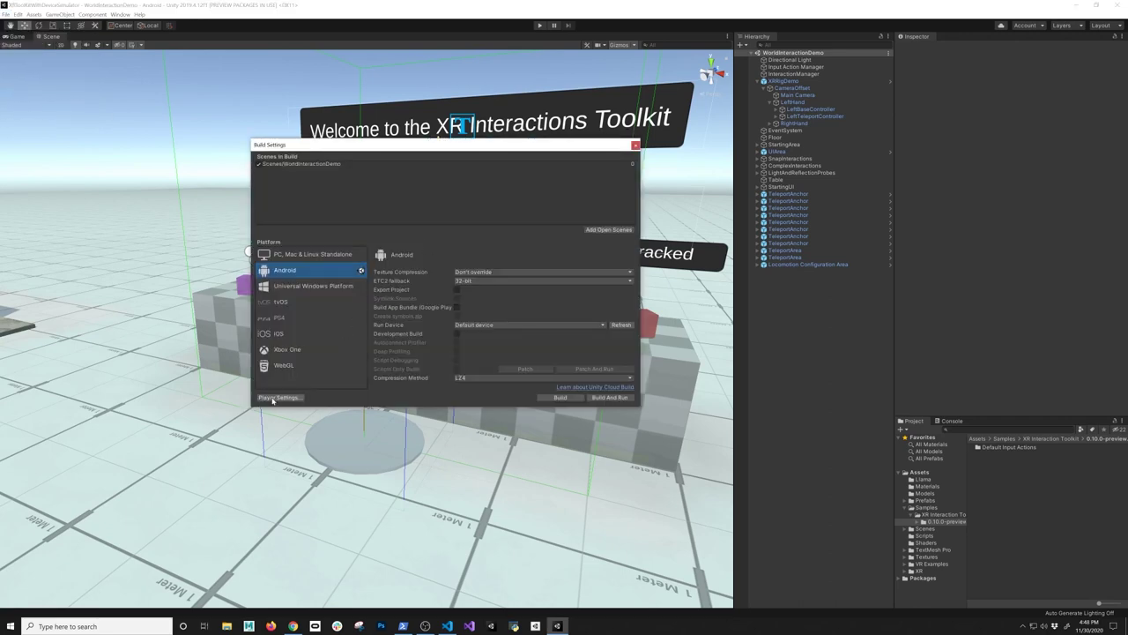
pyautogui.click(277, 397)
pyautogui.scroll(-5, 641, 392)
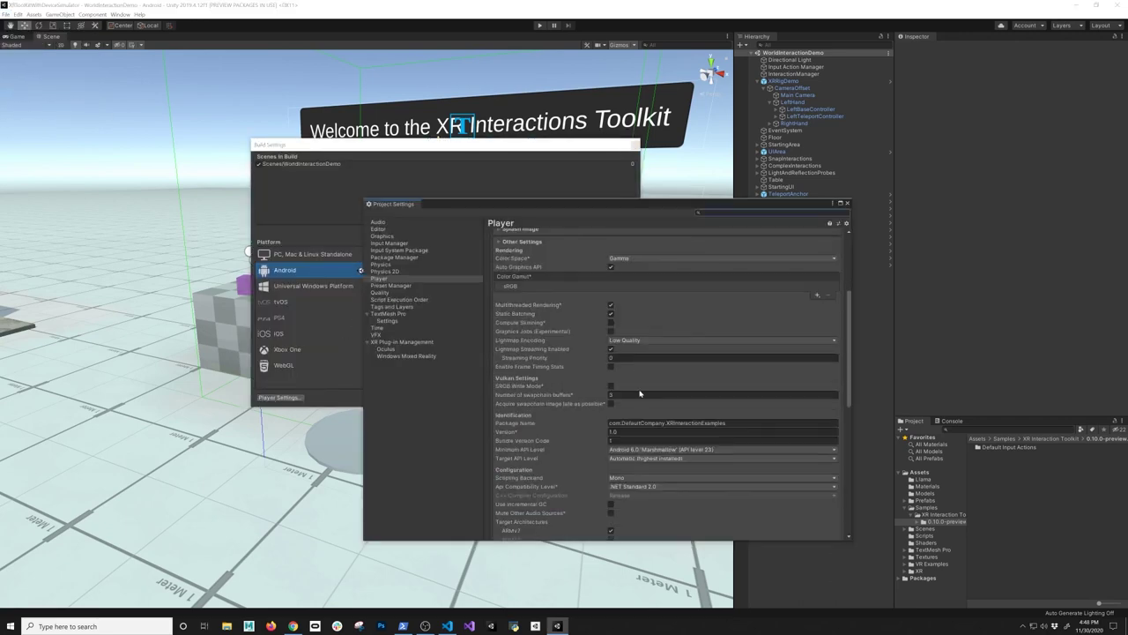
pyautogui.scroll(-8, 673, 381)
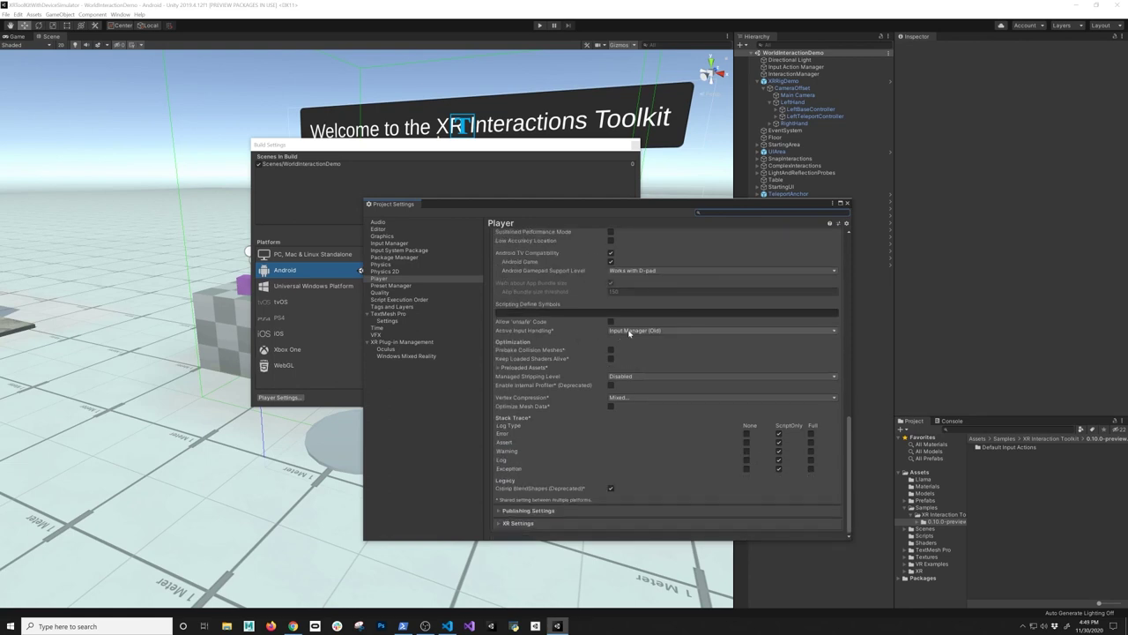
pyautogui.scroll(13, 749, 306)
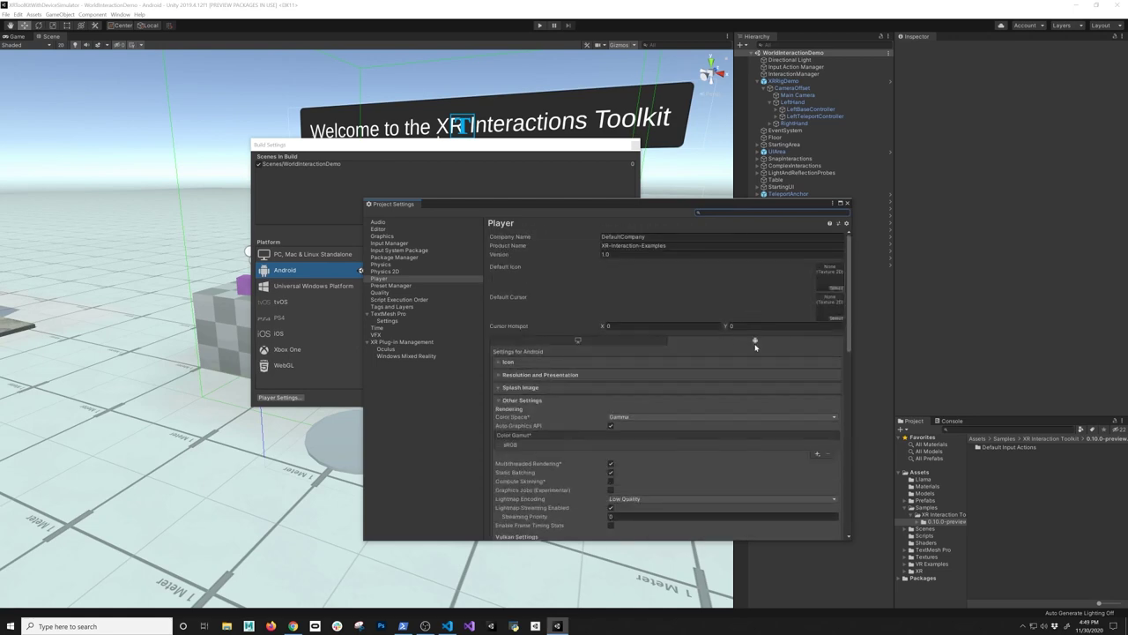
pyautogui.click(571, 339)
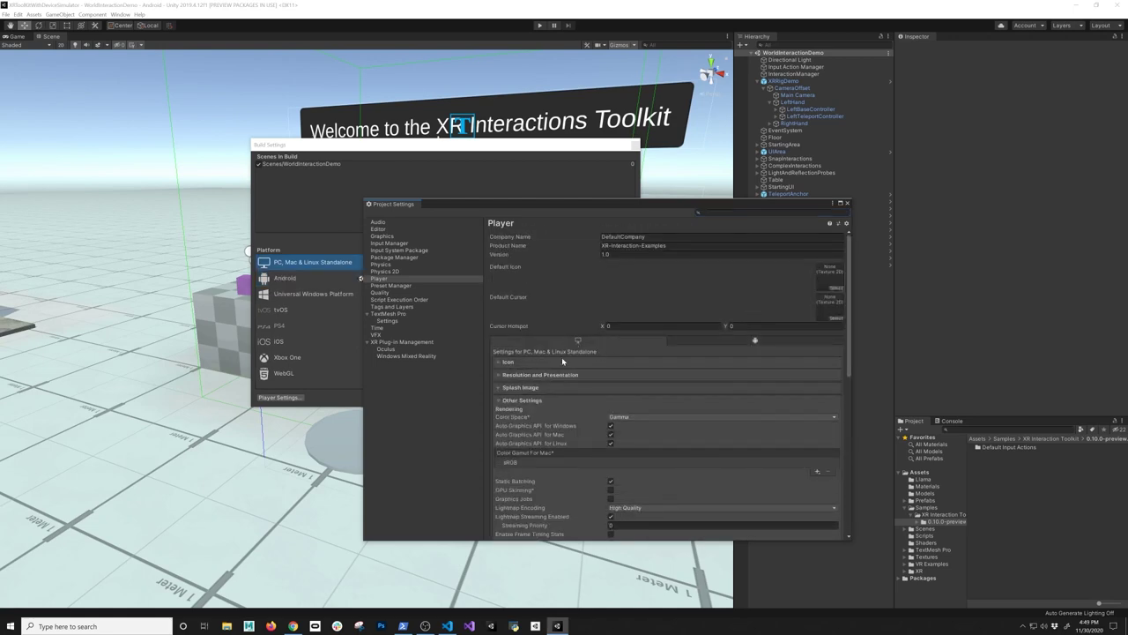
pyautogui.scroll(-15, 719, 405)
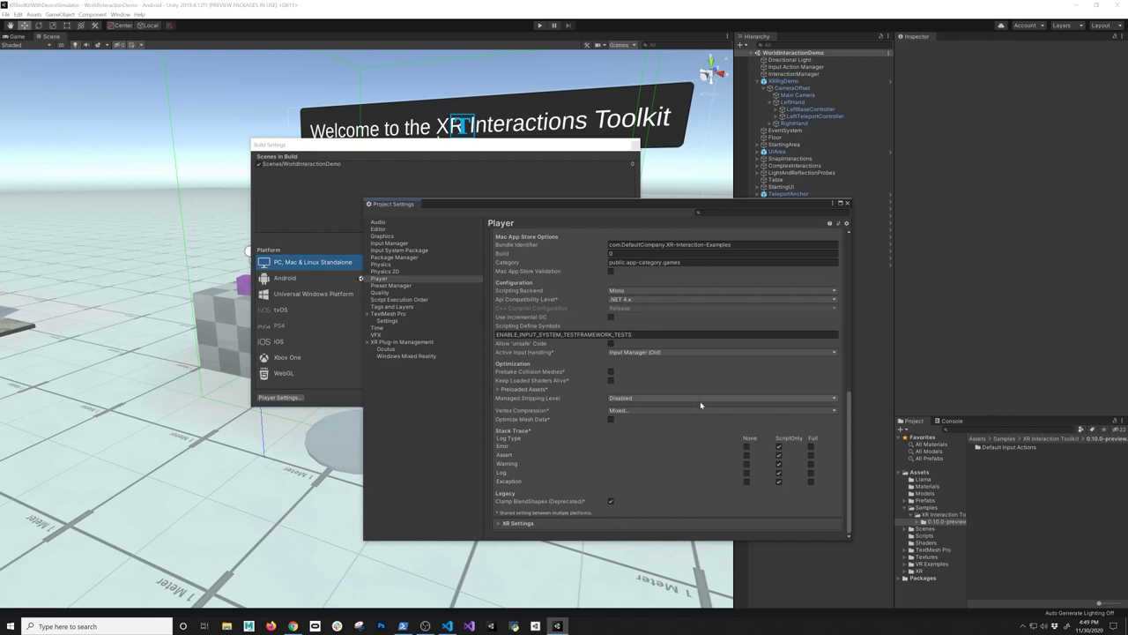
pyautogui.click(653, 354)
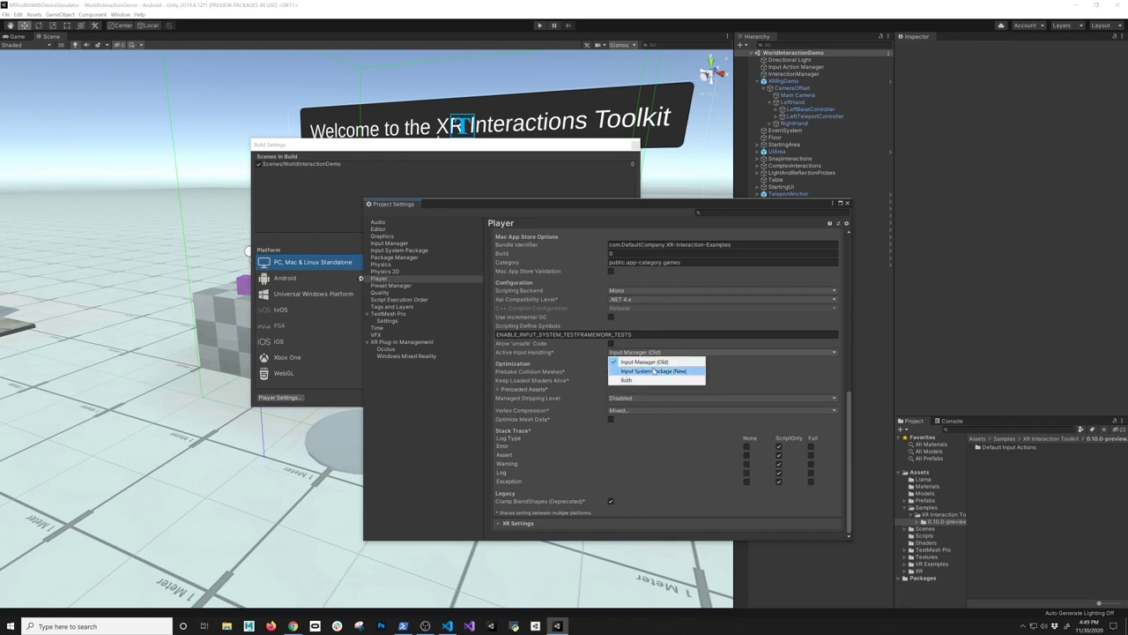
pyautogui.click(654, 371)
pyautogui.click(589, 326)
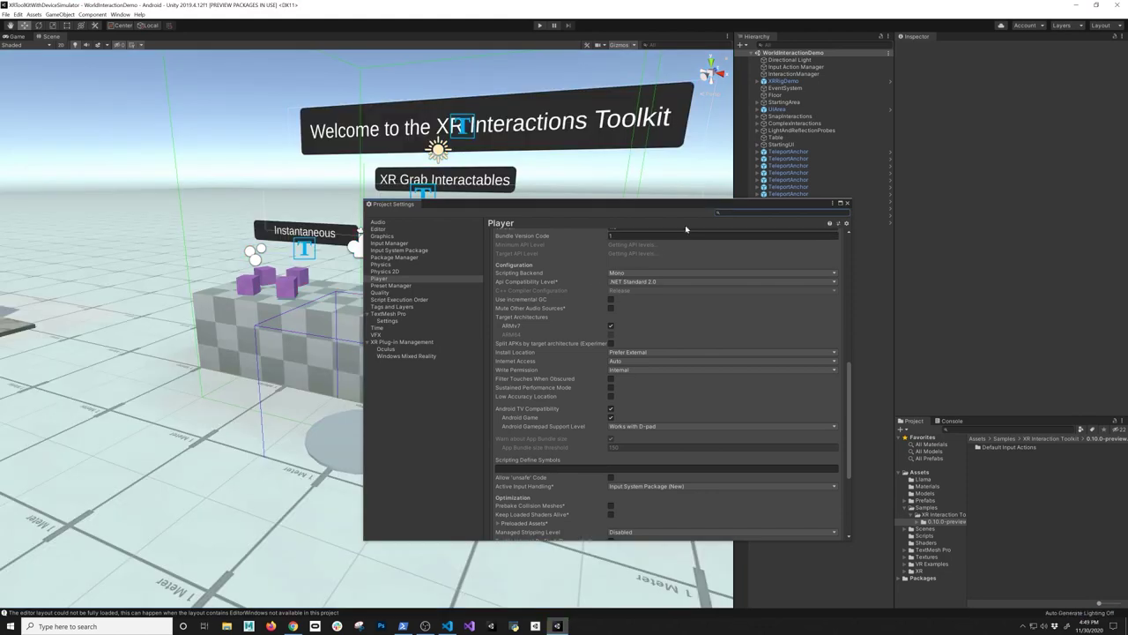
# Check the Active Input Handling setting for both the Android and Standalone platforms, and close the project settings
pyautogui.moveTo(682, 207); pyautogui.dragTo(620, 193)
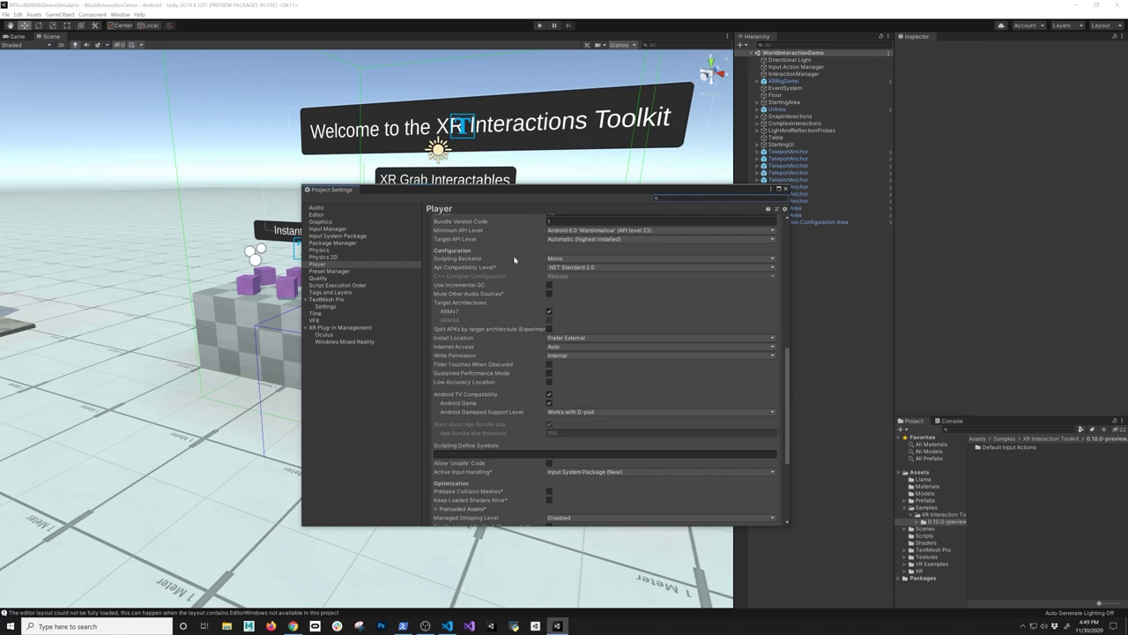
pyautogui.scroll(-3, 621, 322)
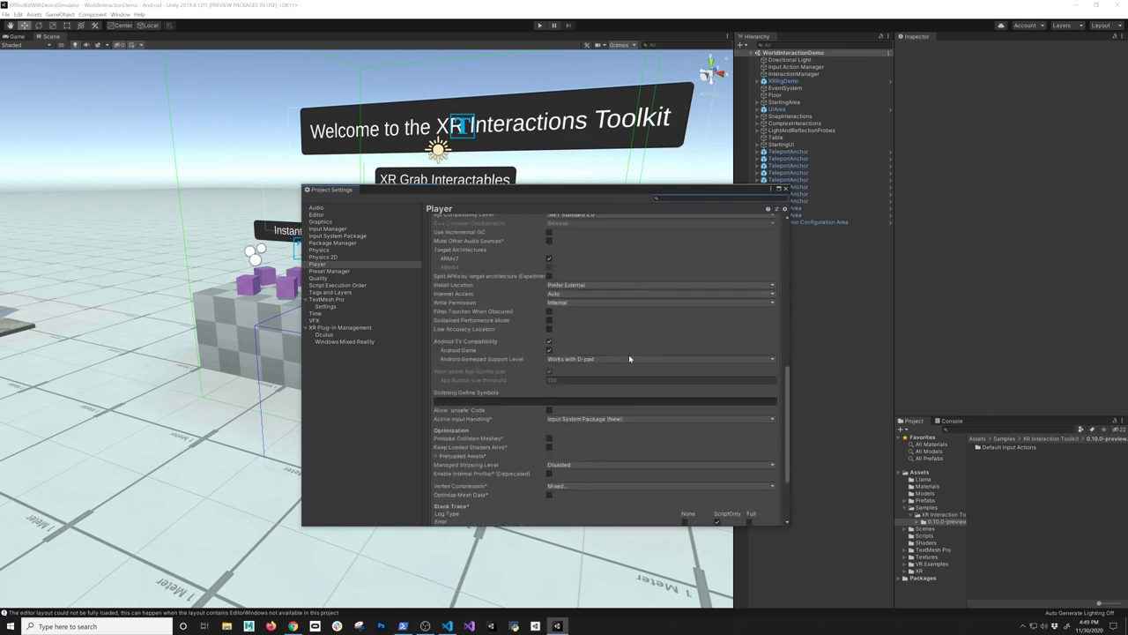
pyautogui.scroll(15, 621, 425)
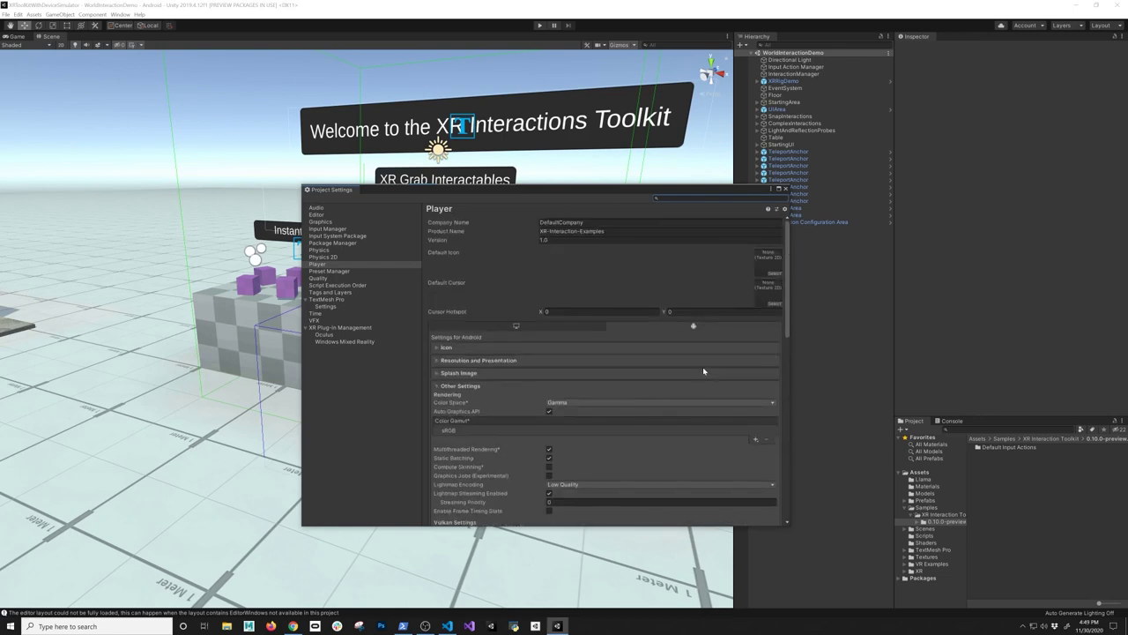
pyautogui.scroll(-15, 608, 361)
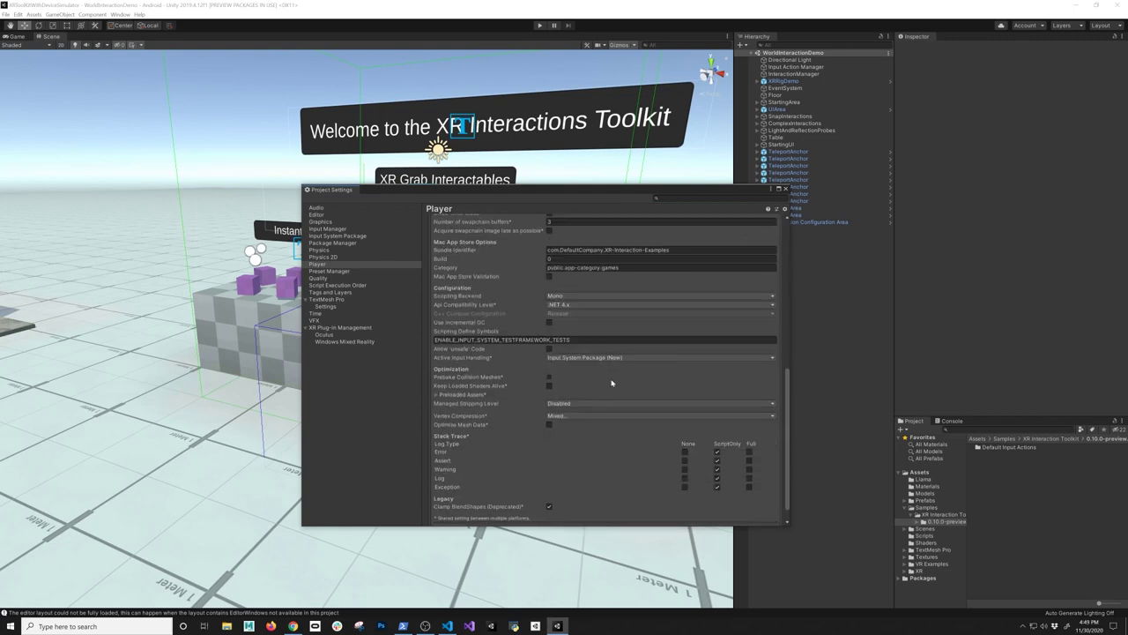
pyautogui.scroll(7, 617, 360)
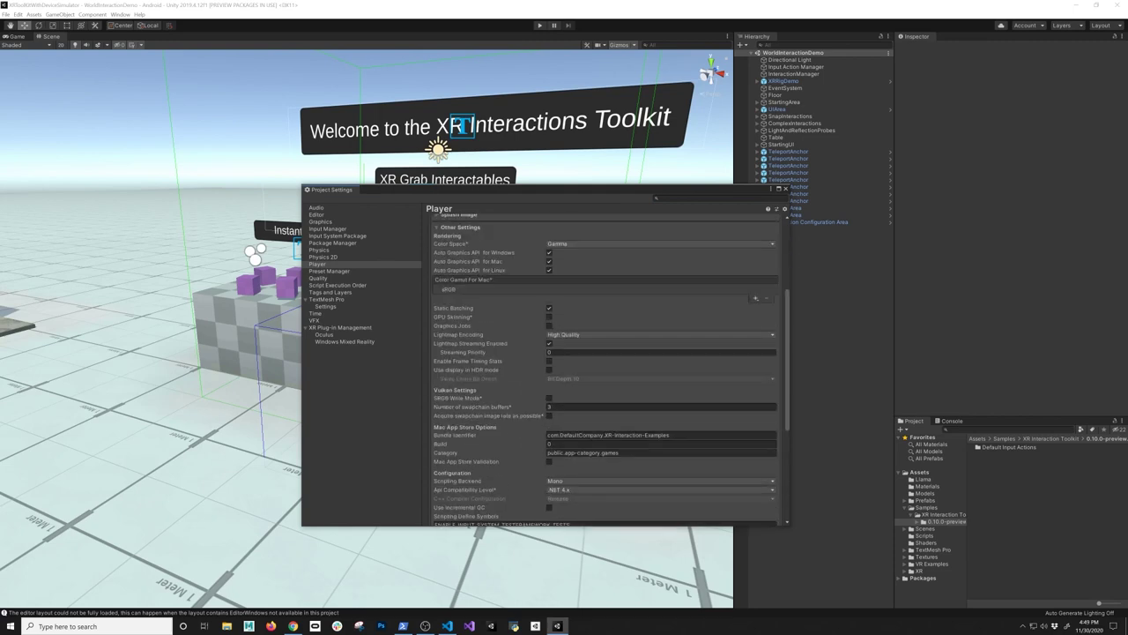
pyautogui.scroll(6, 621, 359)
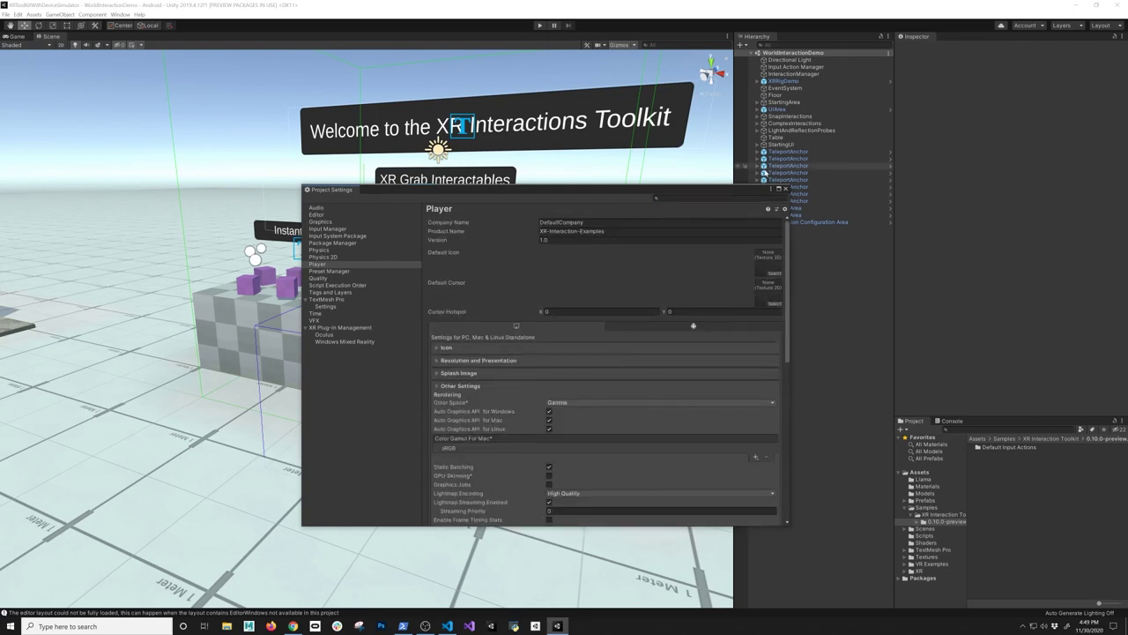
pyautogui.click(785, 190)
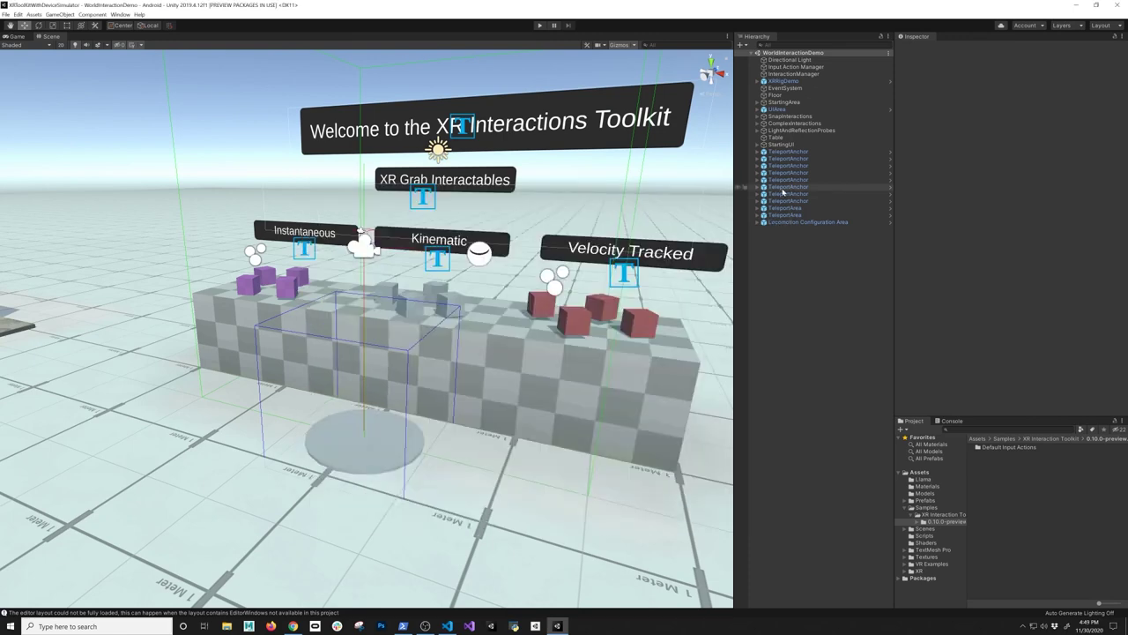
# Run the scene in Play mode, dismiss the Mixed Reality alert, inspect the console errors, and stop playback
pyautogui.click(539, 25)
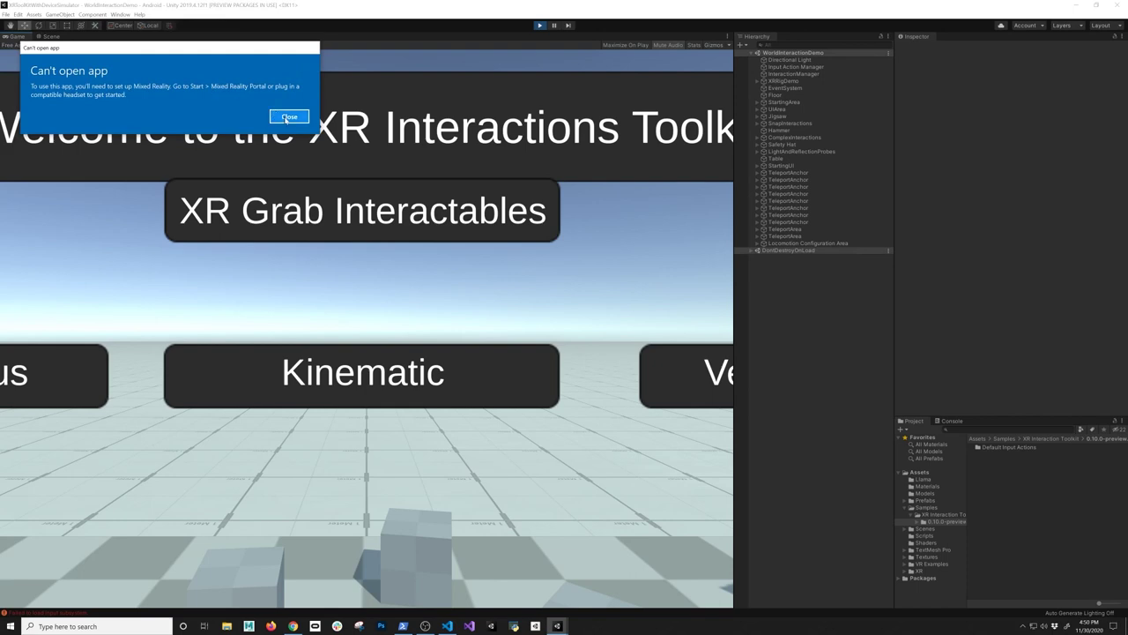
pyautogui.click(288, 118)
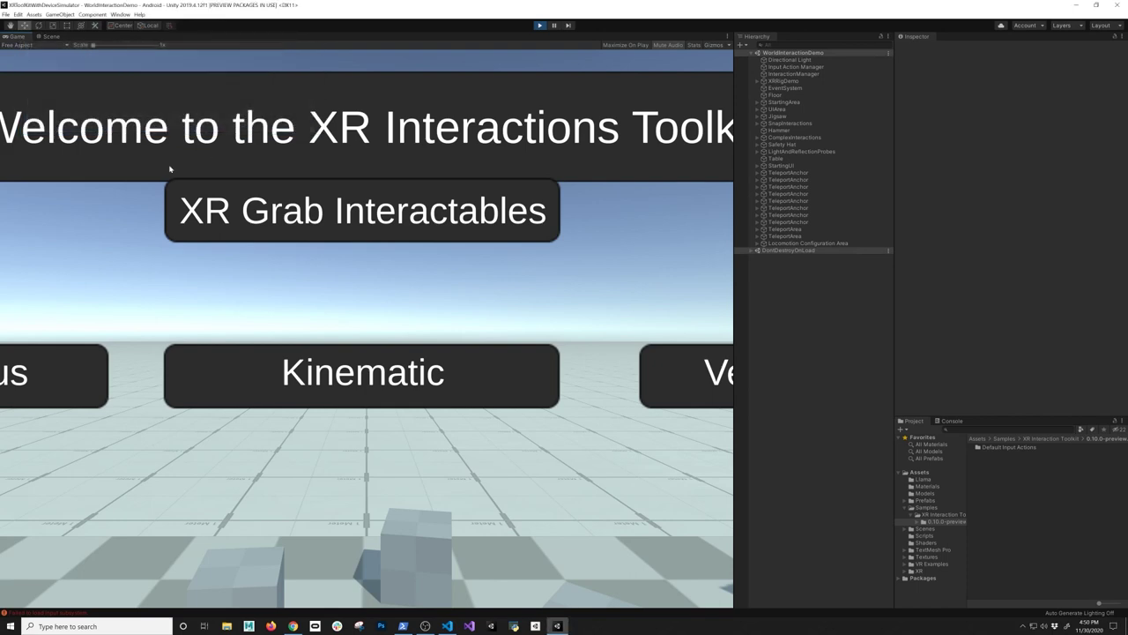
pyautogui.click(75, 613)
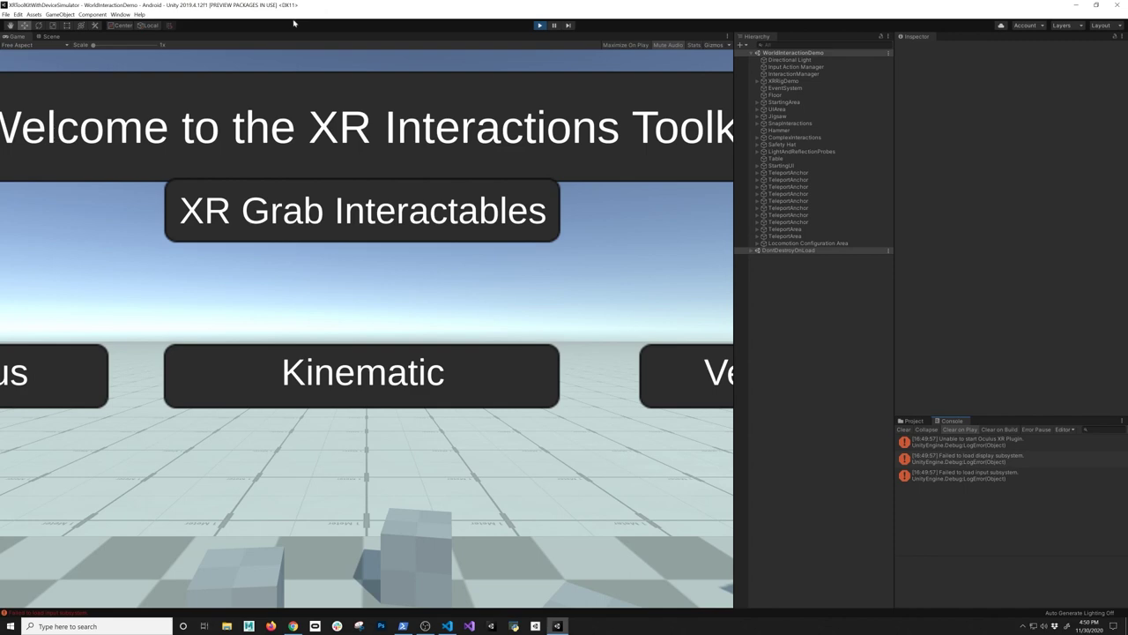
pyautogui.click(538, 25)
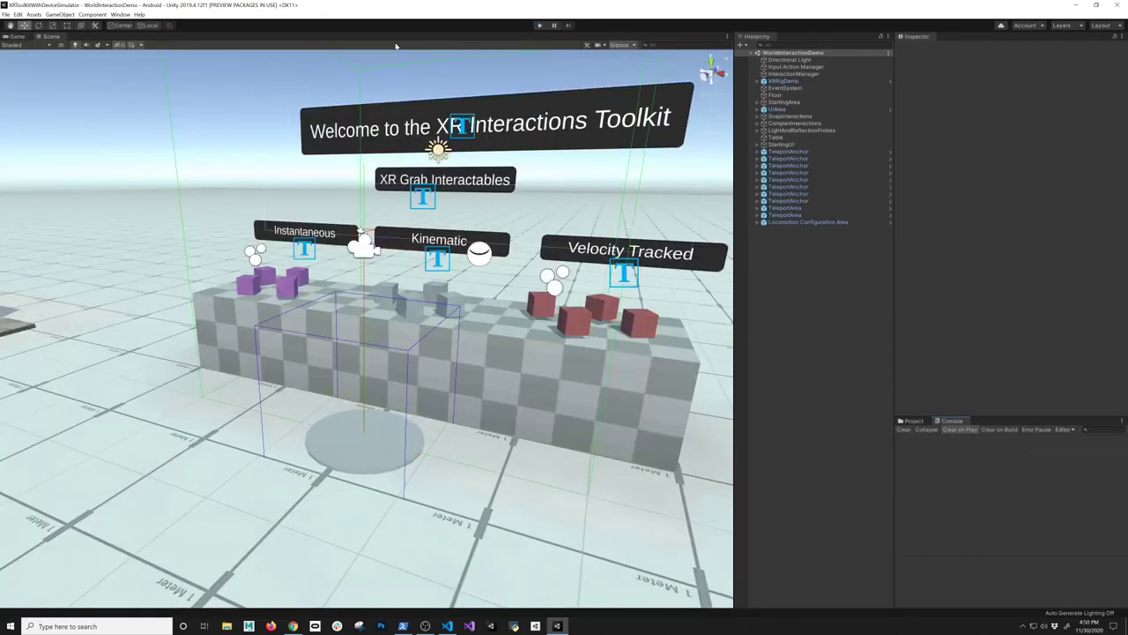
# Open the Package Manager, show the XR Interaction Toolkit package details, and widen the package list to fit its full name
pyautogui.click(120, 14)
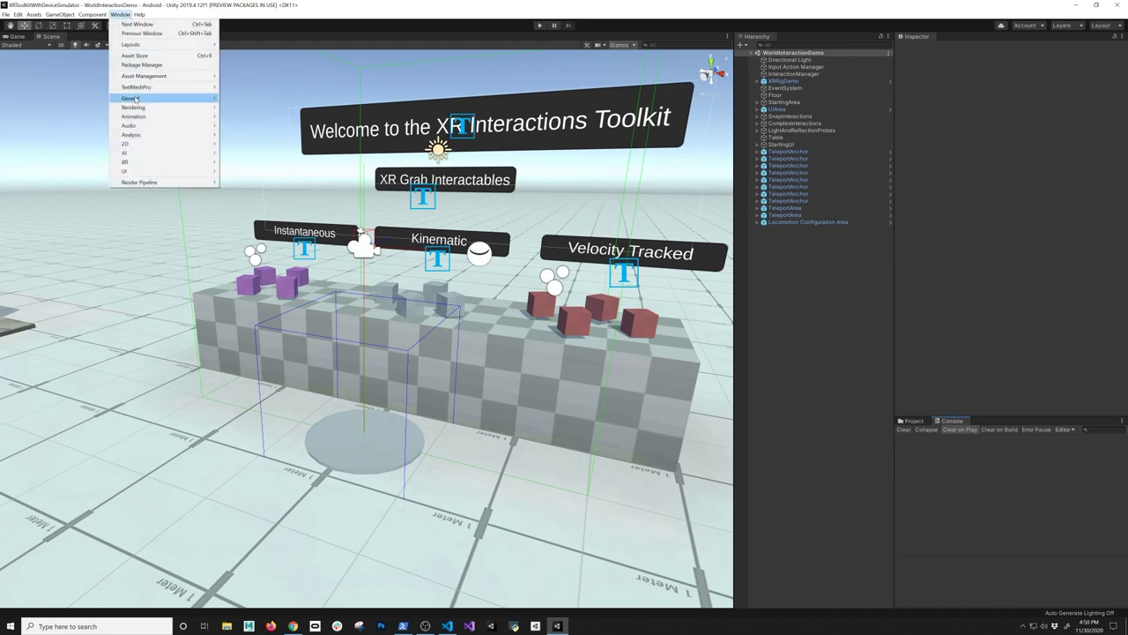
pyautogui.click(147, 67)
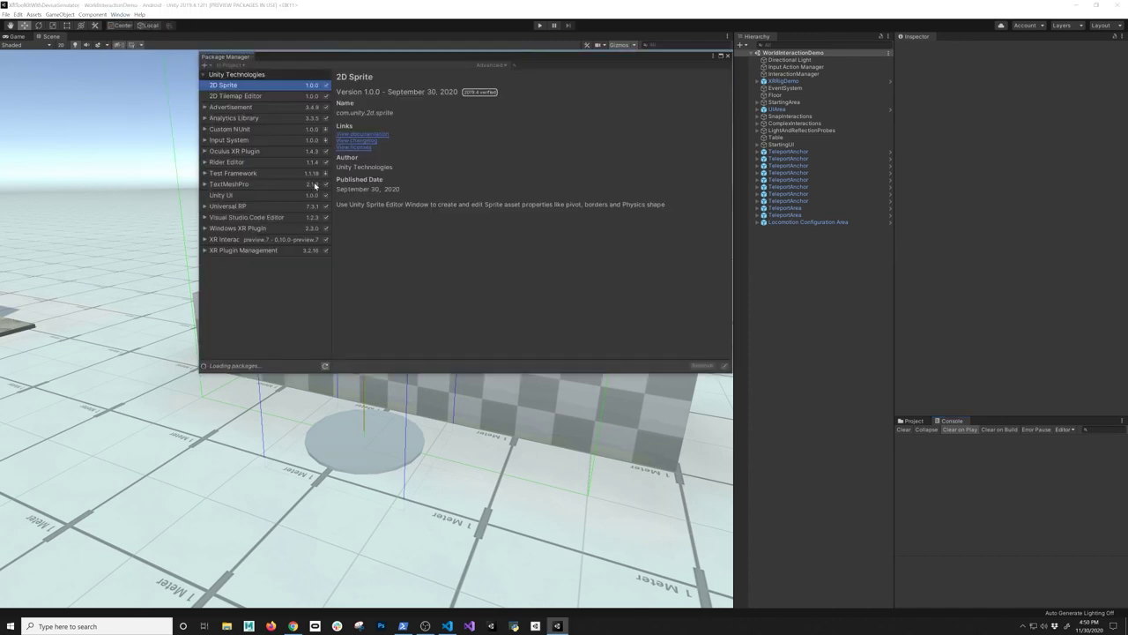
pyautogui.click(238, 241)
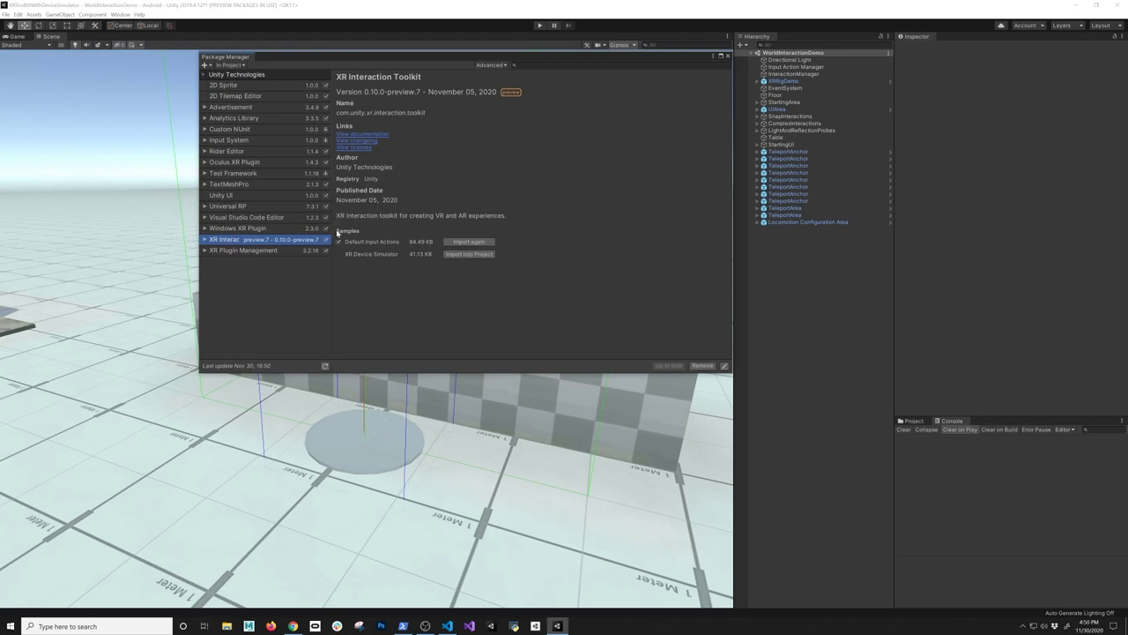
pyautogui.moveTo(329, 249); pyautogui.dragTo(380, 247)
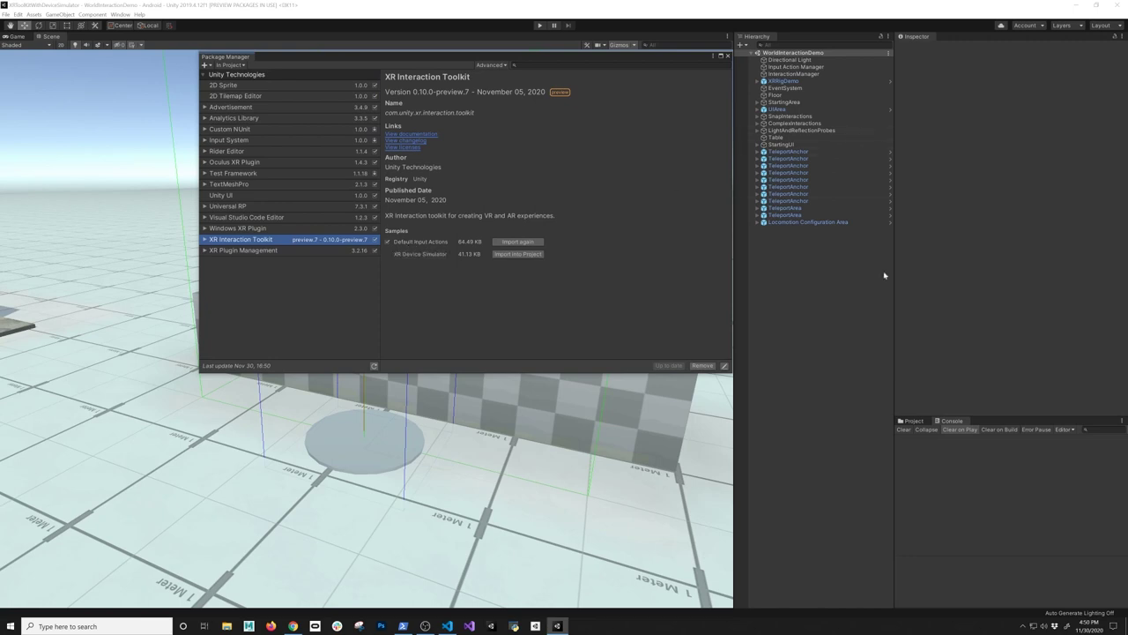
# Examine the Default Input Actions sample assets under Samples/XR Interaction Toolkit/0.10.0-preview.7, and move the Package Manager window lower over the scene
pyautogui.click(908, 420)
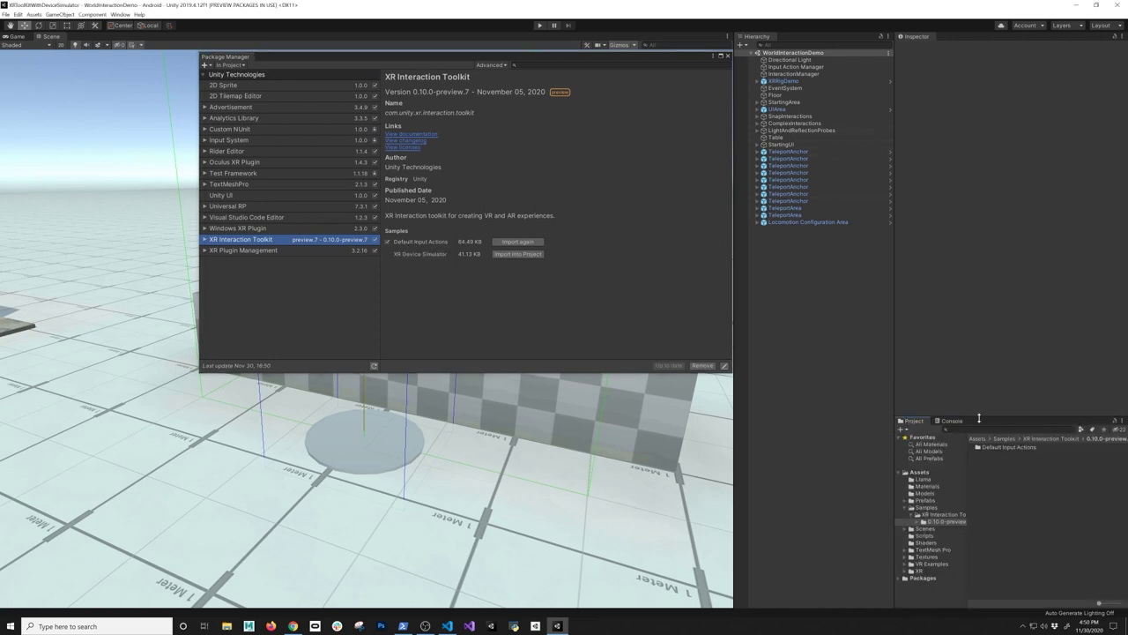
pyautogui.click(926, 508)
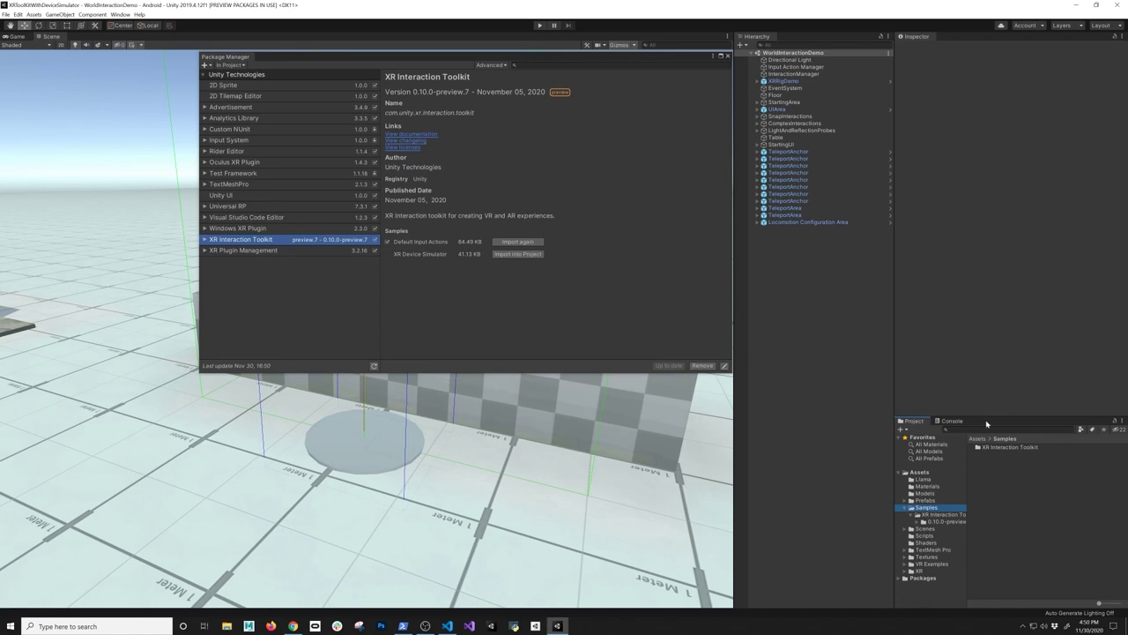
pyautogui.moveTo(987, 419); pyautogui.dragTo(980, 294)
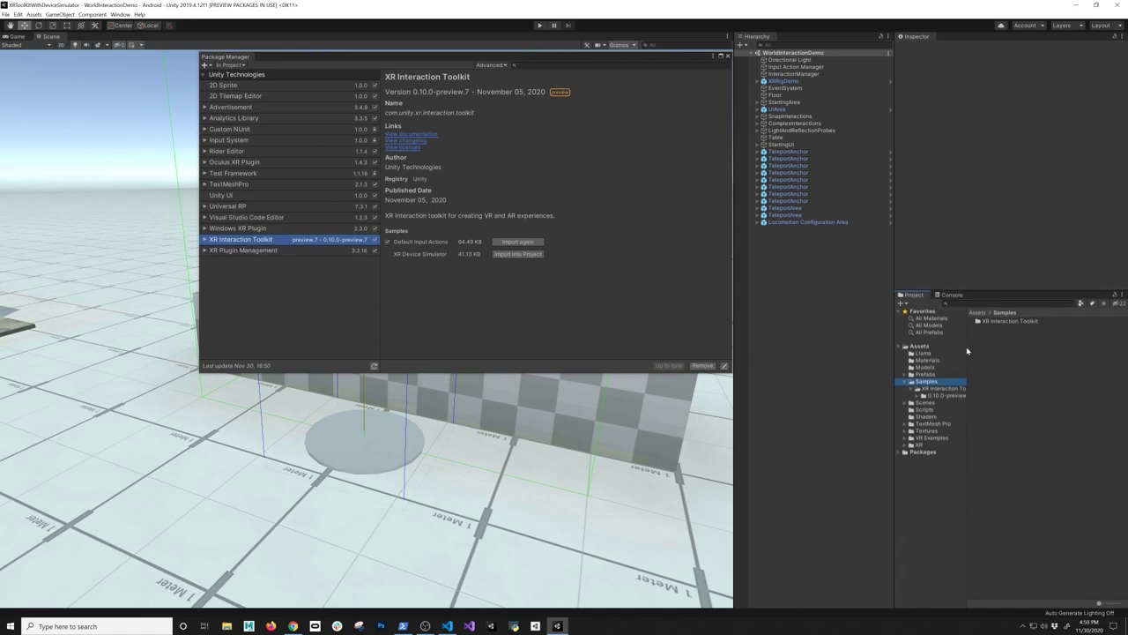
pyautogui.moveTo(966, 347); pyautogui.dragTo(991, 349)
pyautogui.click(950, 388)
pyautogui.click(955, 395)
pyautogui.click(917, 395)
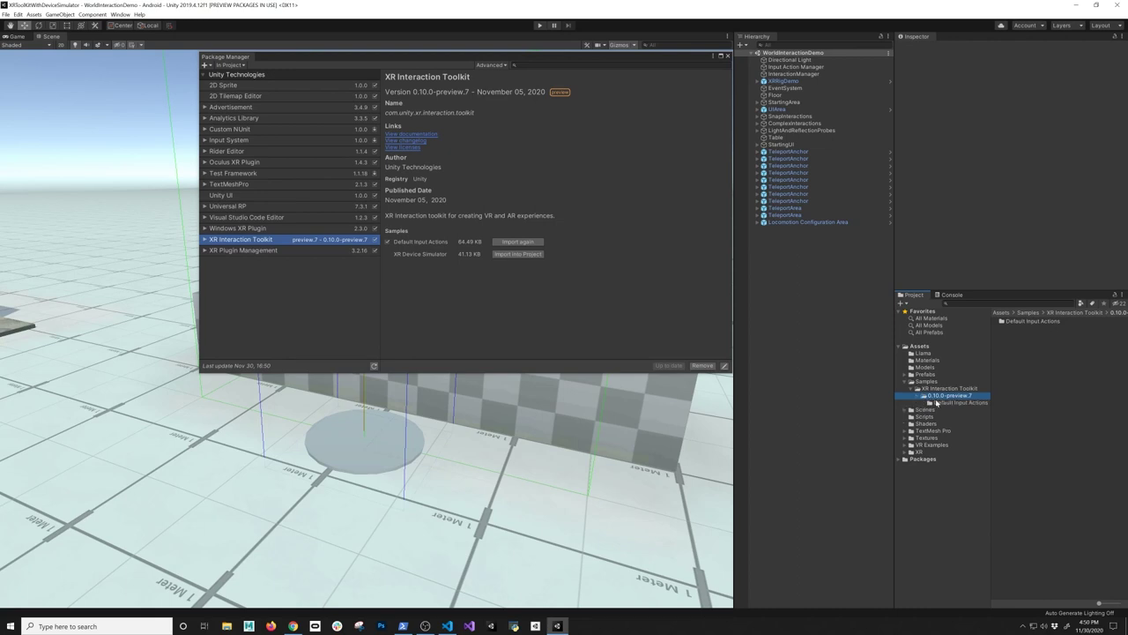
pyautogui.click(935, 402)
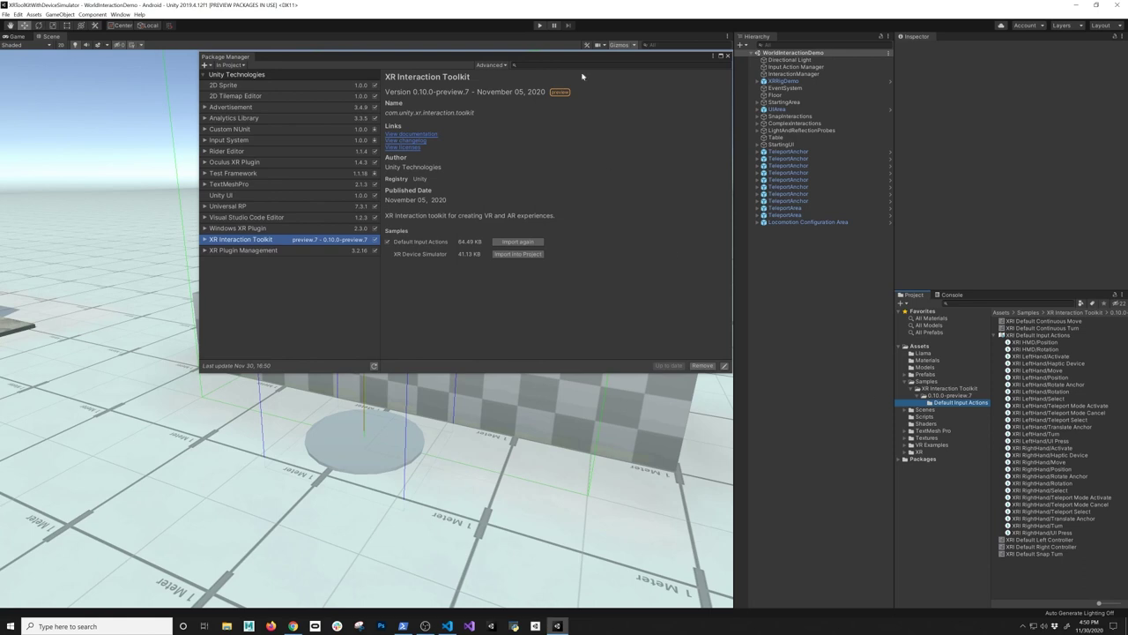
pyautogui.moveTo(565, 59); pyautogui.dragTo(437, 355)
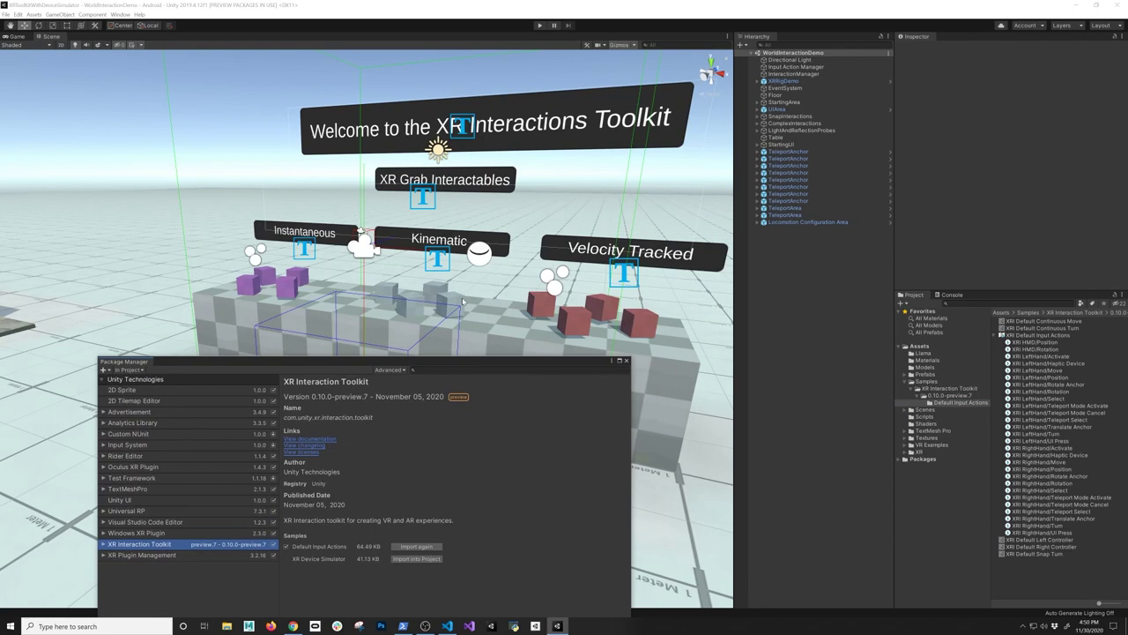
pyautogui.moveTo(453, 361); pyautogui.dragTo(466, 258)
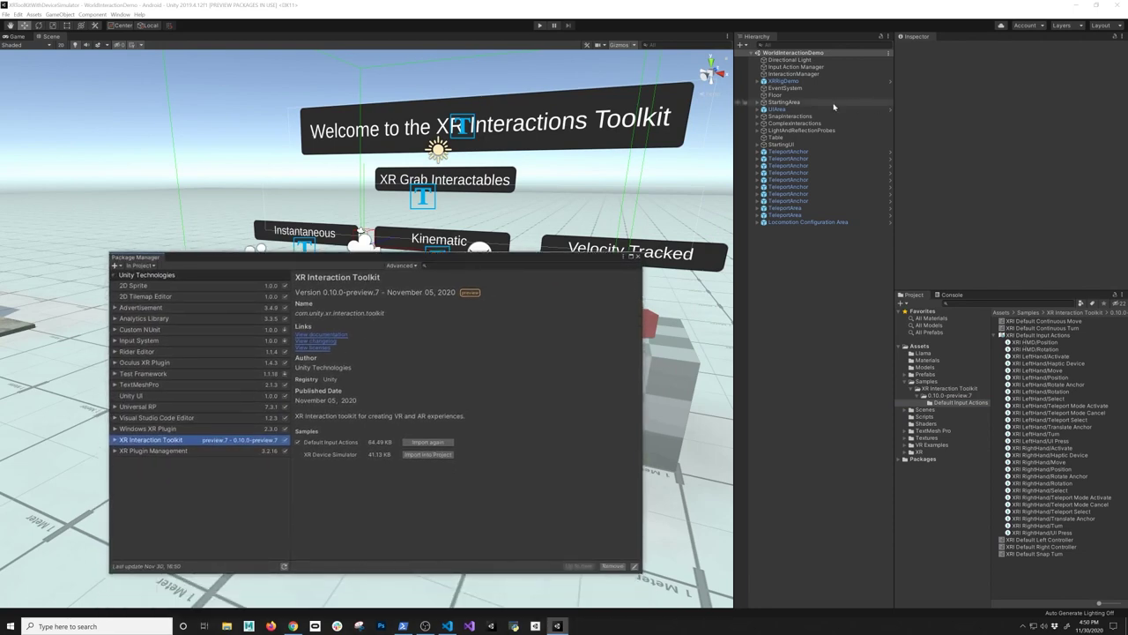
# Inspect the controller action references of LeftHand under XRRigDemo's CameraOffset, and locate the asset used for Teleport Mode Activate
pyautogui.click(782, 82)
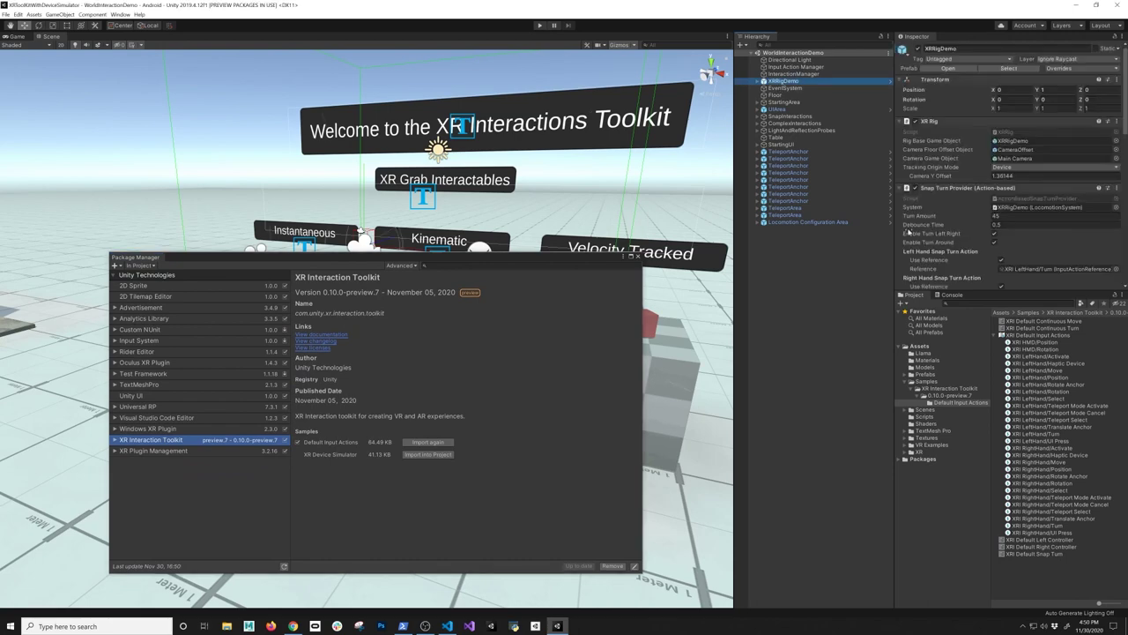
pyautogui.click(759, 82)
pyautogui.click(763, 88)
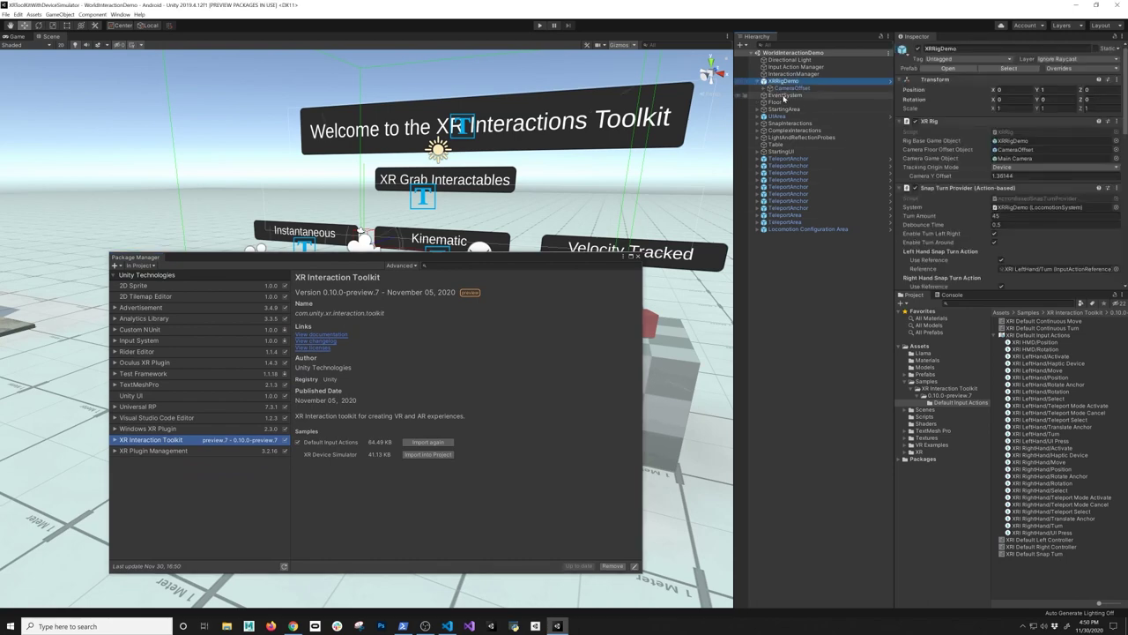
pyautogui.click(763, 88)
pyautogui.click(785, 102)
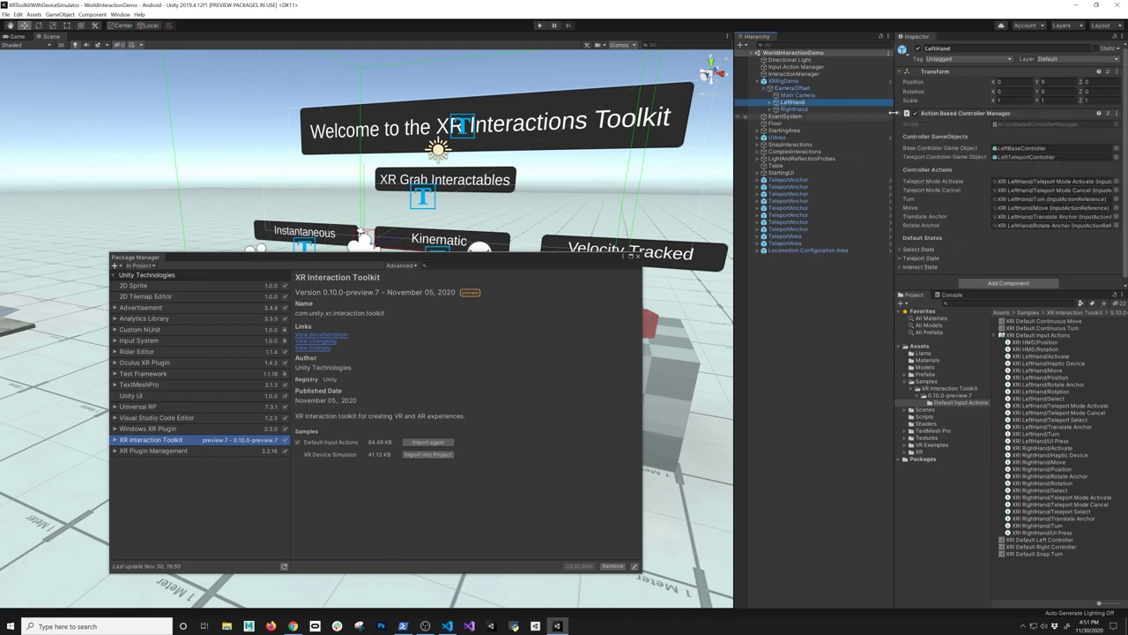
pyautogui.click(1048, 181)
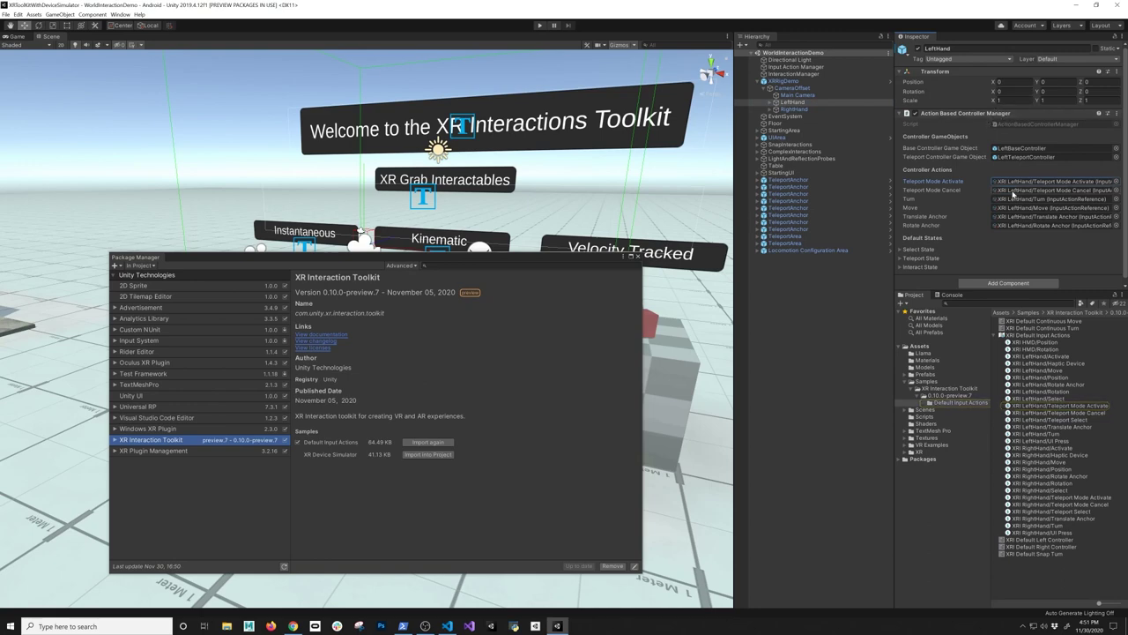
# Open XRI Default Input Actions from the Teleport Mode Activate reference, and review the XRI HMD and XRI LeftHand action maps
pyautogui.click(1042, 183)
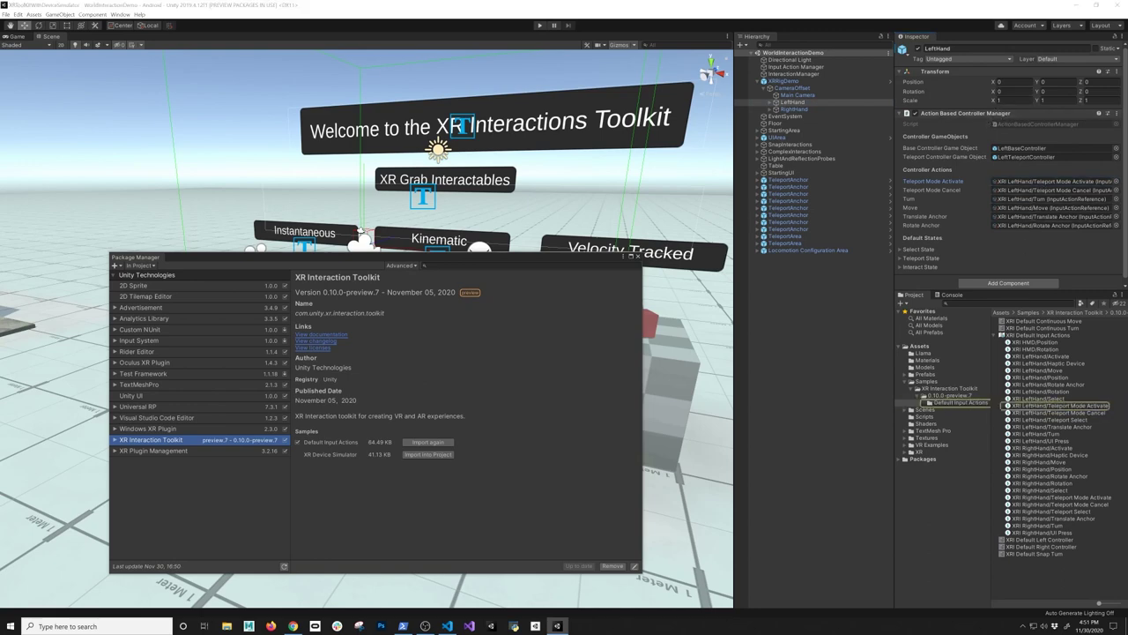
pyautogui.moveTo(553, 128); pyautogui.dragTo(257, 109)
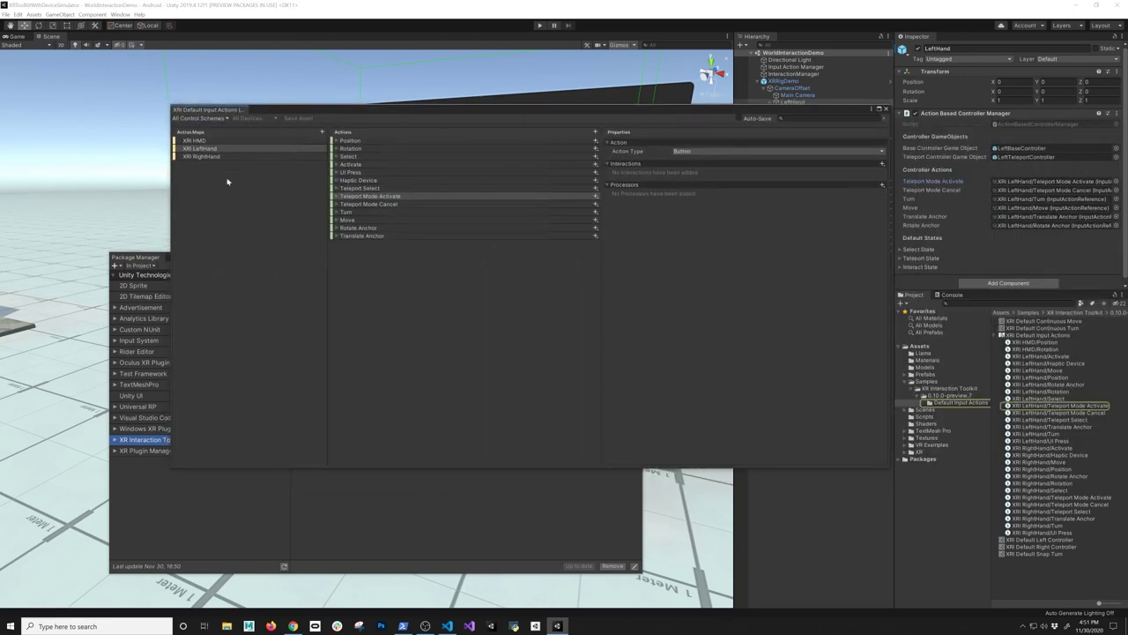
pyautogui.click(399, 554)
pyautogui.click(277, 222)
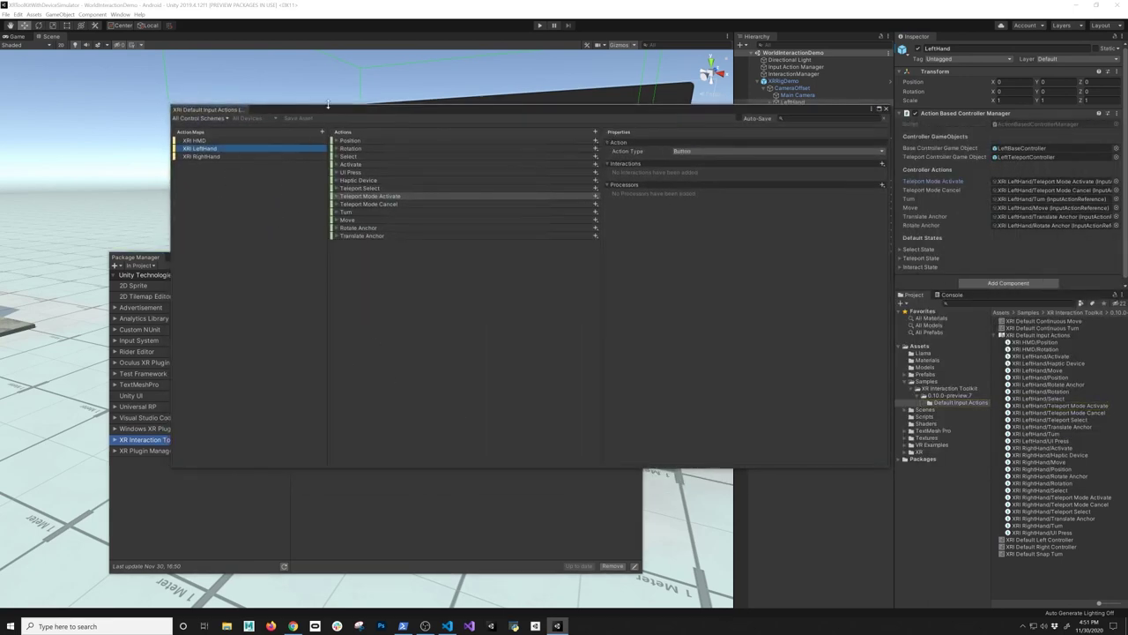
pyautogui.moveTo(338, 112); pyautogui.dragTo(433, 102)
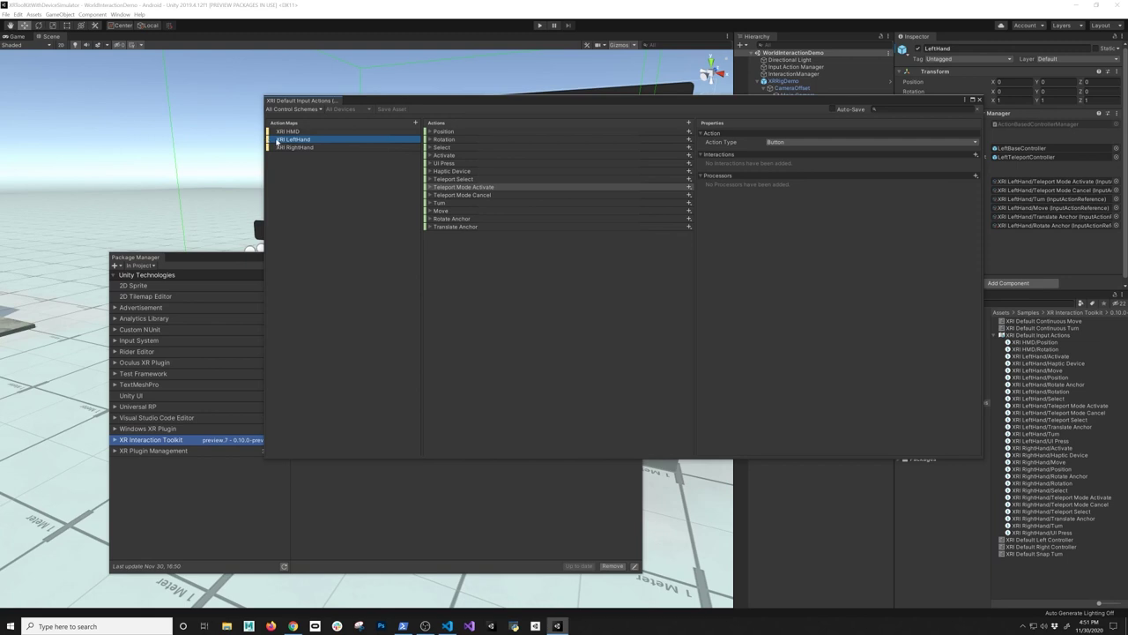
pyautogui.click(287, 132)
pyautogui.click(291, 139)
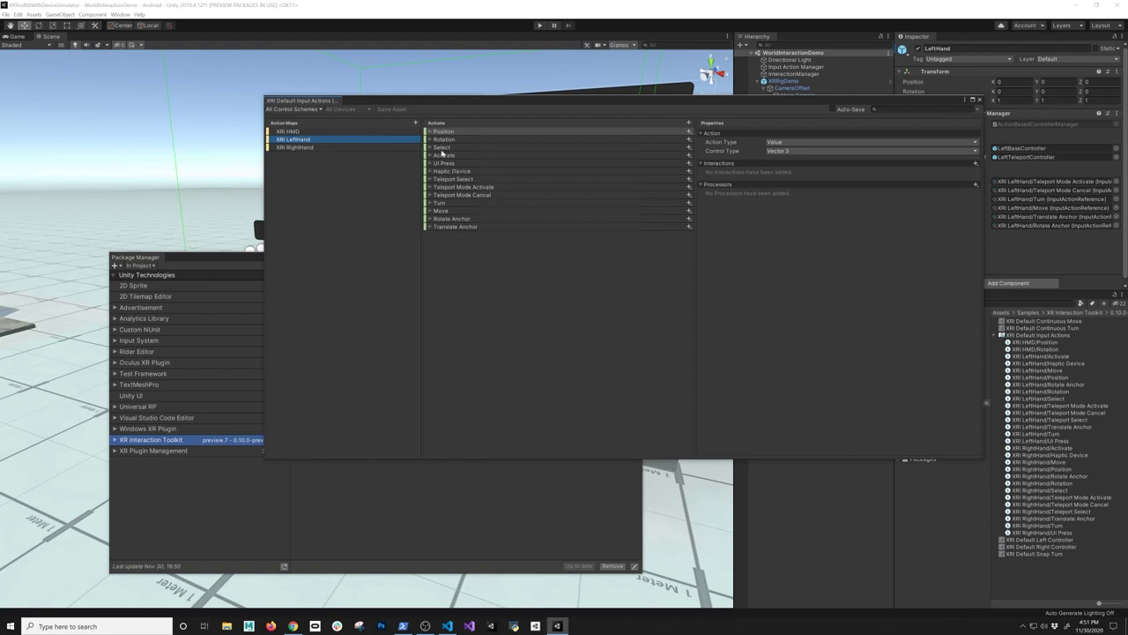
# Examine the first Primary2DAxis binding of the XRI LeftHand Turn action, and close the input actions editor
pyautogui.click(429, 205)
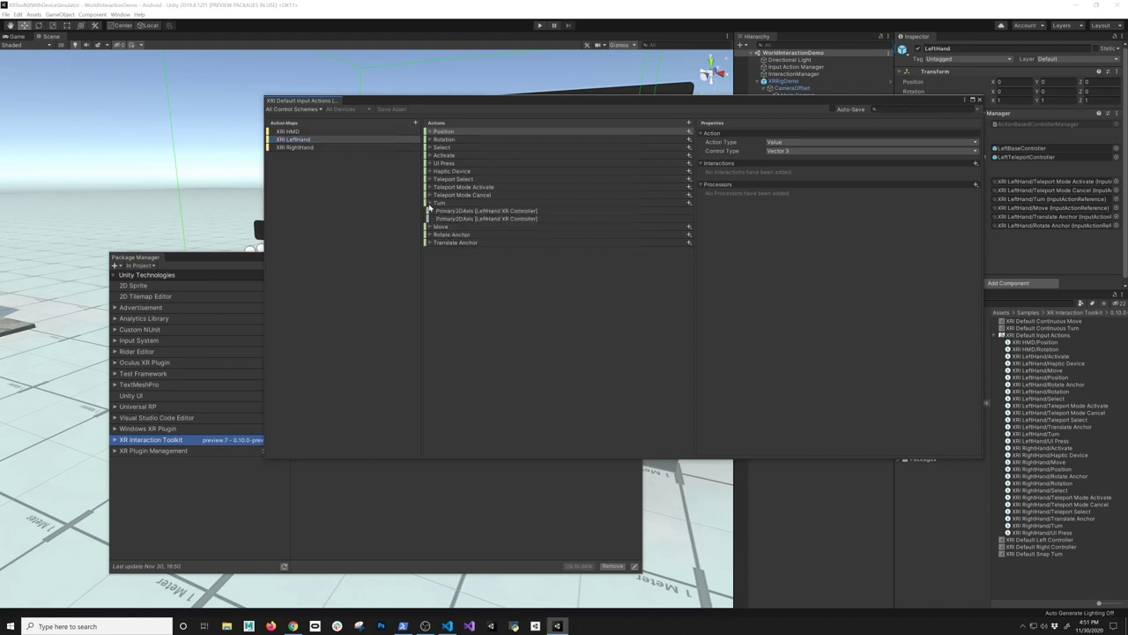
pyautogui.click(455, 211)
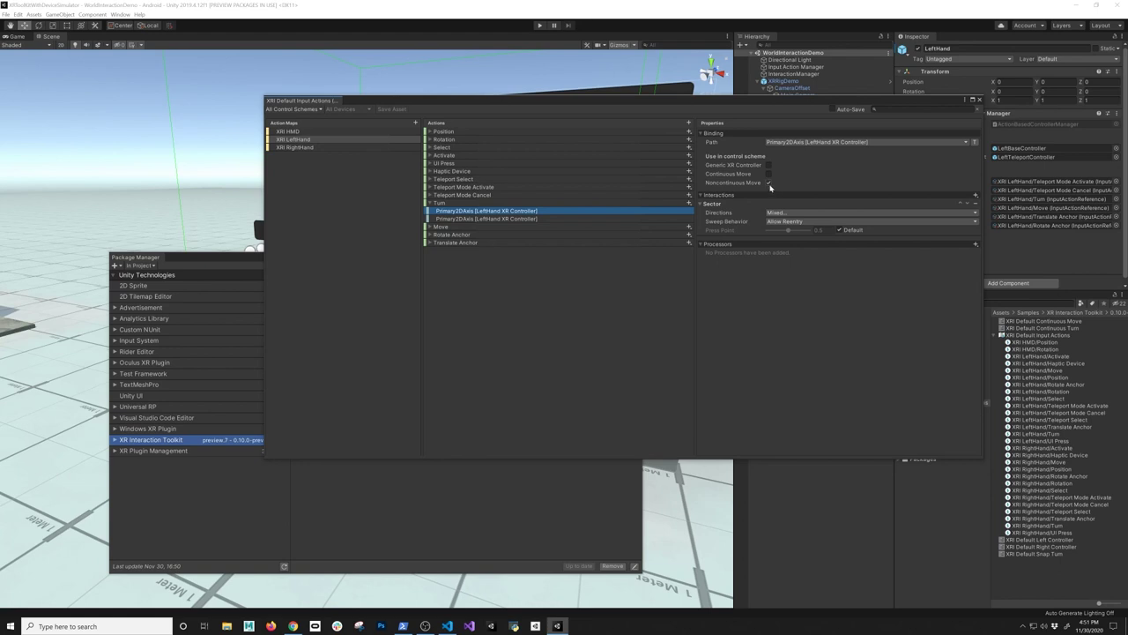
pyautogui.moveTo(538, 104); pyautogui.dragTo(401, 116)
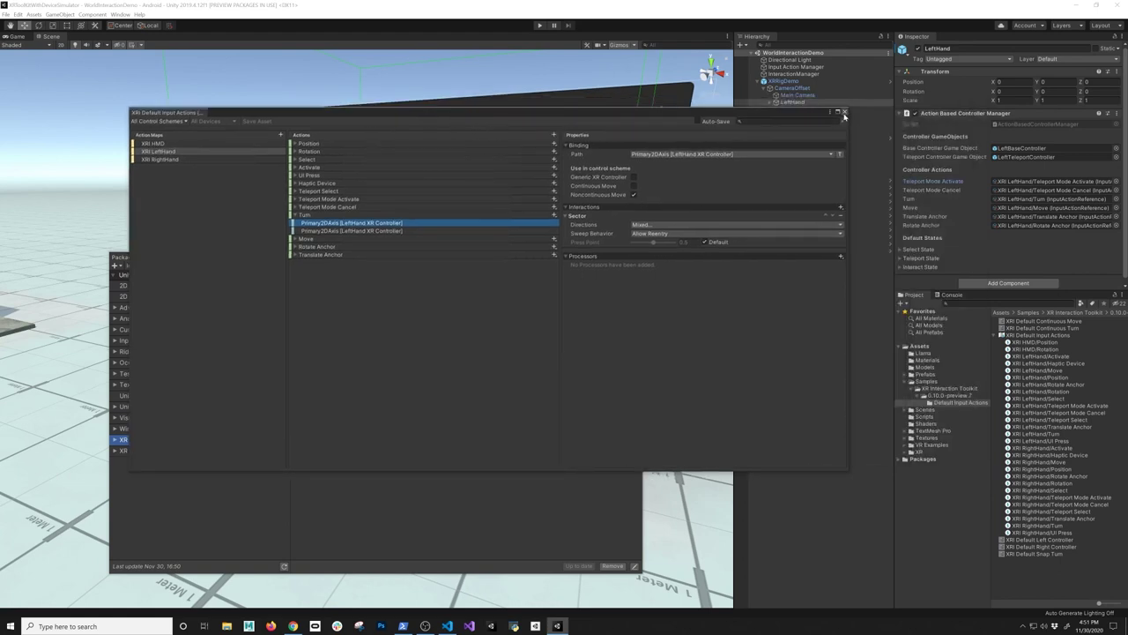
pyautogui.click(843, 112)
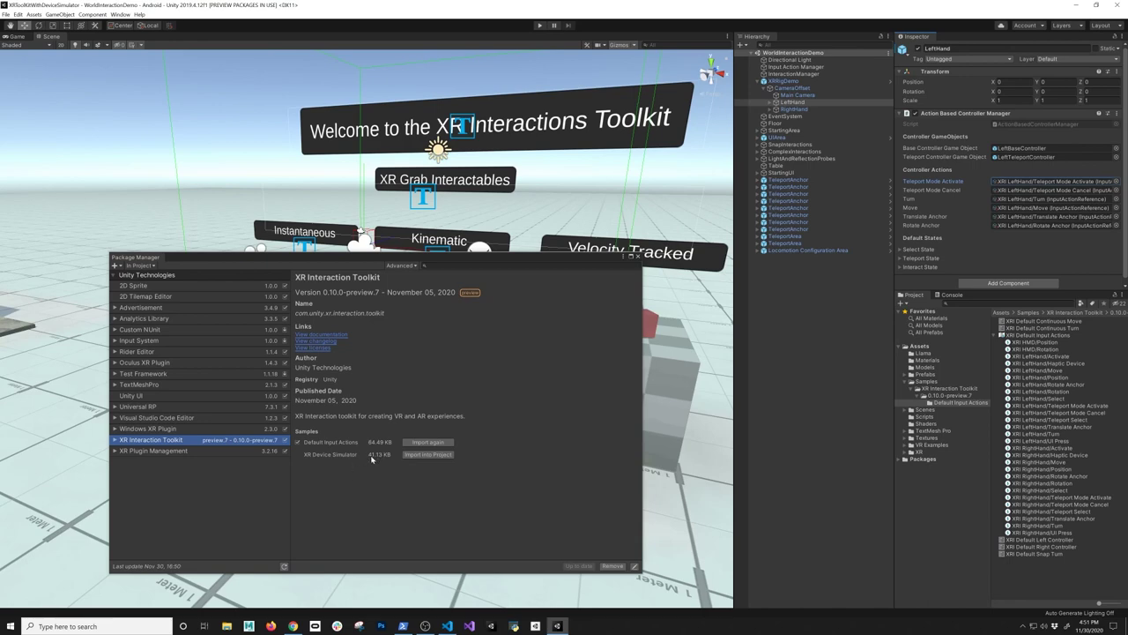
# Import the XR Device Simulator sample into the project, close the Package Manager, and show the sample's folder contents
pyautogui.click(421, 455)
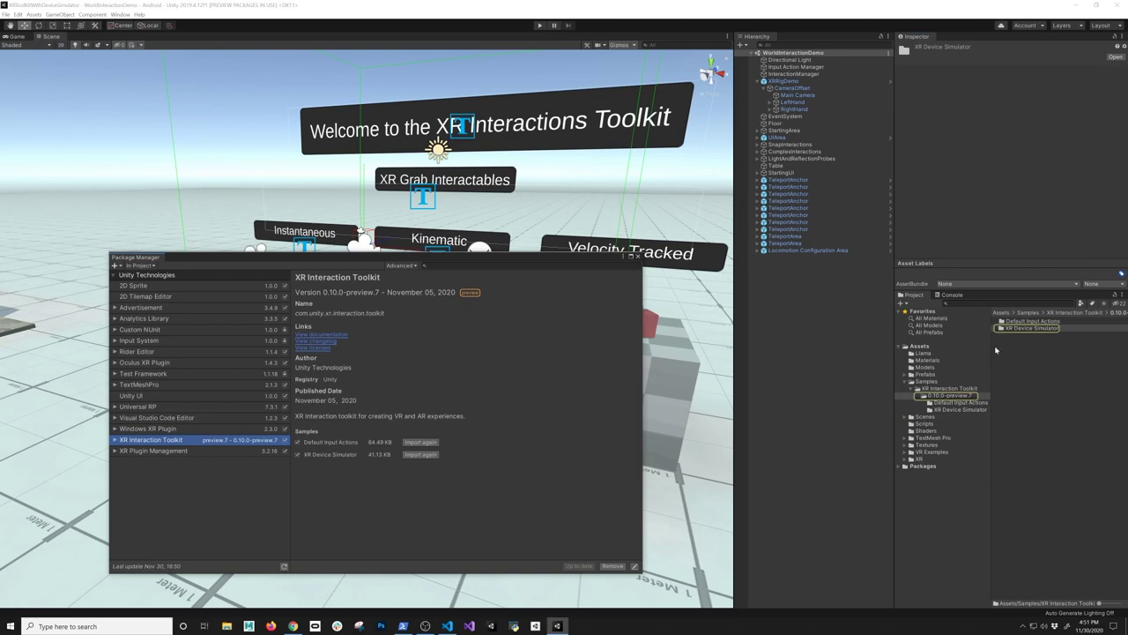
pyautogui.click(636, 256)
pyautogui.moveTo(562, 368); pyautogui.dragTo(459, 367, button='middle')
pyautogui.click(959, 402)
pyautogui.click(958, 410)
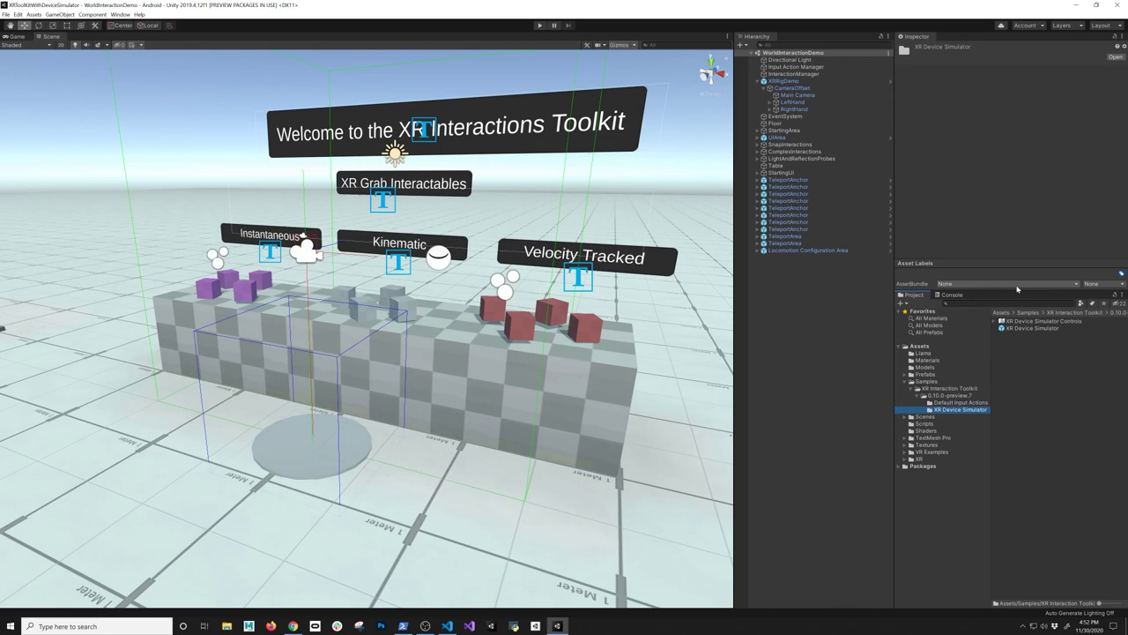
# Run the scene in Play mode without the simulator prefab, and stop playback
pyautogui.click(539, 25)
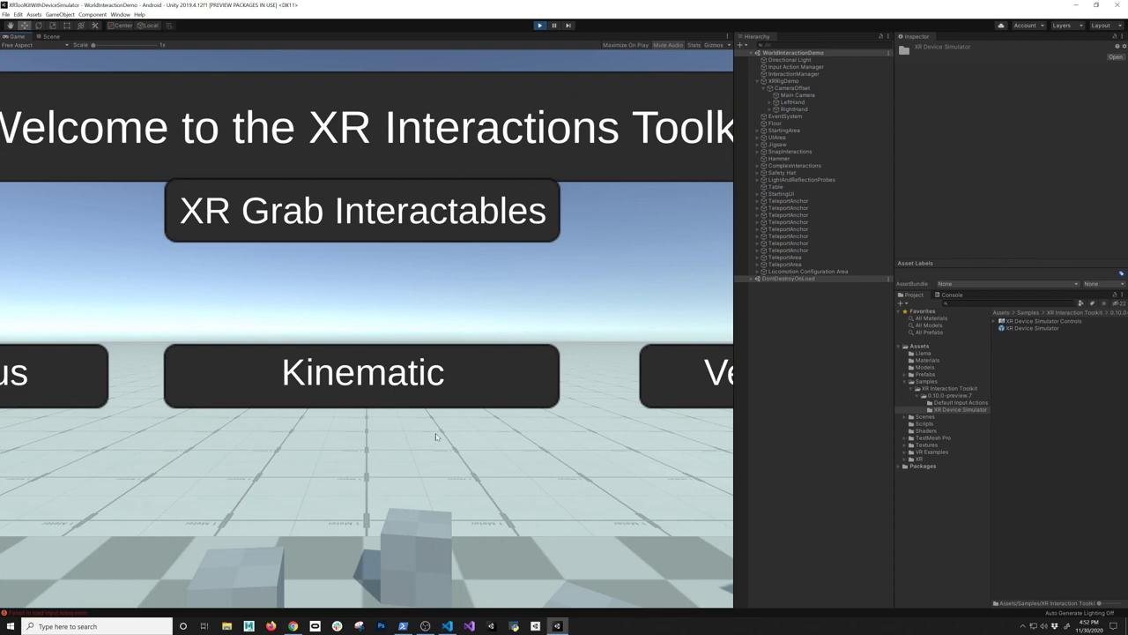
pyautogui.click(541, 26)
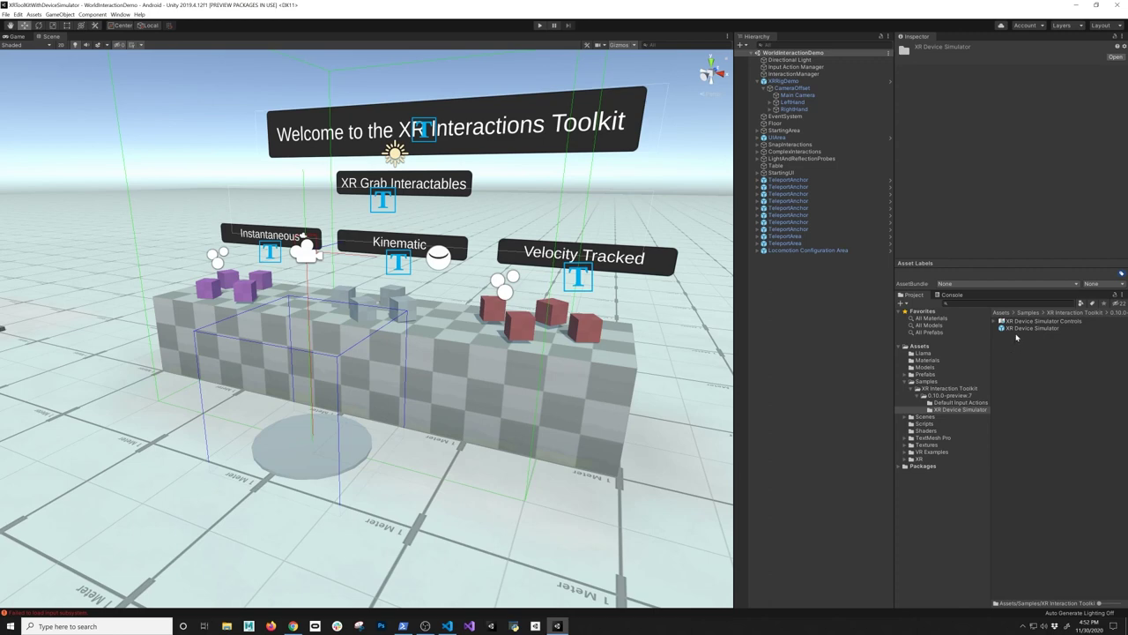
# Add the XR Device Simulator prefab to the scene above XRRigDemo, and enlarge the Inspector to review its input actions and settings
pyautogui.moveTo(1019, 332); pyautogui.dragTo(794, 81)
pyautogui.moveTo(1015, 291); pyautogui.dragTo(1015, 473)
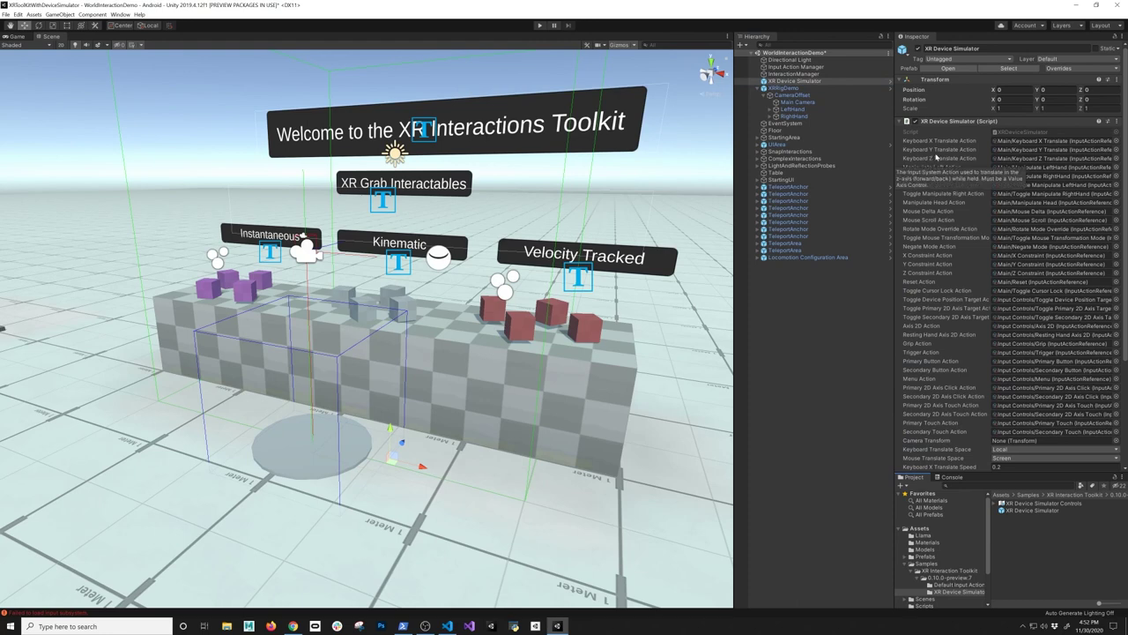
pyautogui.moveTo(926, 139)
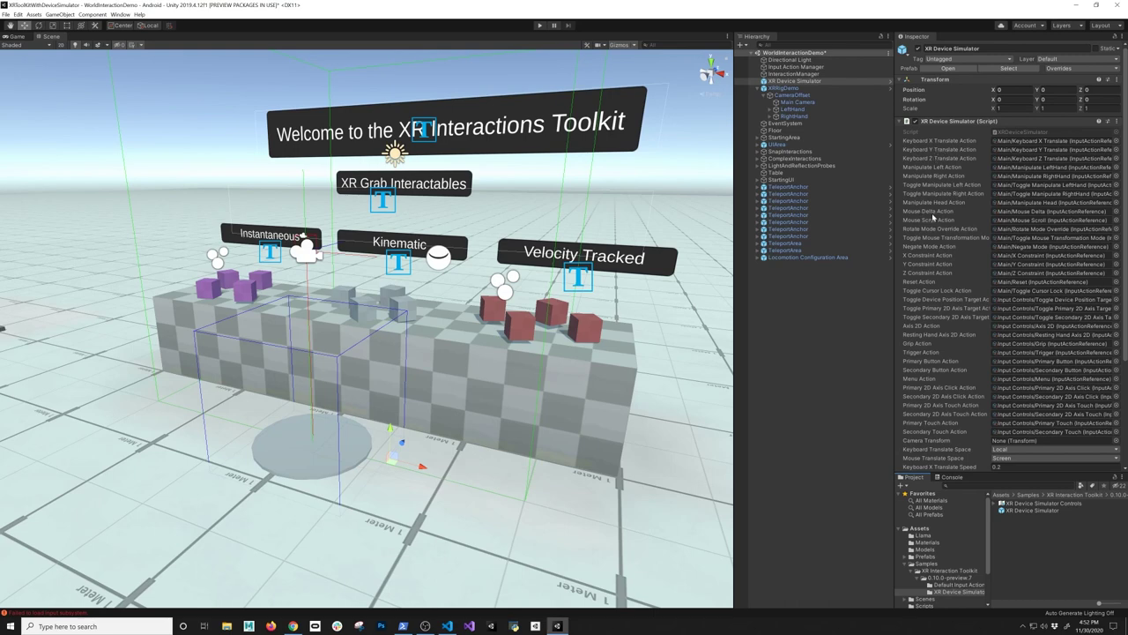
pyautogui.scroll(-3, 949, 342)
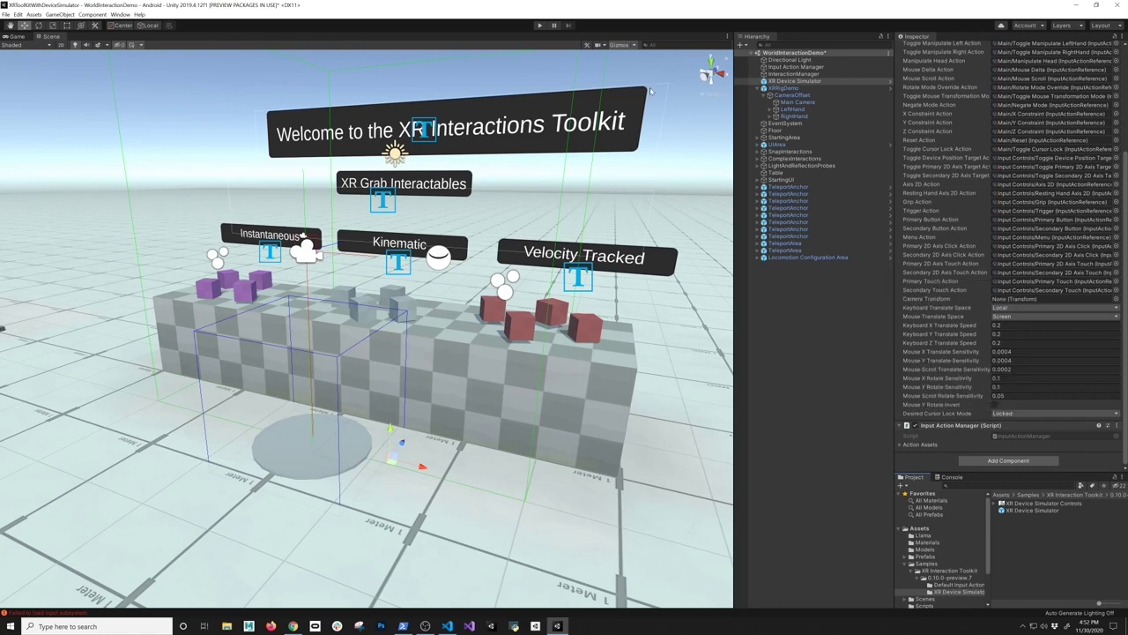
# Run the scene in Play mode, and try the simulated headset by rotating its view and moving it backward
pyautogui.click(539, 25)
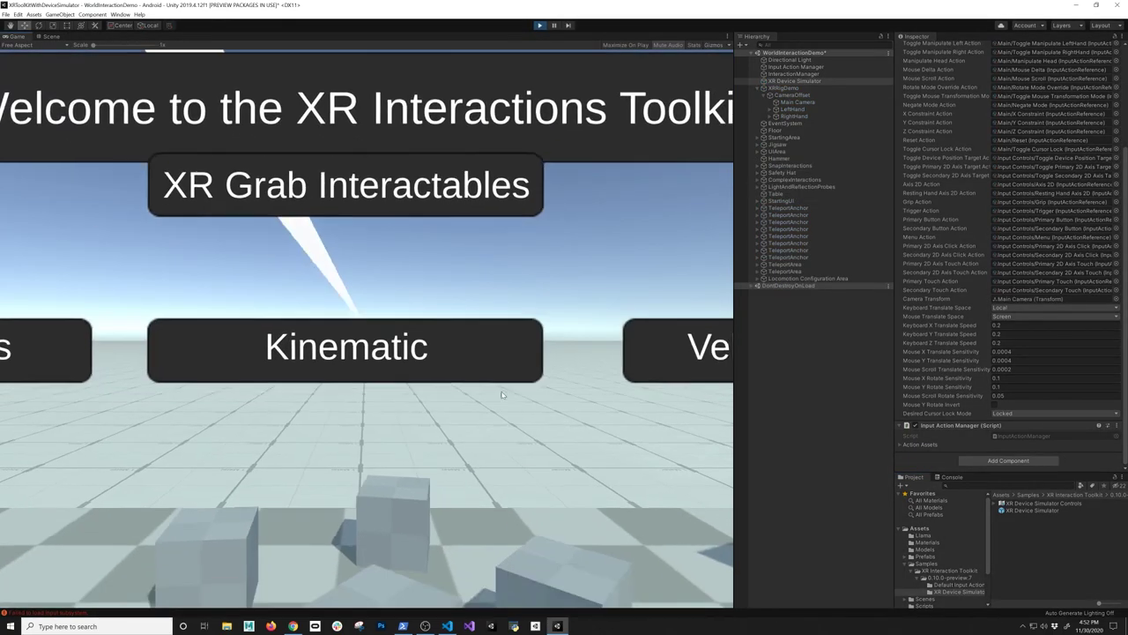
pyautogui.moveTo(200, 302); pyautogui.dragTo(409, 341, button='right')
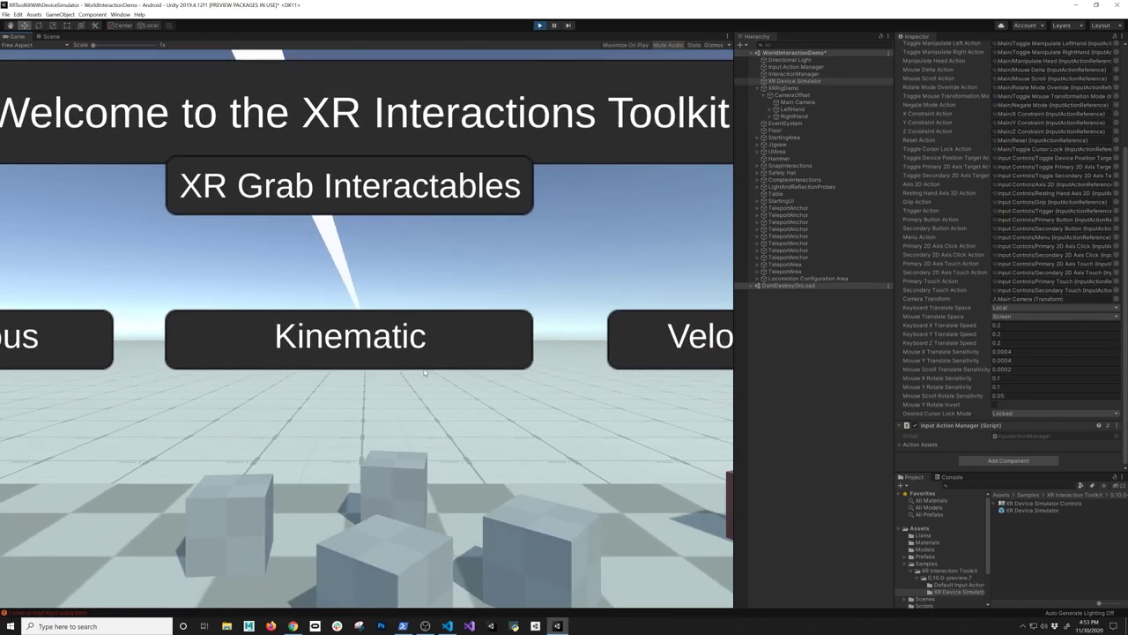
pyautogui.press('s')
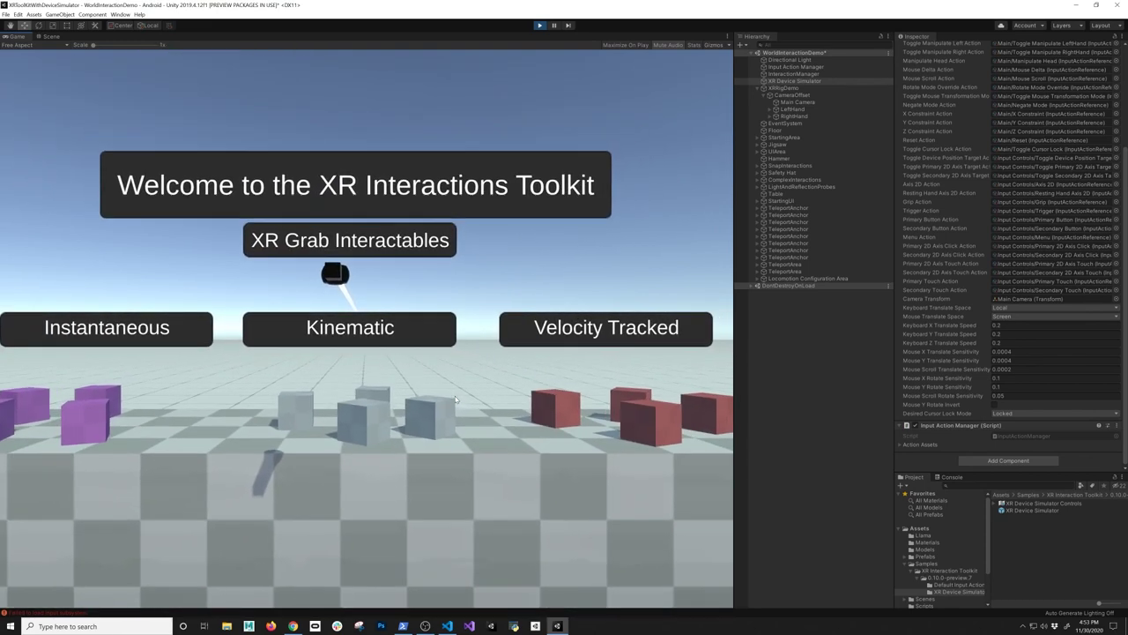
# Dock the Scene view below the Hierarchy and enlarge it so both the Game and Scene views can be watched
pyautogui.moveTo(42, 36); pyautogui.dragTo(809, 483)
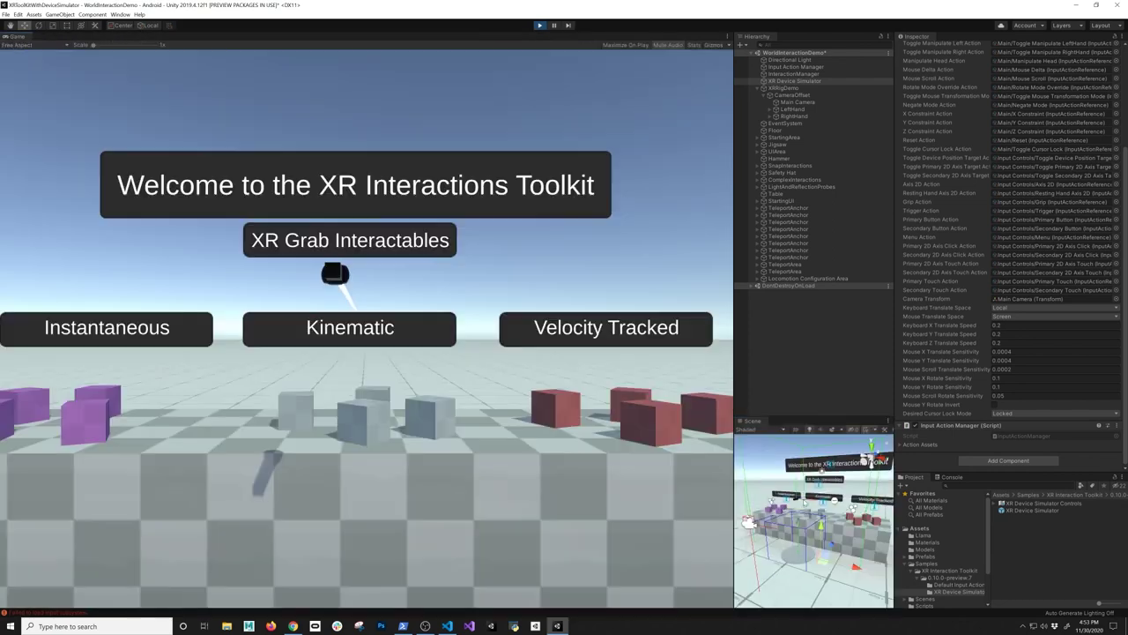
pyautogui.moveTo(733, 374); pyautogui.dragTo(505, 374)
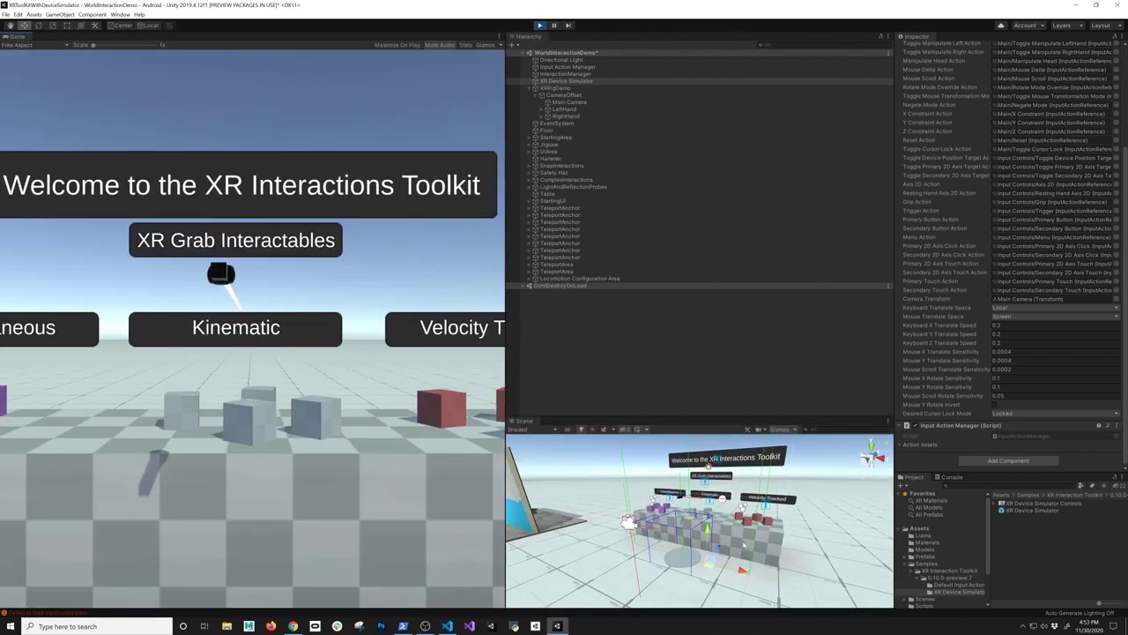
pyautogui.moveTo(725, 413); pyautogui.dragTo(723, 337)
# Turn the simulated headset slightly and move it repeatedly forward and backward in front of the XR Grab Interactables table
pyautogui.moveTo(322, 278); pyautogui.dragTo(300, 294, button='right')
pyautogui.press('w')
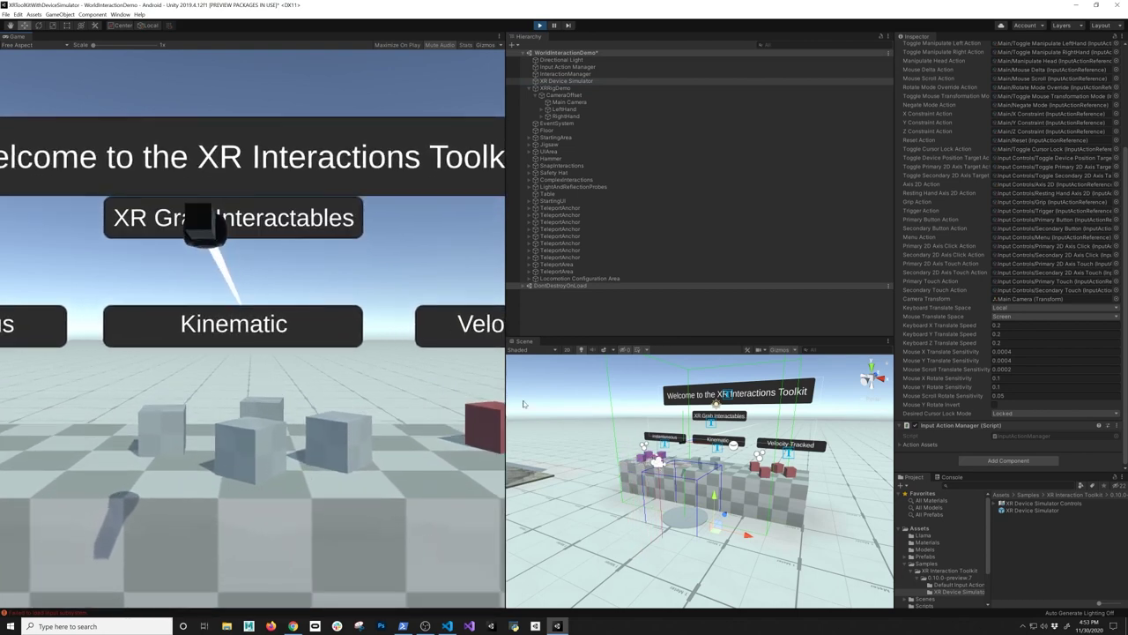
pyautogui.press('w')
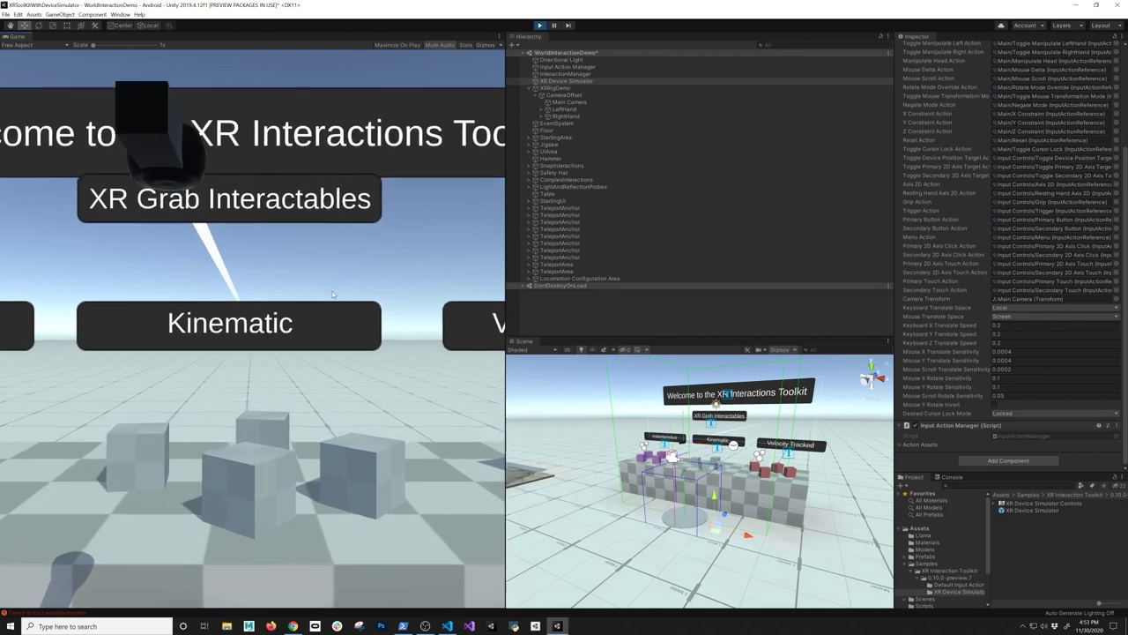
pyautogui.press('s')
pyautogui.press('w')
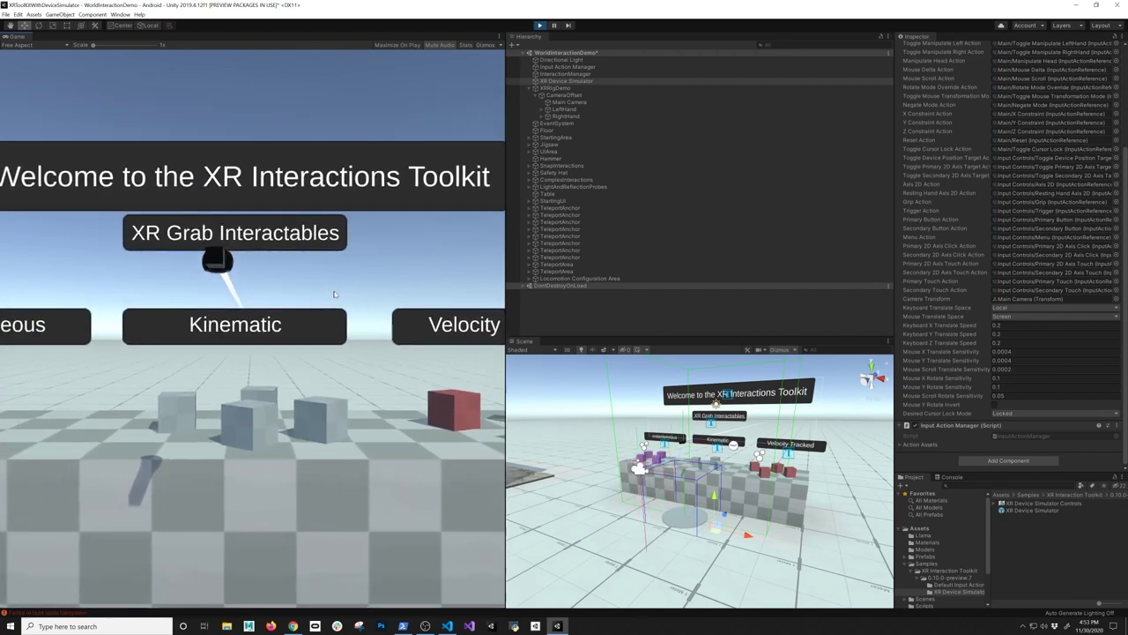
pyautogui.press('w')
pyautogui.press('s')
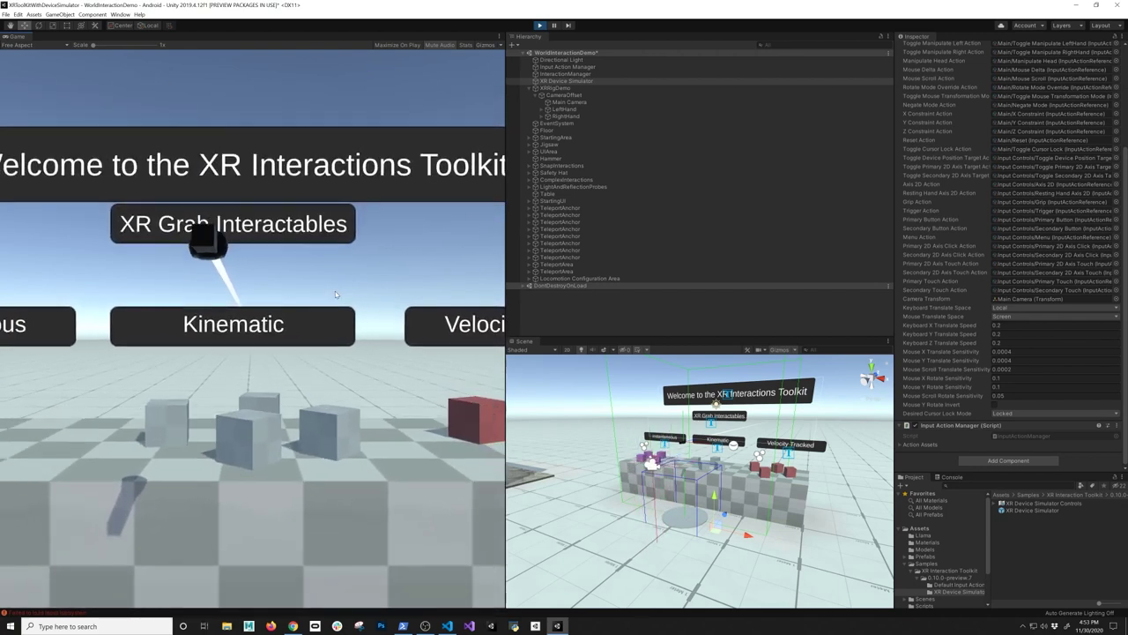
pyautogui.press('w')
# Rotate the simulated headset, raise and lower it, and shift it sideways to the right
pyautogui.moveTo(335, 294); pyautogui.dragTo(315, 334, button='right')
pyautogui.press('e')
pyautogui.press('q')
pyautogui.press('e')
pyautogui.moveTo(247, 234); pyautogui.dragTo(245, 324, button='right')
pyautogui.press('d')
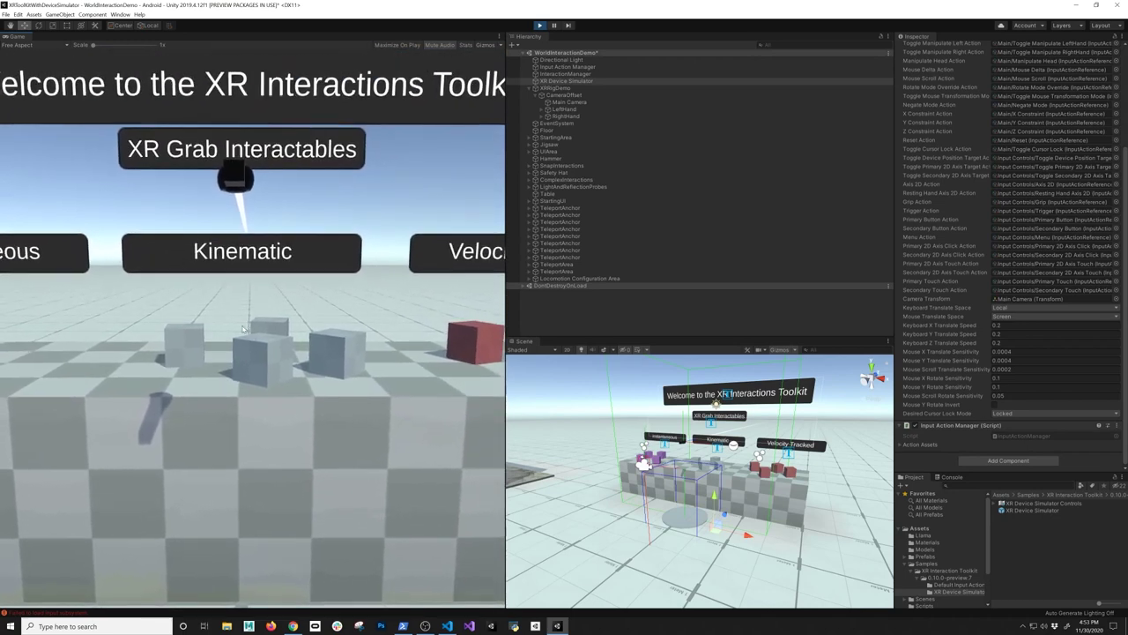
# Reset the simulated device, and move the headset backward until it is behind the controllers
pyautogui.press('v')
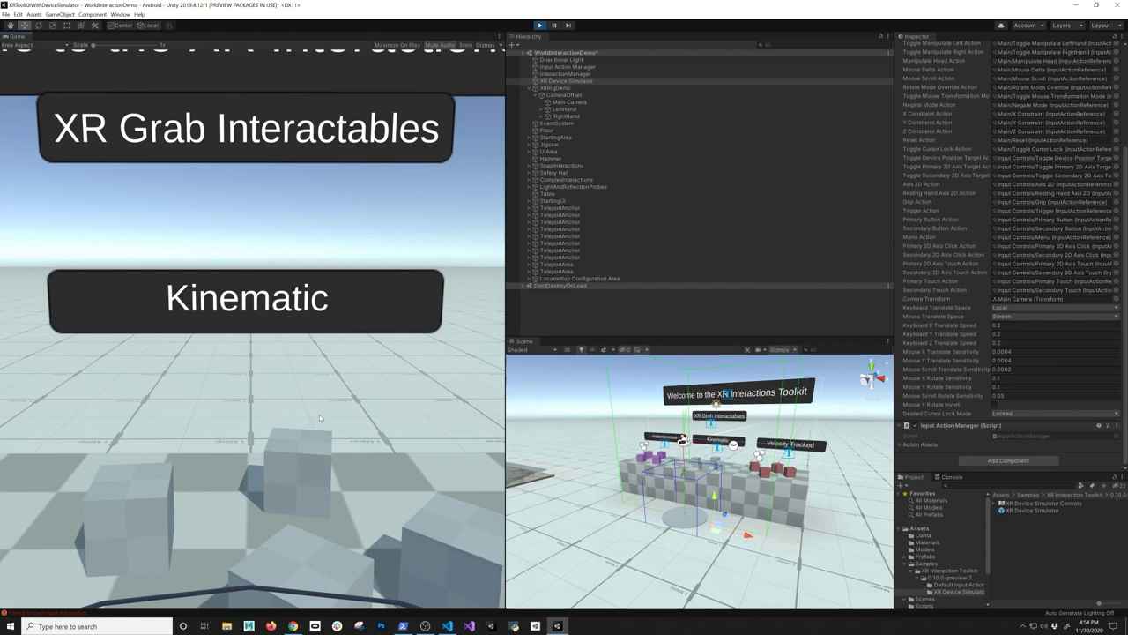
pyautogui.press('s')
pyautogui.press('s')
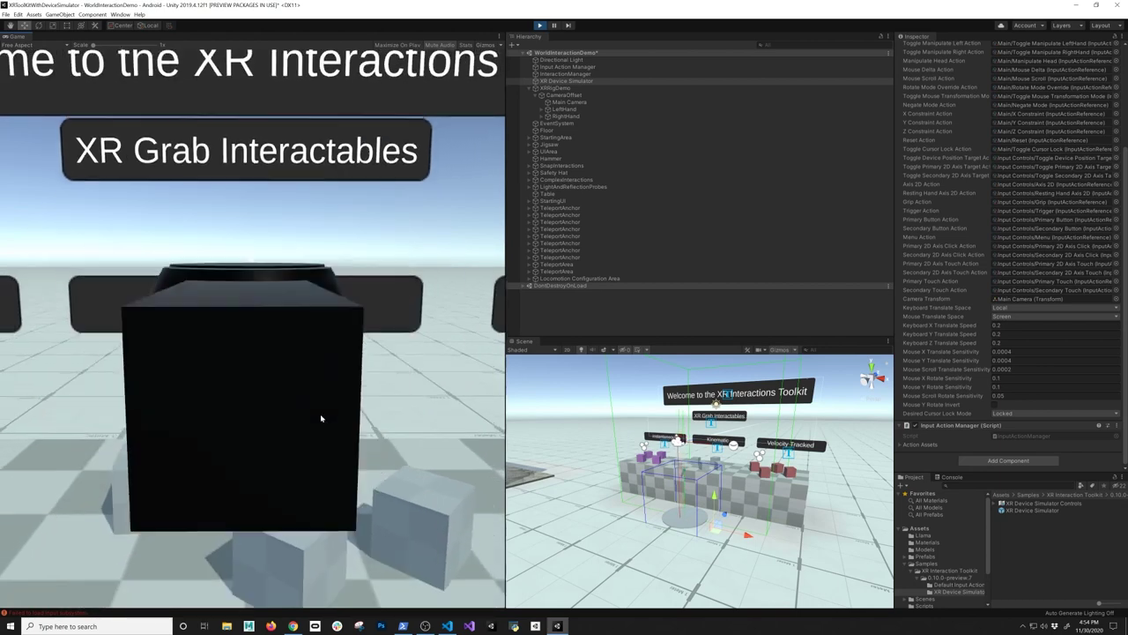
pyautogui.press('s')
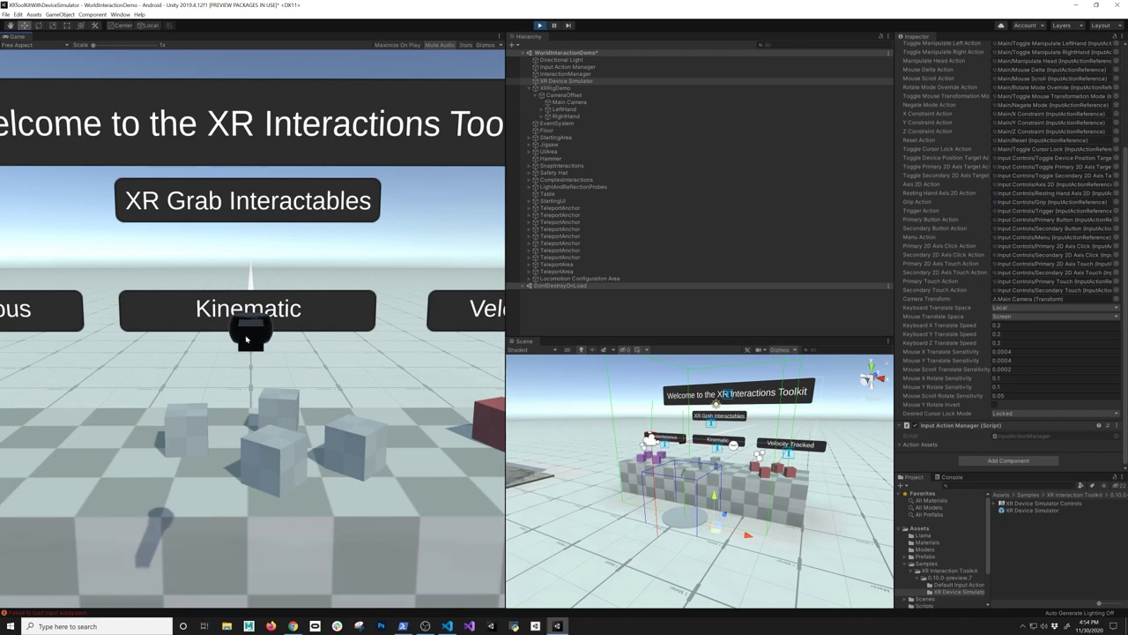
# Take control of the simulated left-hand controller and move it down and left, away from the right-hand one
pyautogui.press('shift')
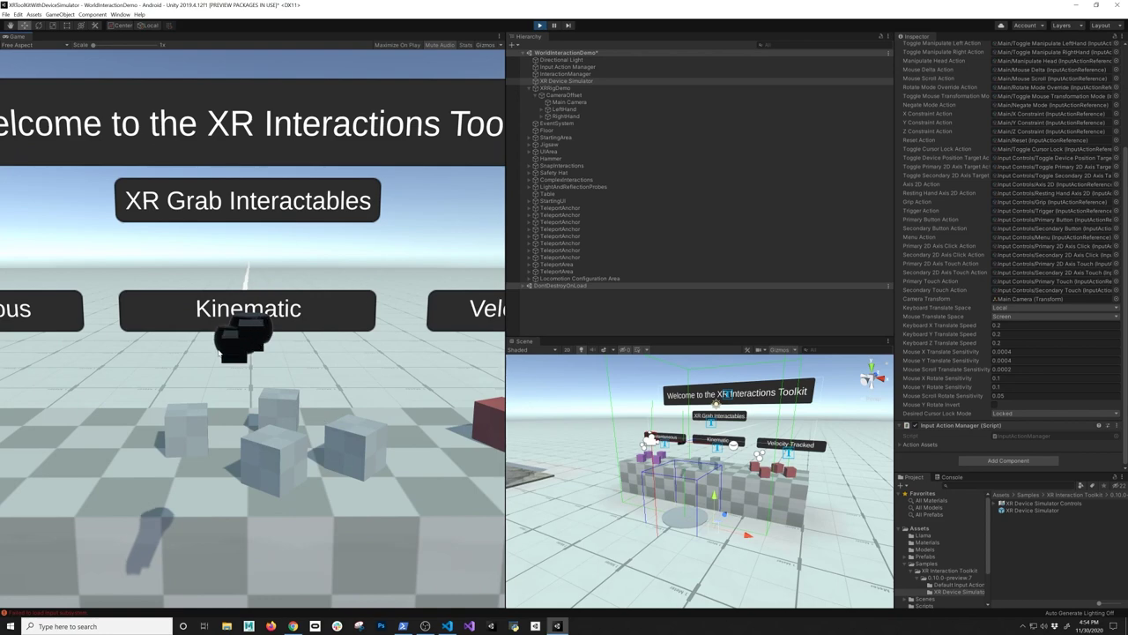
pyautogui.press('shift')
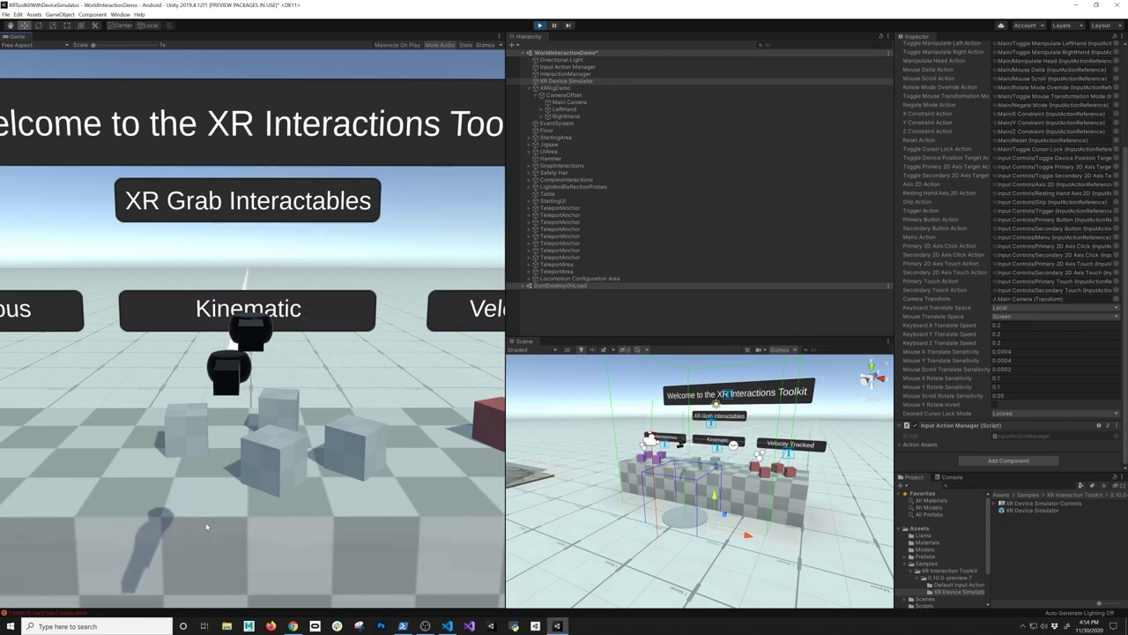
# Move and rotate the simulated left-hand controller to either side of the right-hand one, and bring it level beside it
pyautogui.press('shift')
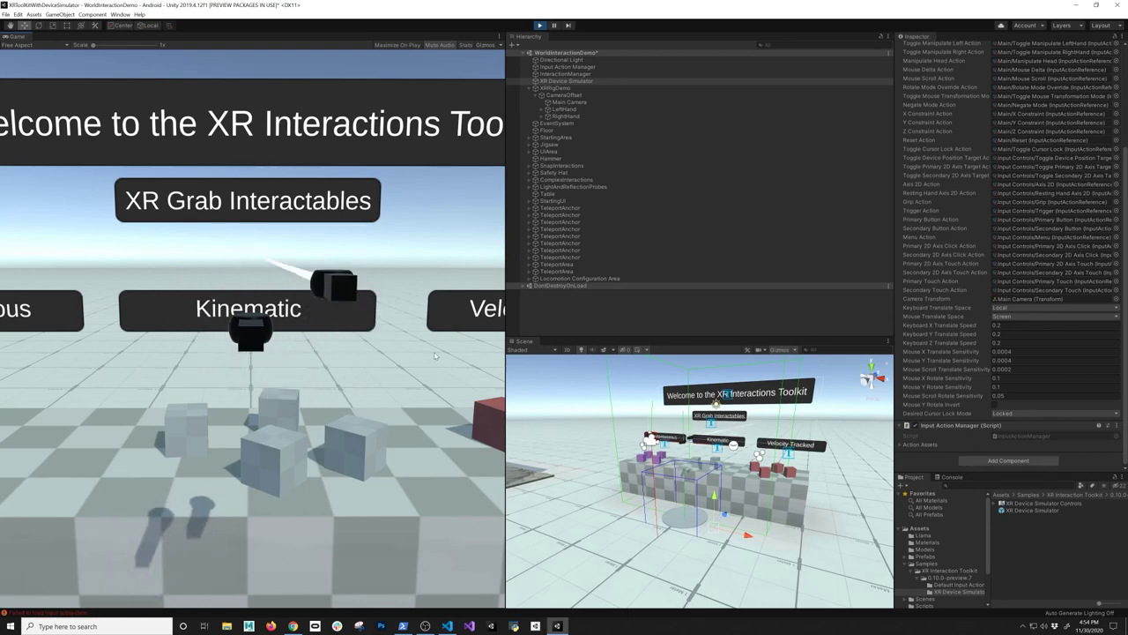
pyautogui.press('shift')
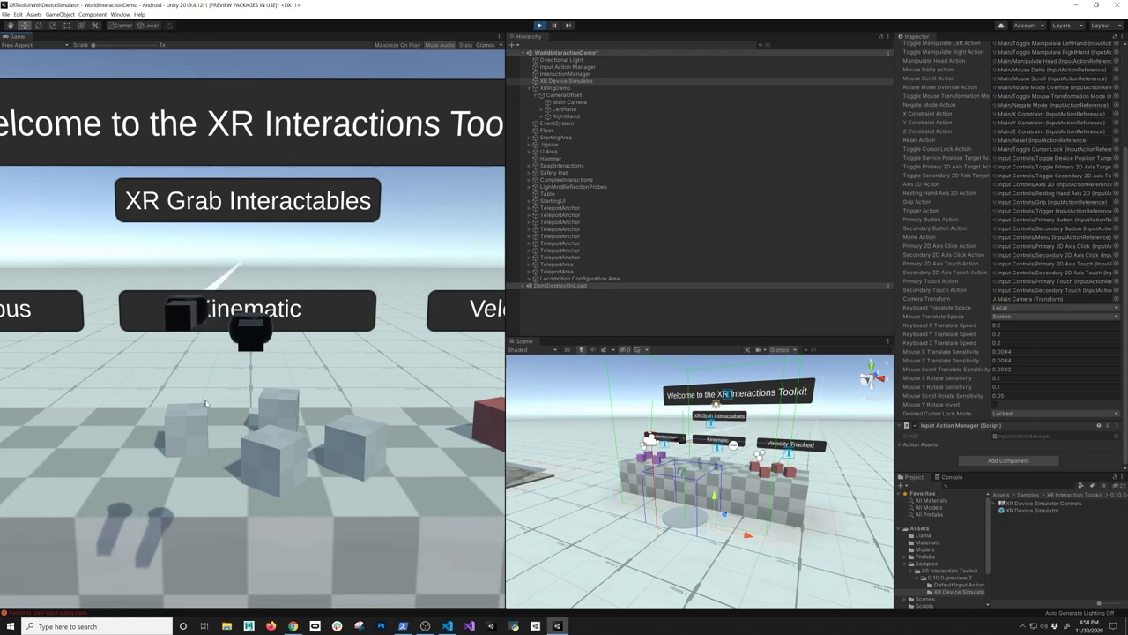
pyautogui.press('shift')
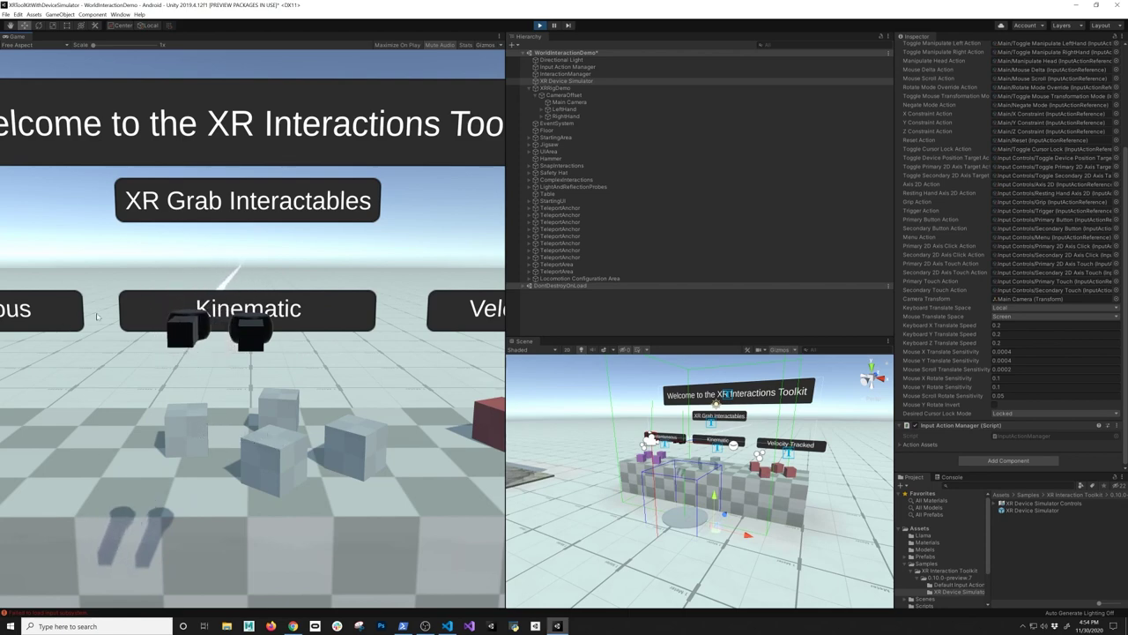
pyautogui.press('shift')
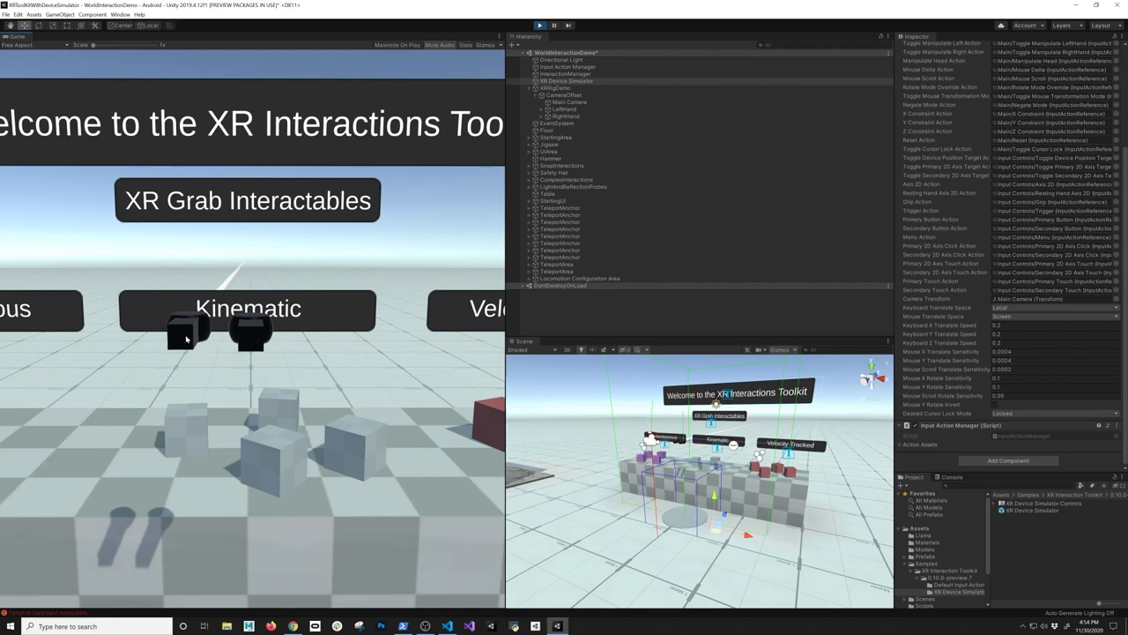
pyautogui.press('shift')
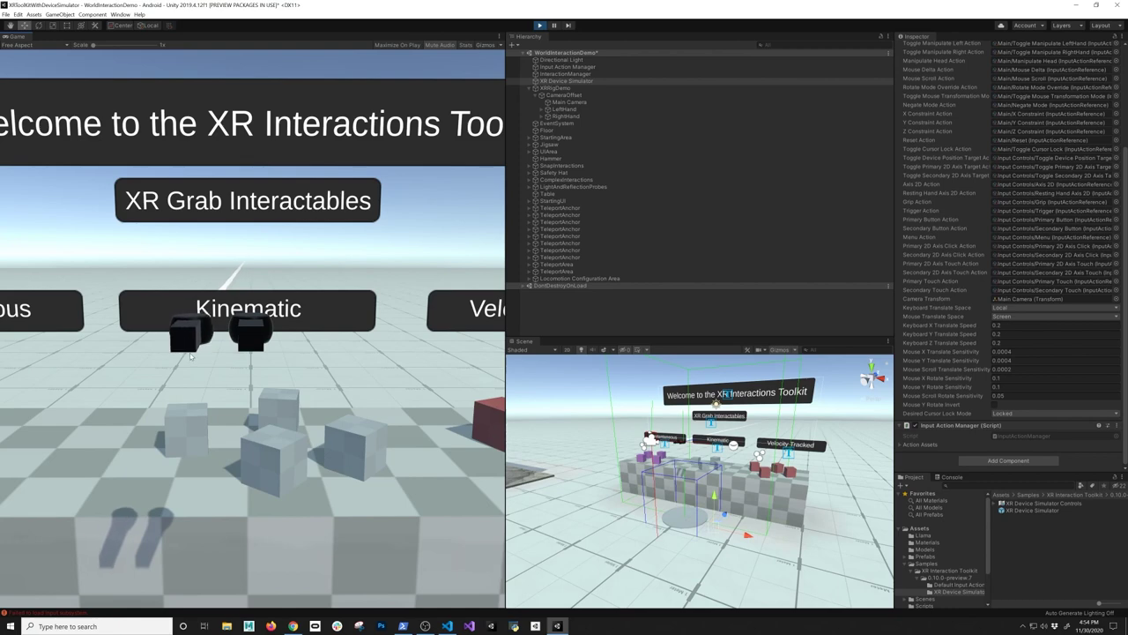
# Reset the simulated left-hand controller and move it left, away from the right-hand one
pyautogui.hotkey('shift', 'v')
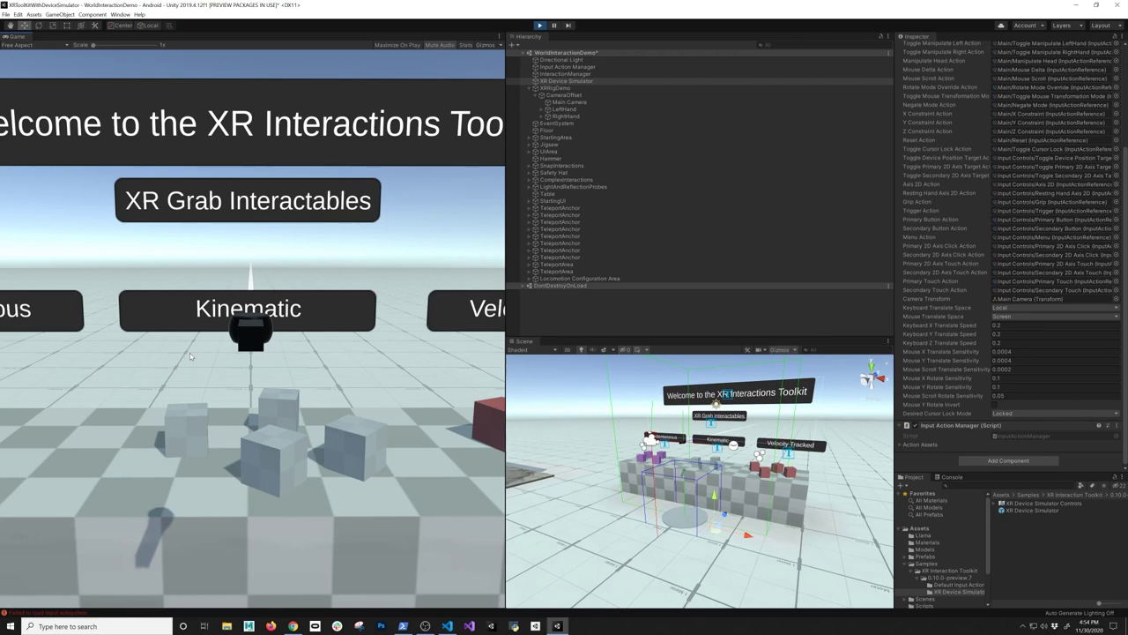
pyautogui.press('shift')
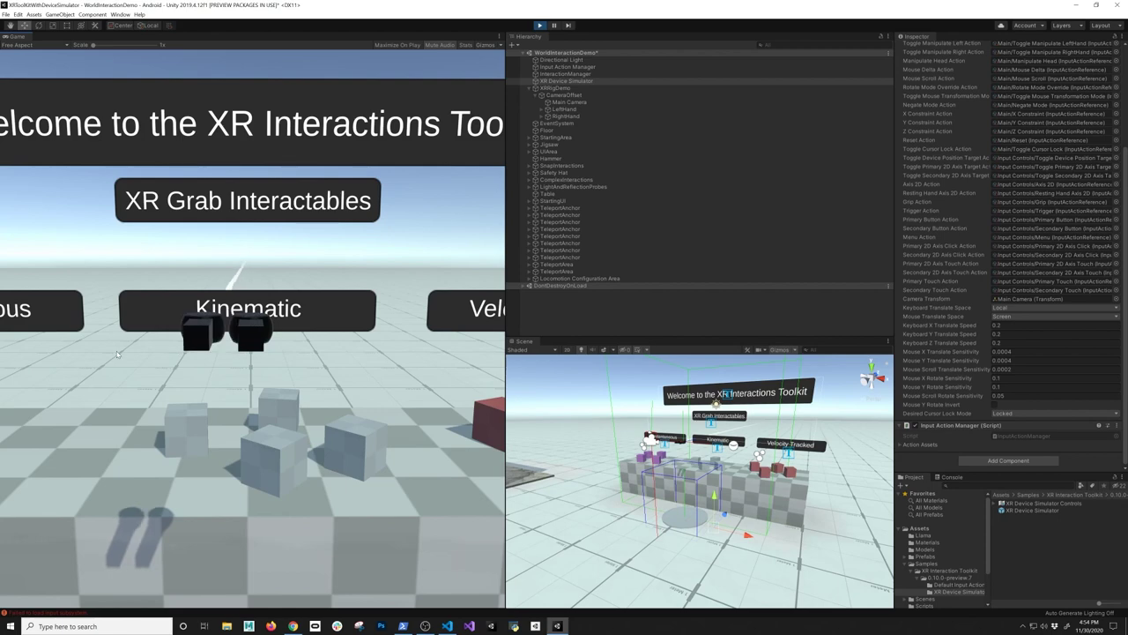
pyautogui.press('shift')
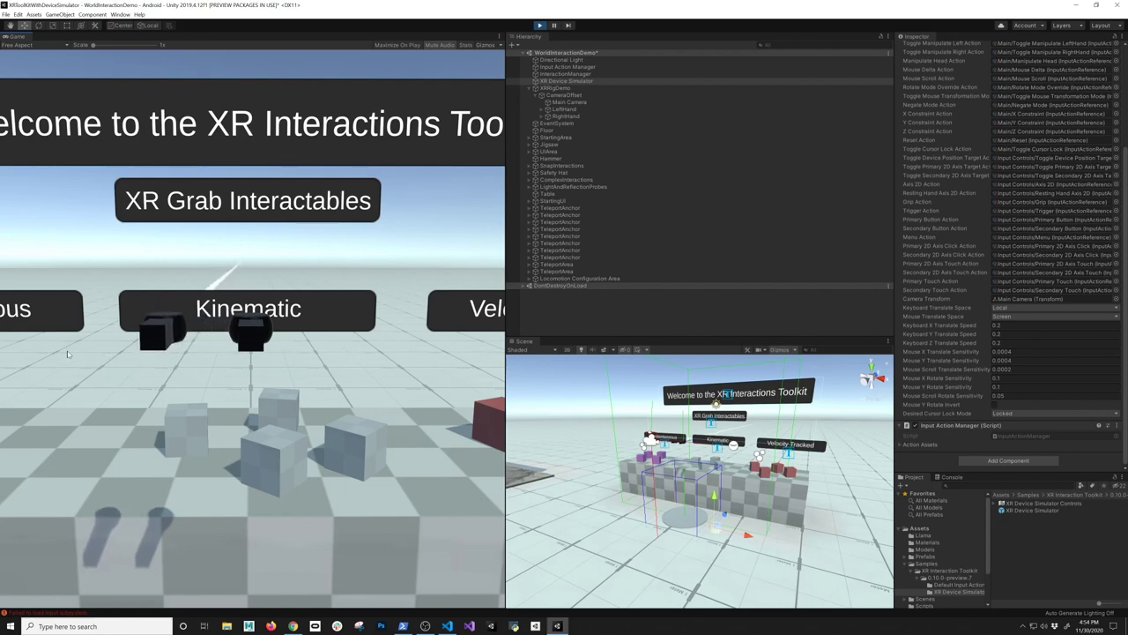
# Rotate both simulated controllers down towards the table, and lower the left-hand one over the Kinematic cubes
pyautogui.press('space')
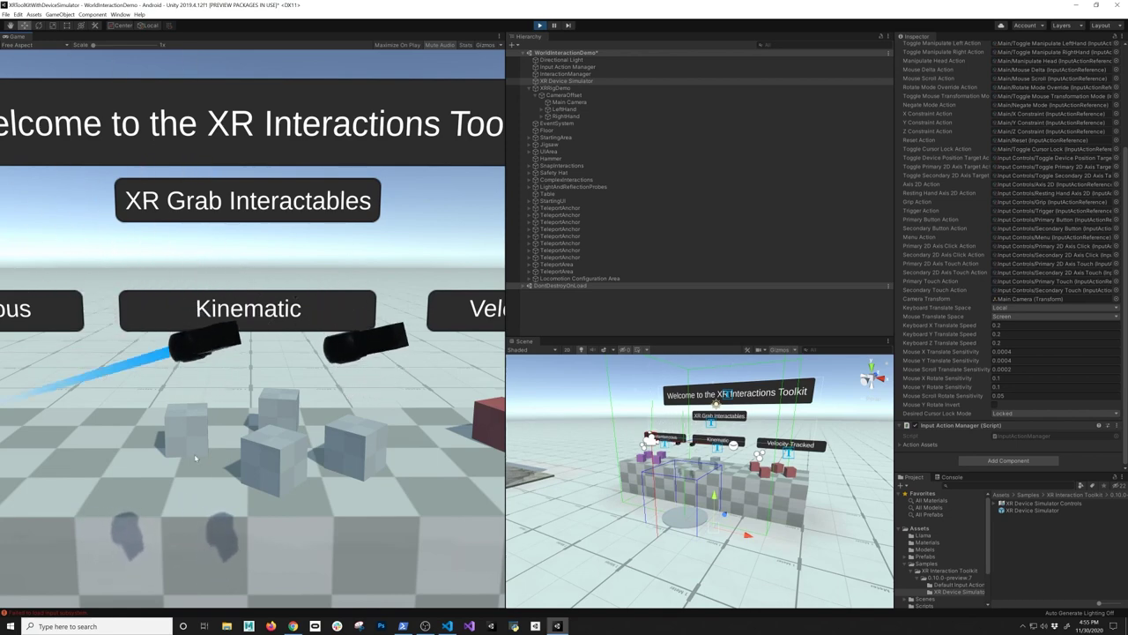
pyautogui.moveTo(328, 481); pyautogui.dragTo(321, 405, button='right')
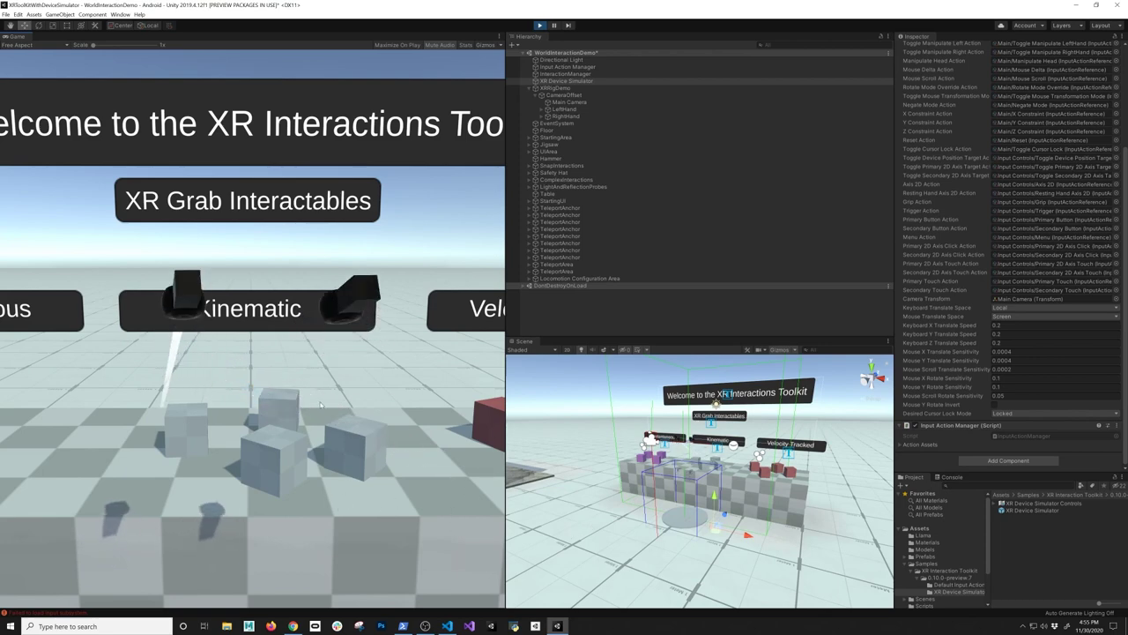
pyautogui.press('shift')
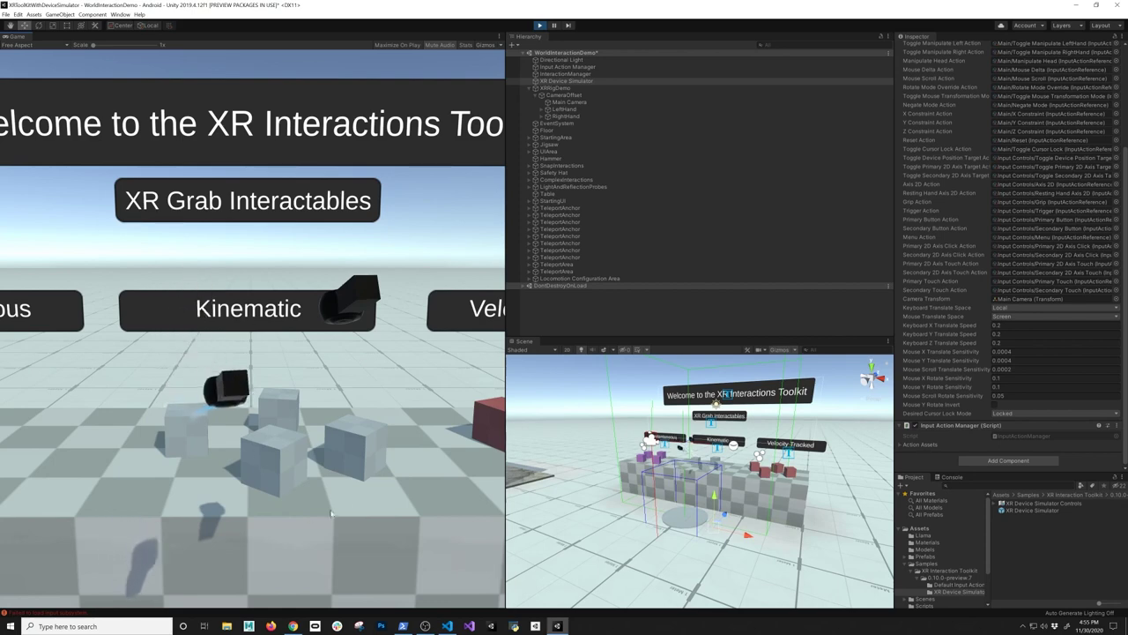
pyautogui.moveTo(362, 504); pyautogui.dragTo(334, 492, button='right')
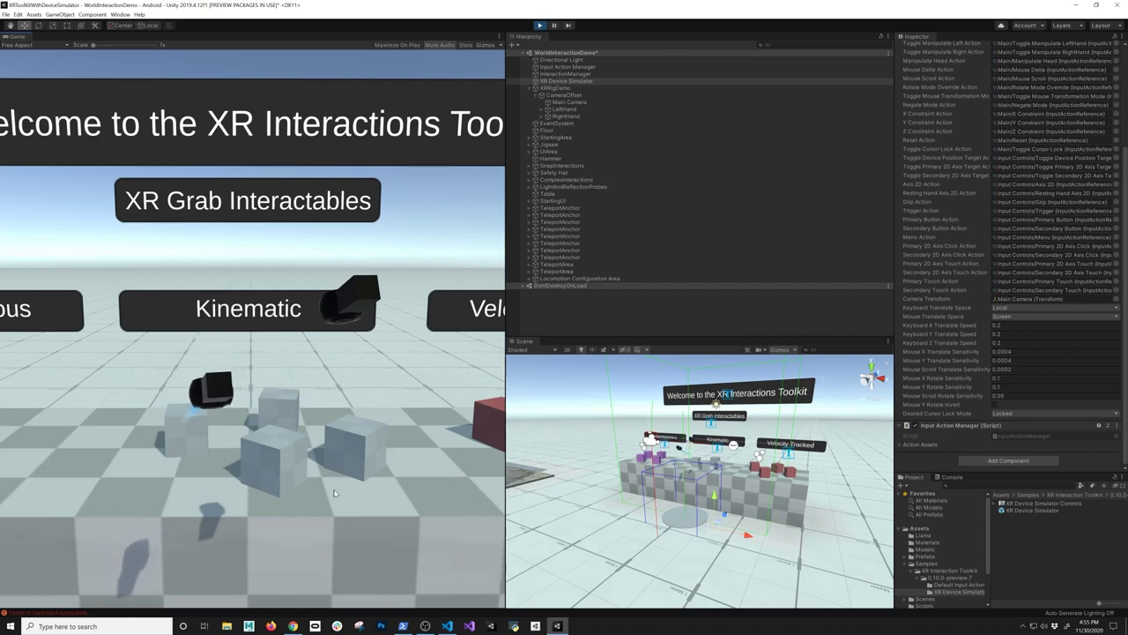
# Grab the leftmost Kinematic cube with the left-hand controller's ray and drop it on the rightmost cube
pyautogui.press('shift')
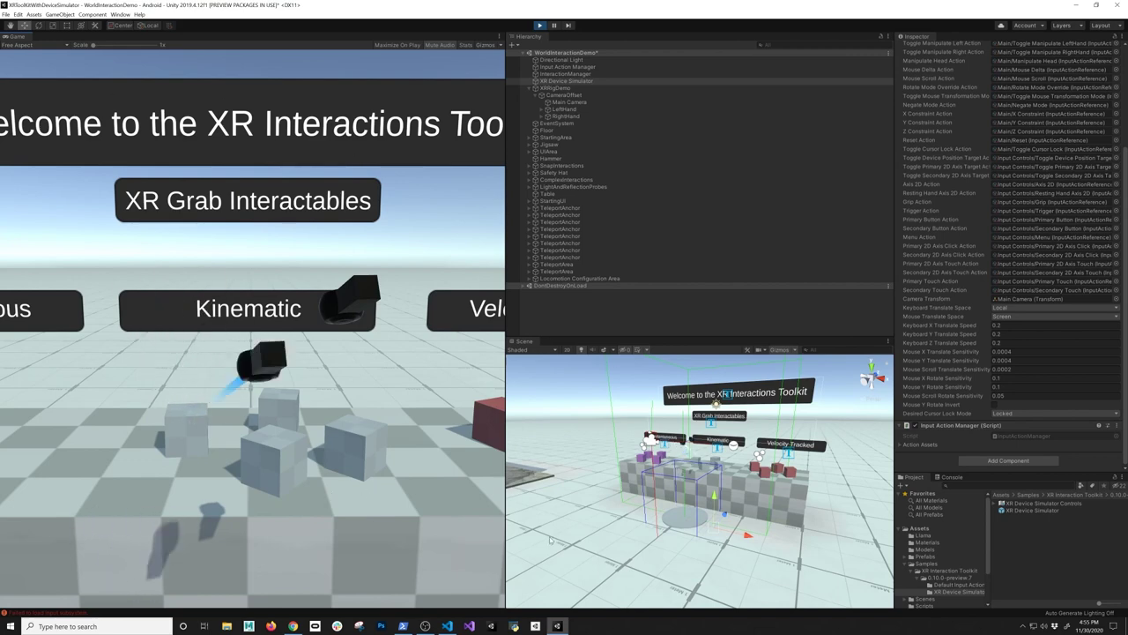
pyautogui.moveTo(368, 470); pyautogui.dragTo(385, 467, button='right')
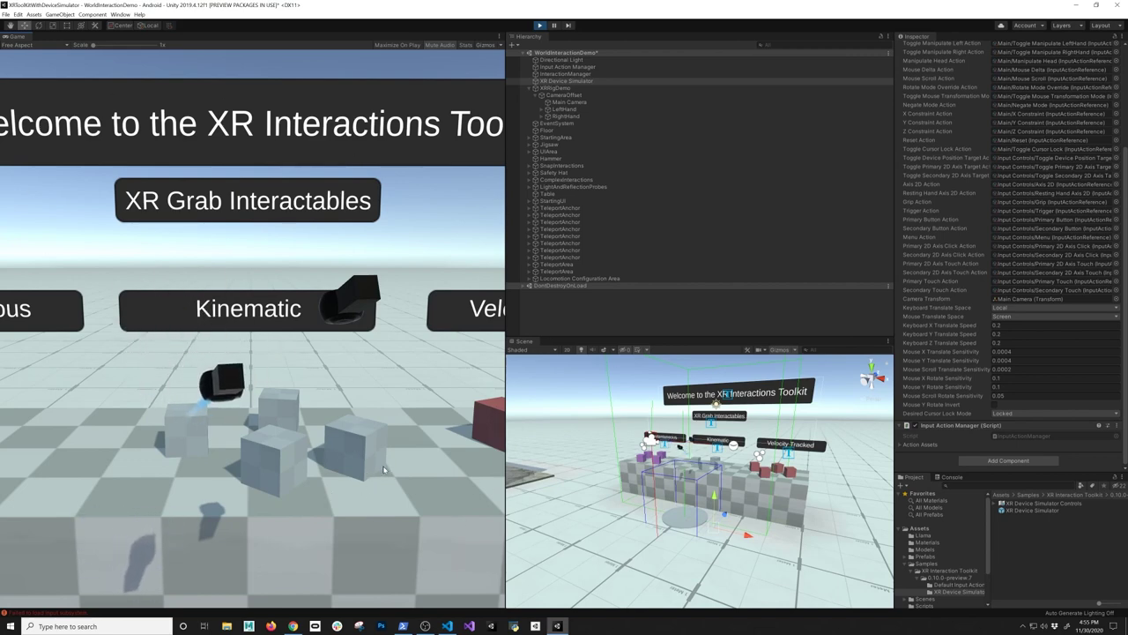
pyautogui.hotkey('shift', 'g')
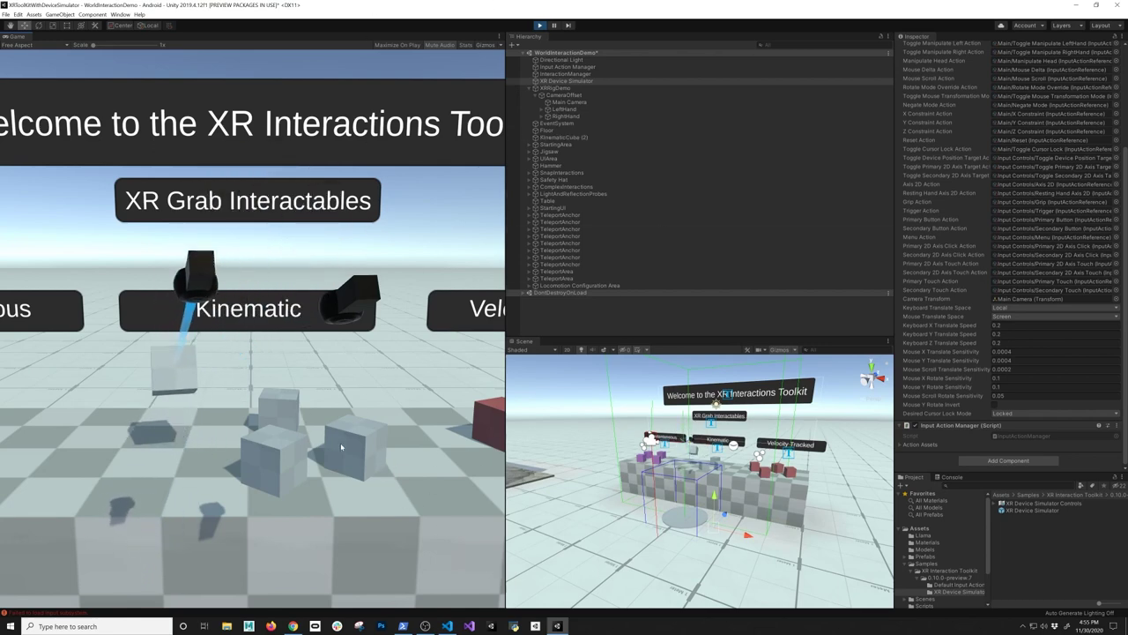
pyautogui.moveTo(497, 354); pyautogui.dragTo(517, 457, button='right')
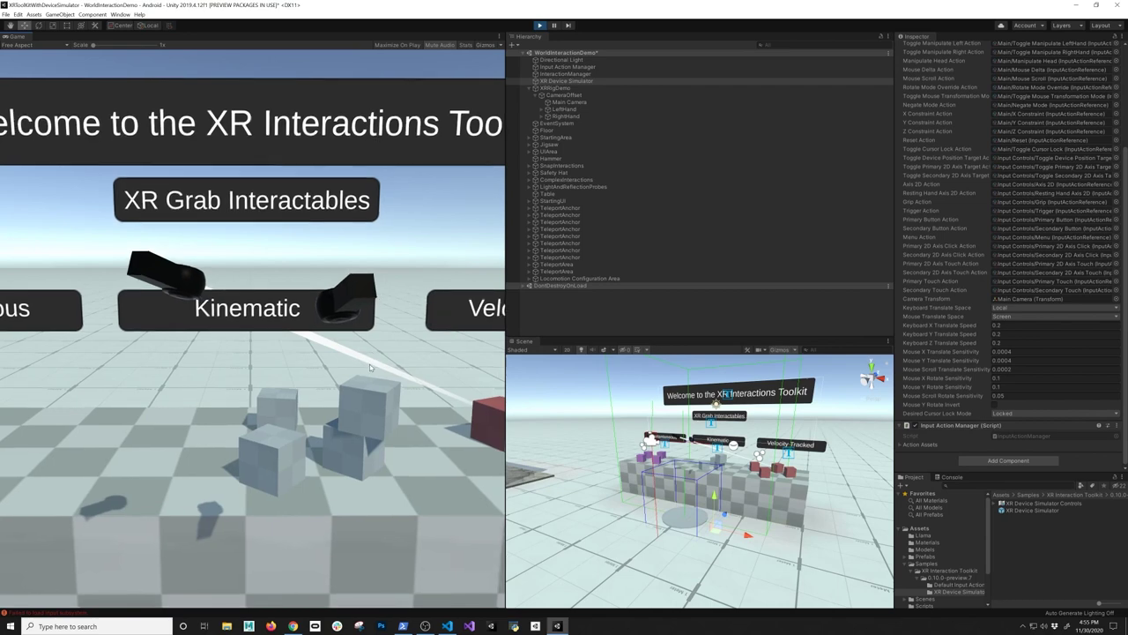
# Turn the simulated headset towards the Instantaneous sign, and reposition the left-hand controller to the left of the right-hand one
pyautogui.moveTo(370, 364); pyautogui.dragTo(1, 328, button='right')
pyautogui.moveTo(1127, 360); pyautogui.dragTo(2, 296, button='right')
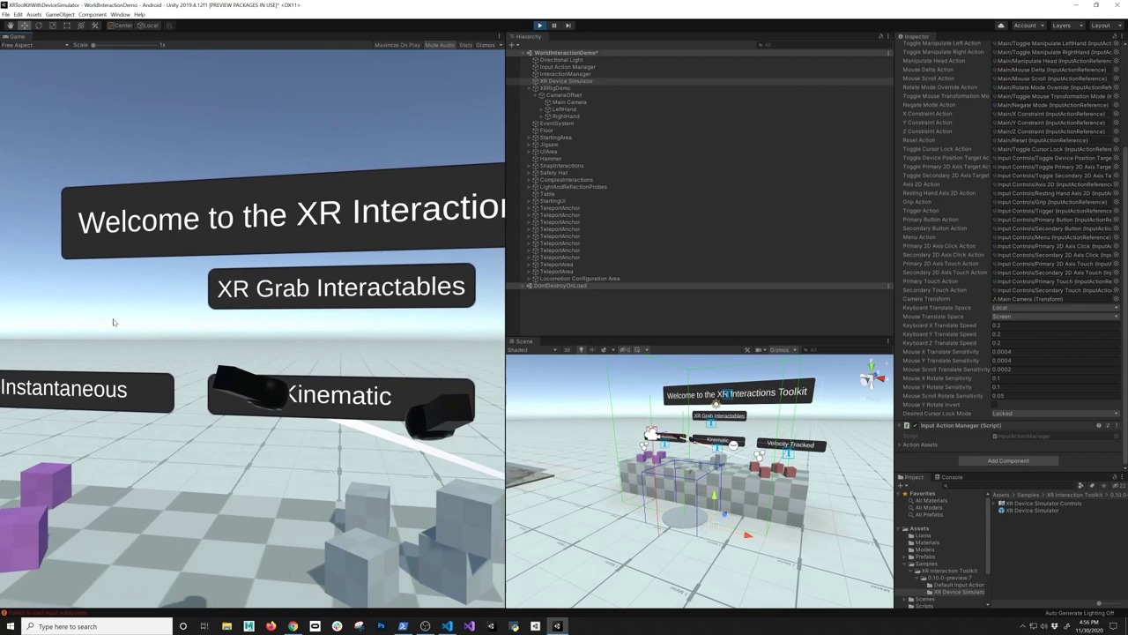
pyautogui.press('shift')
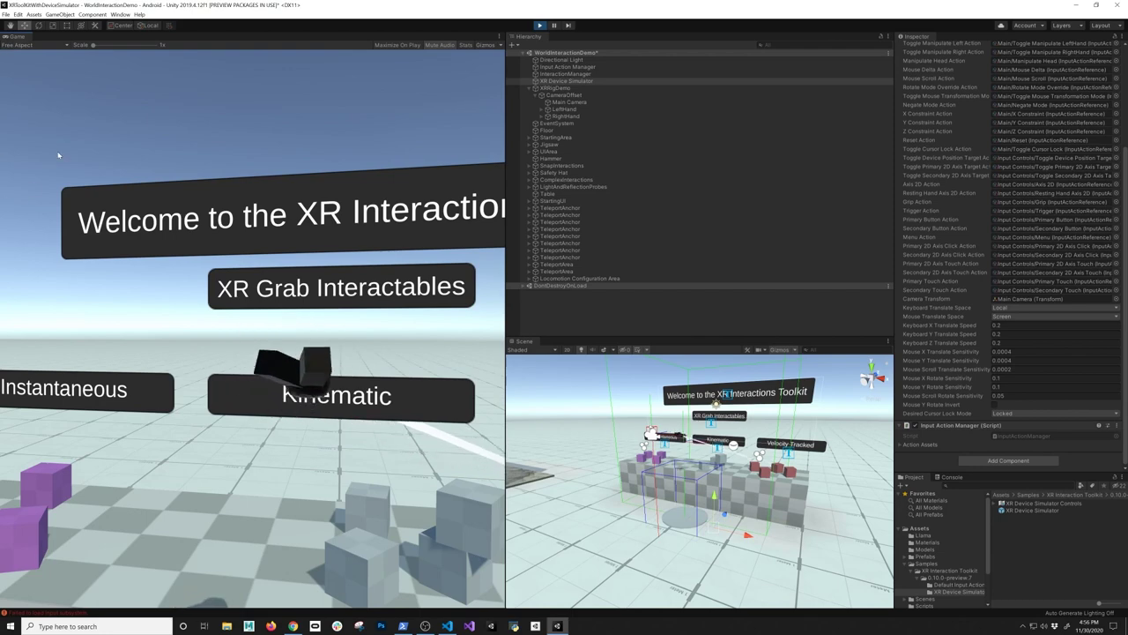
pyautogui.moveTo(97, 283); pyautogui.dragTo(35, 248, button='right')
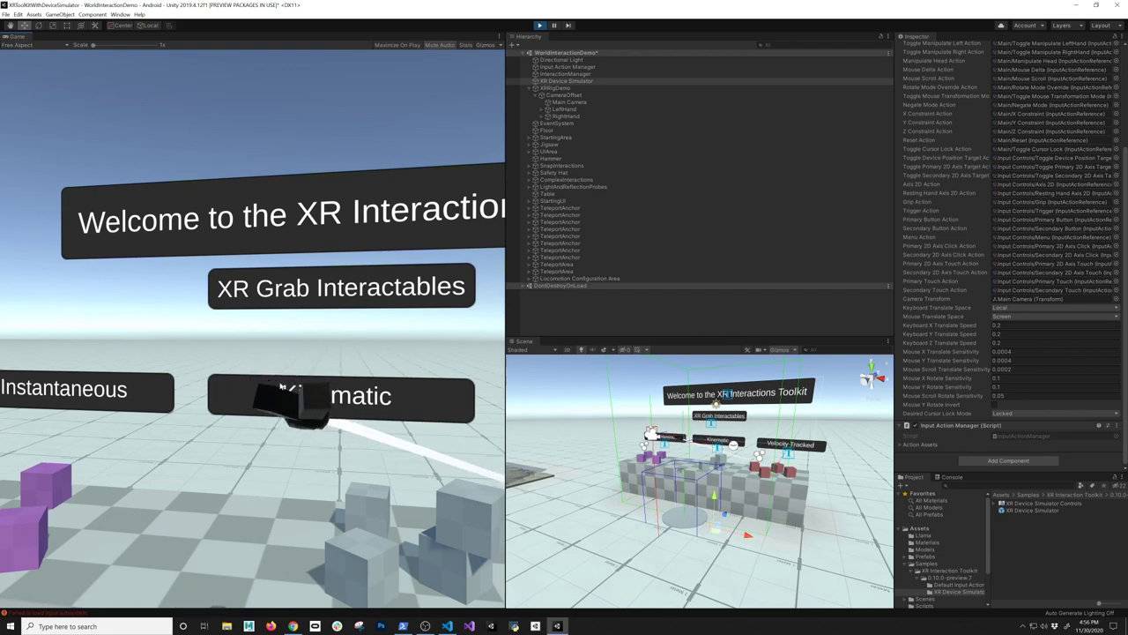
pyautogui.moveTo(294, 398); pyautogui.dragTo(221, 398, button='right')
pyautogui.press('shift')
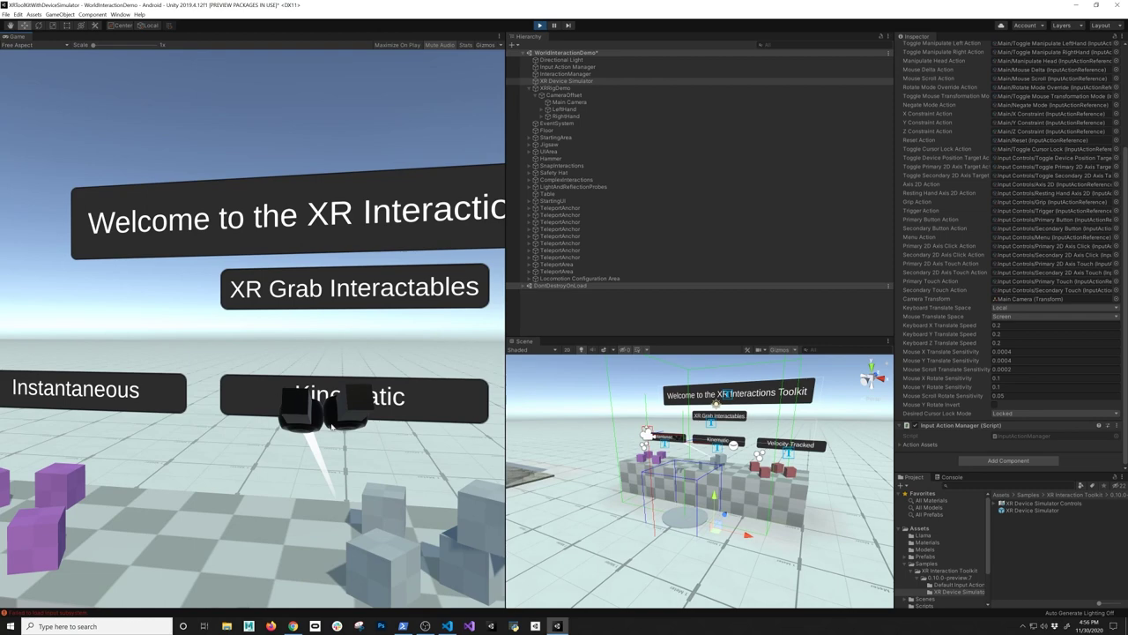
pyautogui.press('shift')
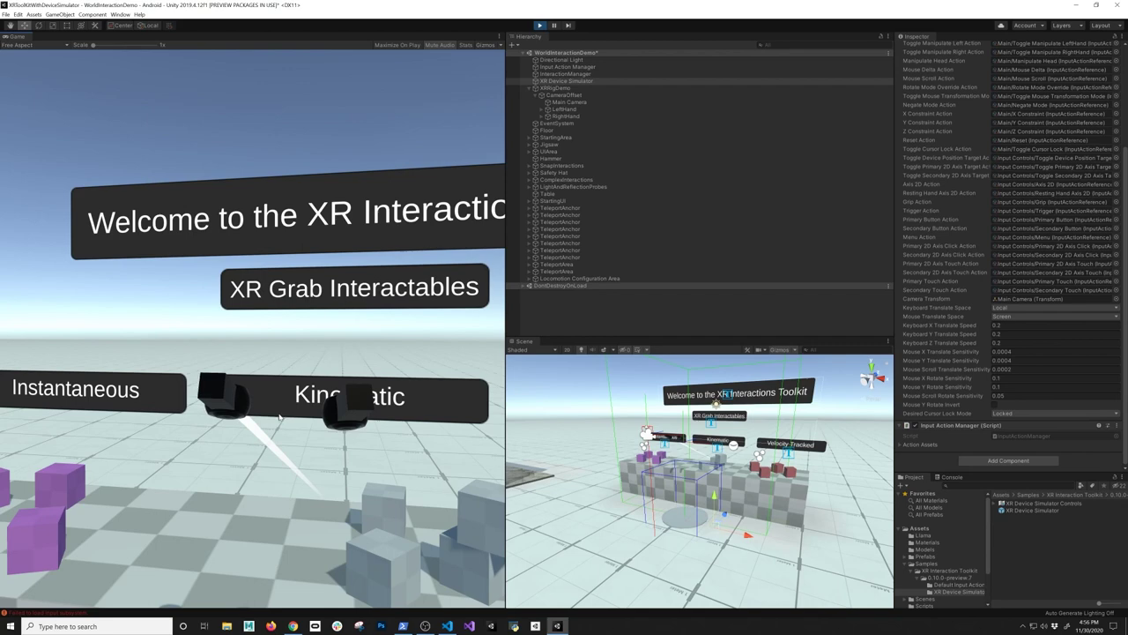
# Turn the rig left past the Snap Interactions area until it faces the UI Interaction and Teleportation signs
pyautogui.hotkey('shift', 'a')
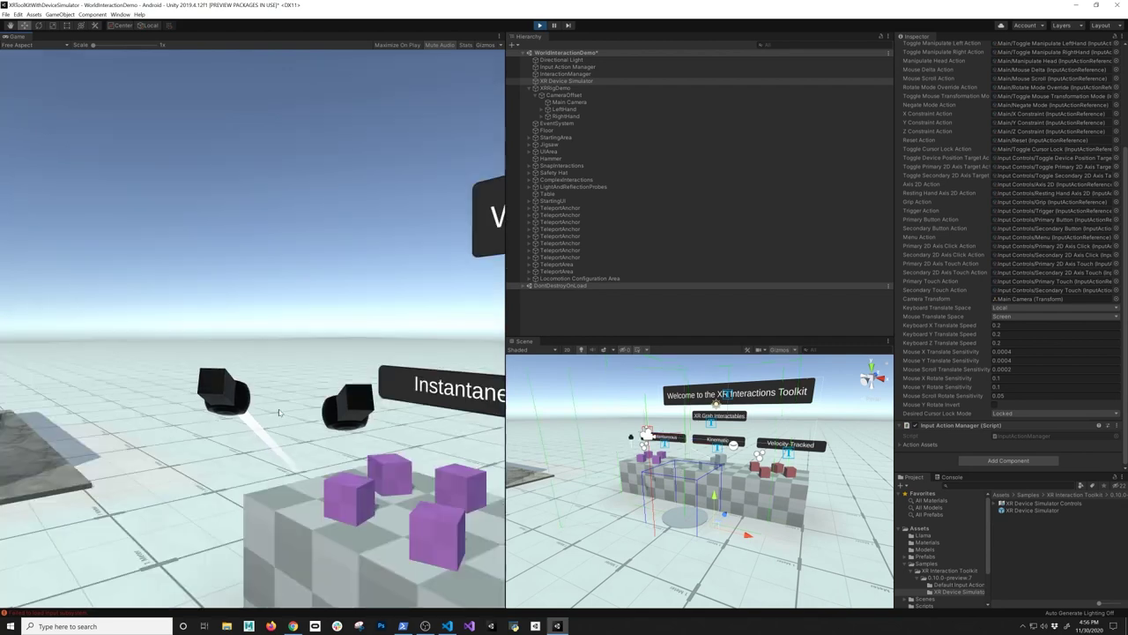
pyautogui.moveTo(279, 412); pyautogui.dragTo(278, 412, button='right')
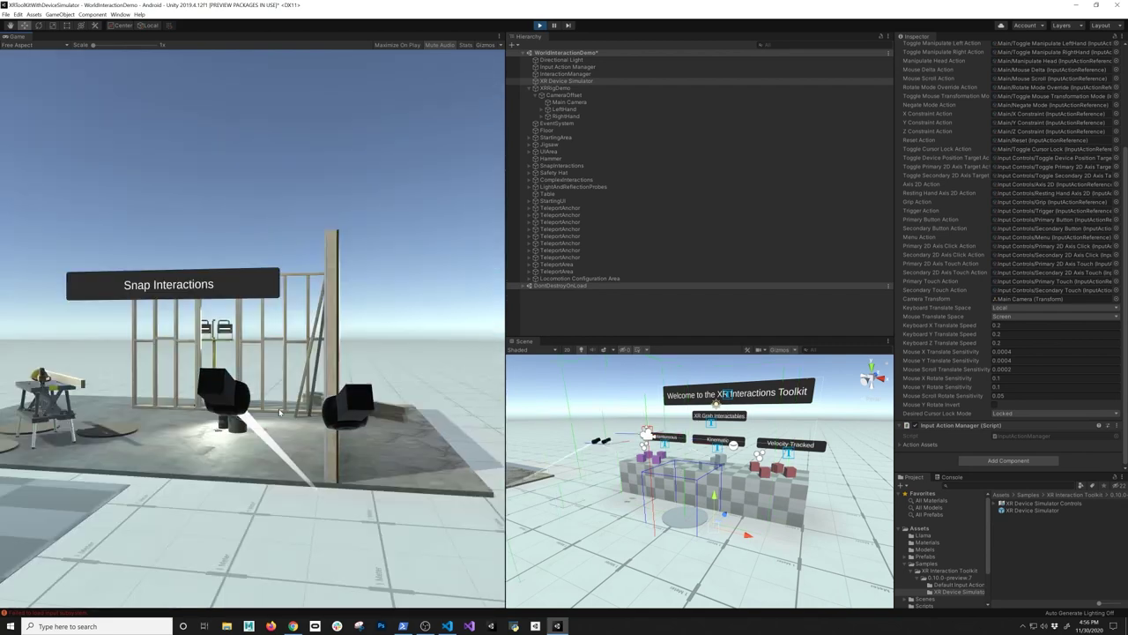
pyautogui.moveTo(279, 413); pyautogui.dragTo(278, 412, button='right')
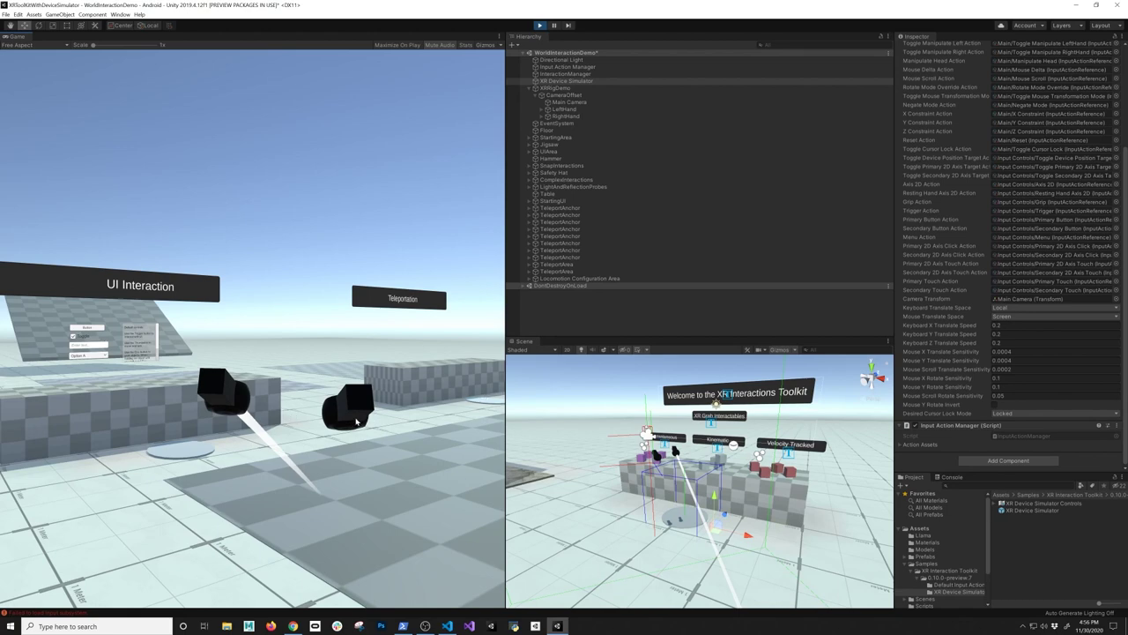
# Rotate the left-hand controller from pointing at the floor to pointing forward, and move it slightly right
pyautogui.press('shift')
pyautogui.press('shift')
pyautogui.press('shift')
pyautogui.press('shift')
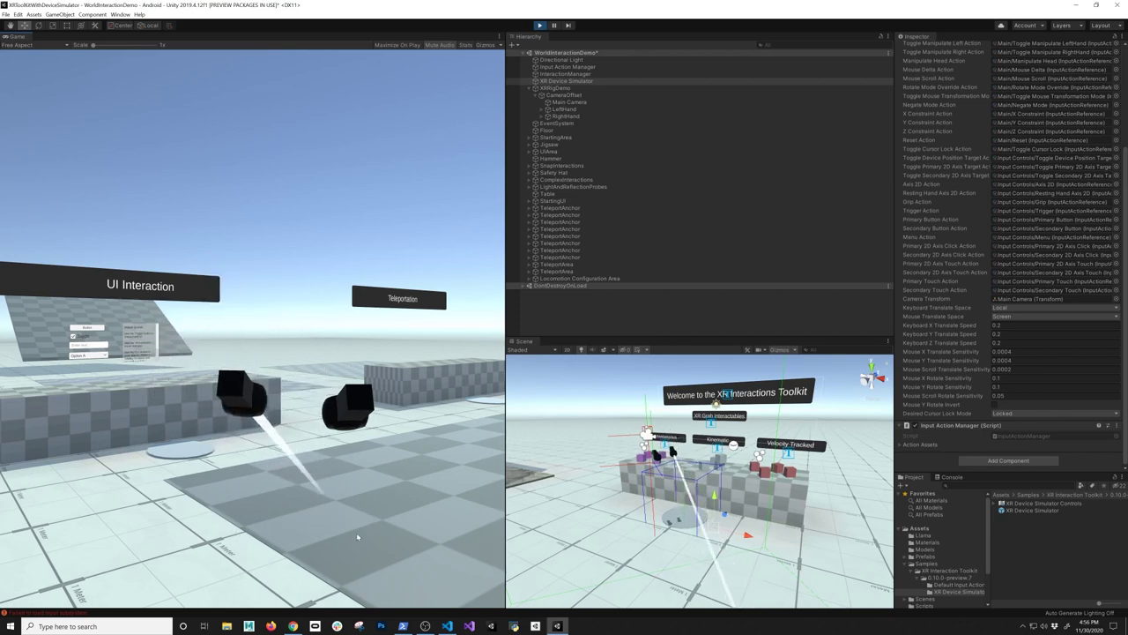
pyautogui.press('shift')
pyautogui.press('shift')
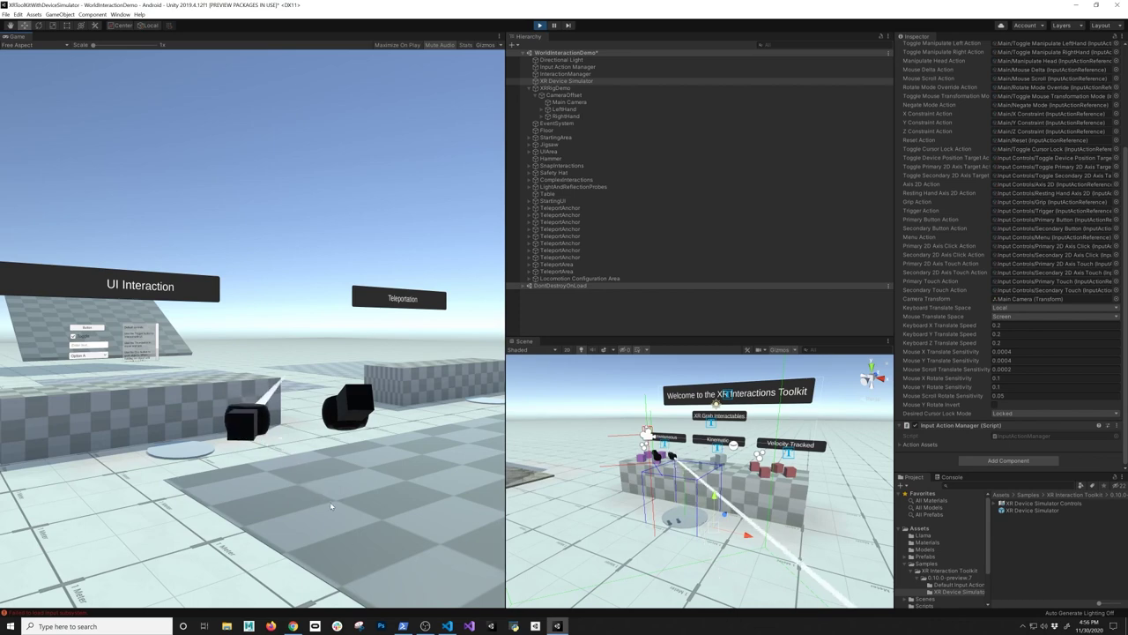
# Aim the left-hand controller's teleport arc at the anchor in front of the UI Interaction area and teleport there
pyautogui.press('shift')
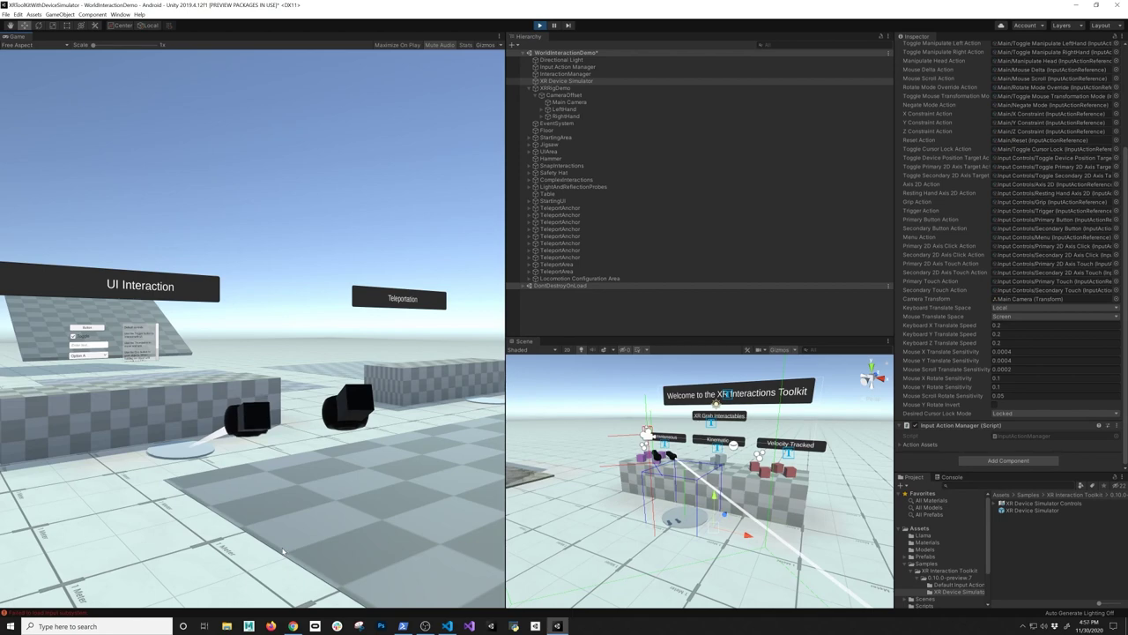
pyautogui.press('shift')
pyautogui.press('shift')
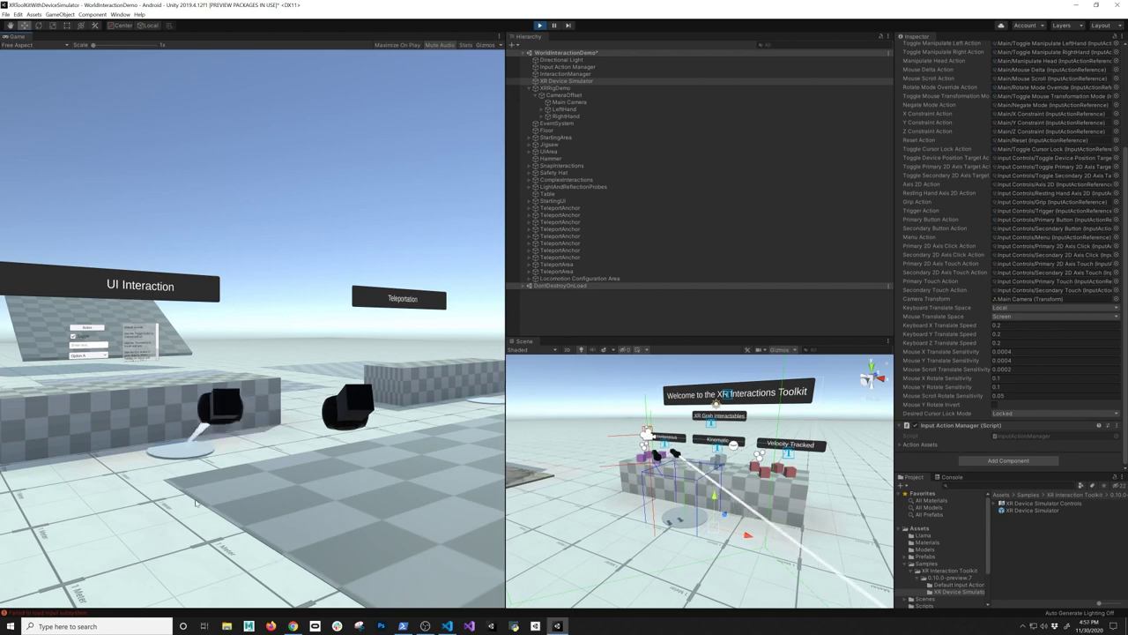
pyautogui.press('shift')
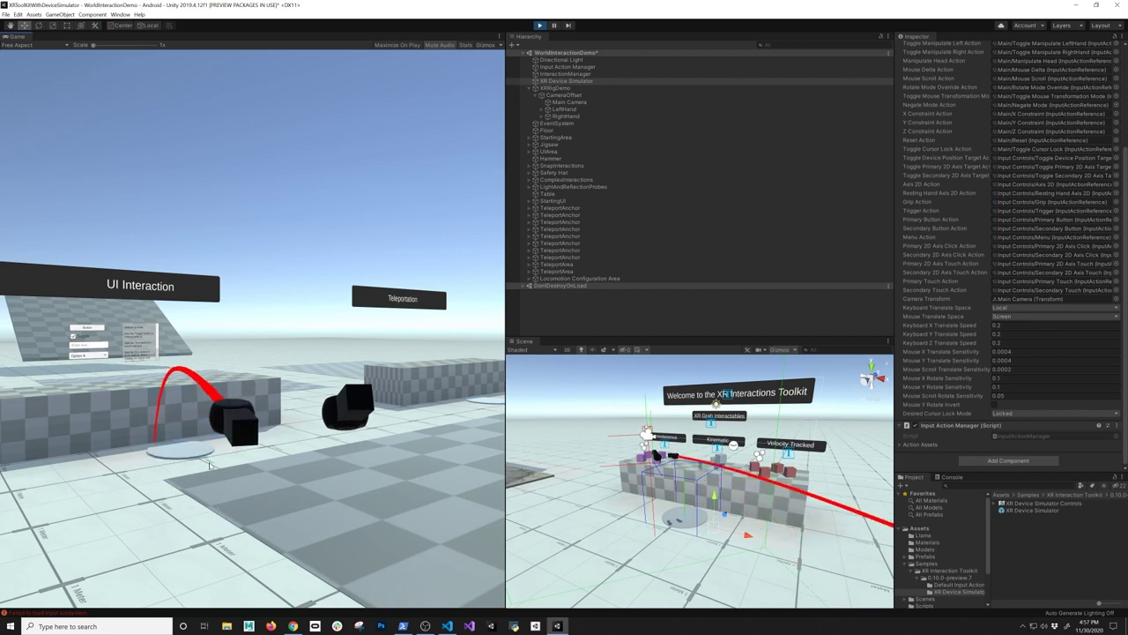
pyautogui.press('shift')
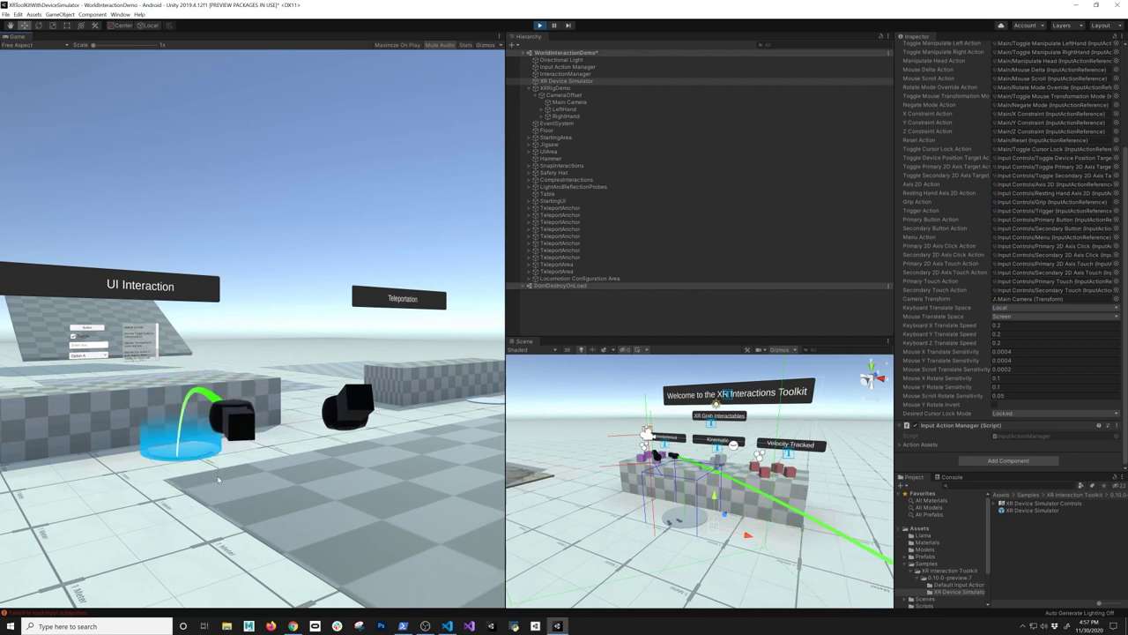
pyautogui.click(219, 478)
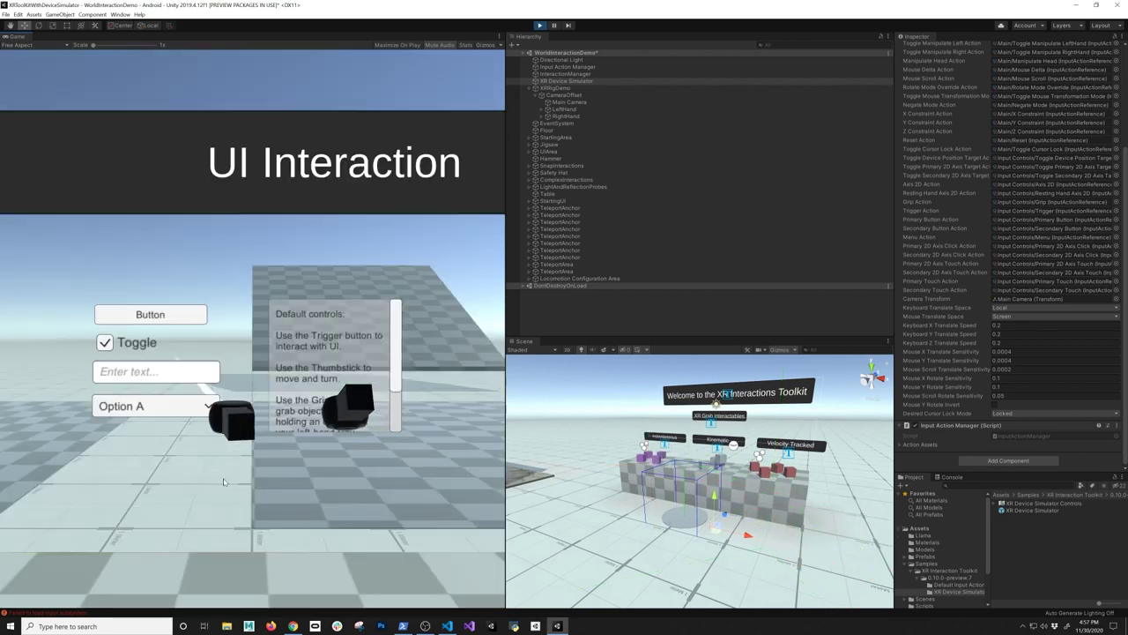
# Turn the rig right, away from the UI Interaction panel, and teleport to the anchor in front of the Teleportation sign
pyautogui.press('shift')
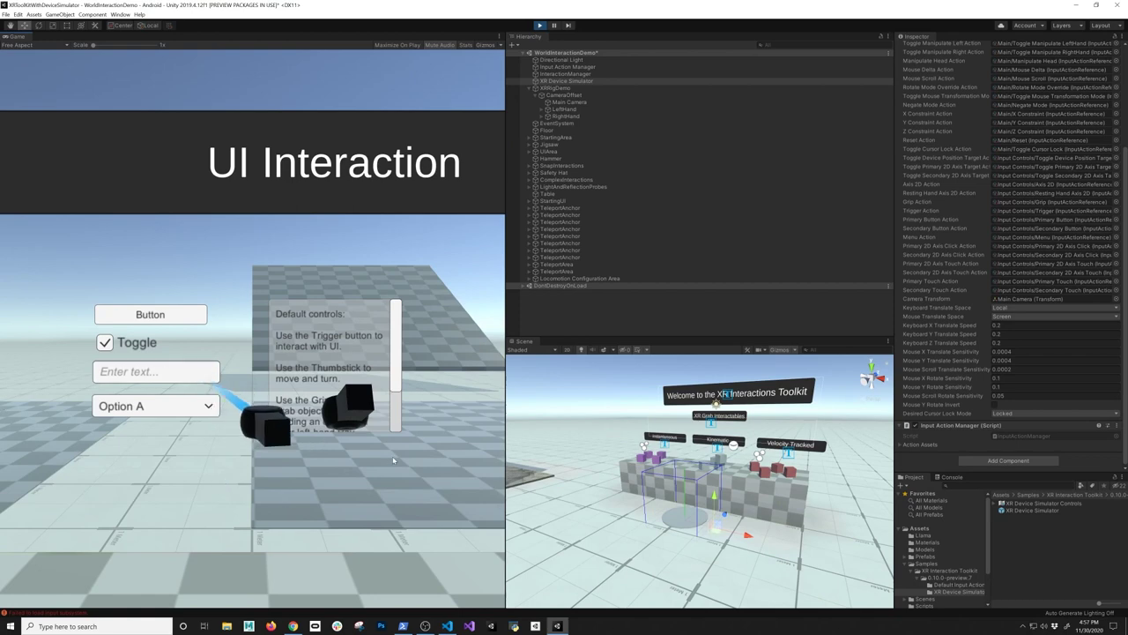
pyautogui.press('d')
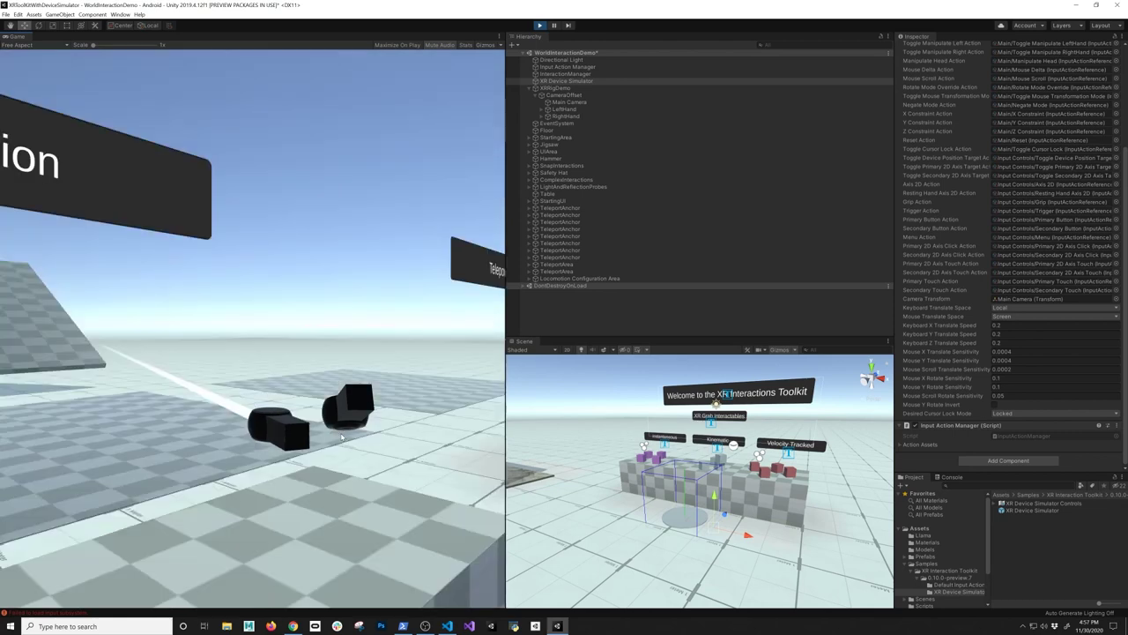
pyautogui.press('d')
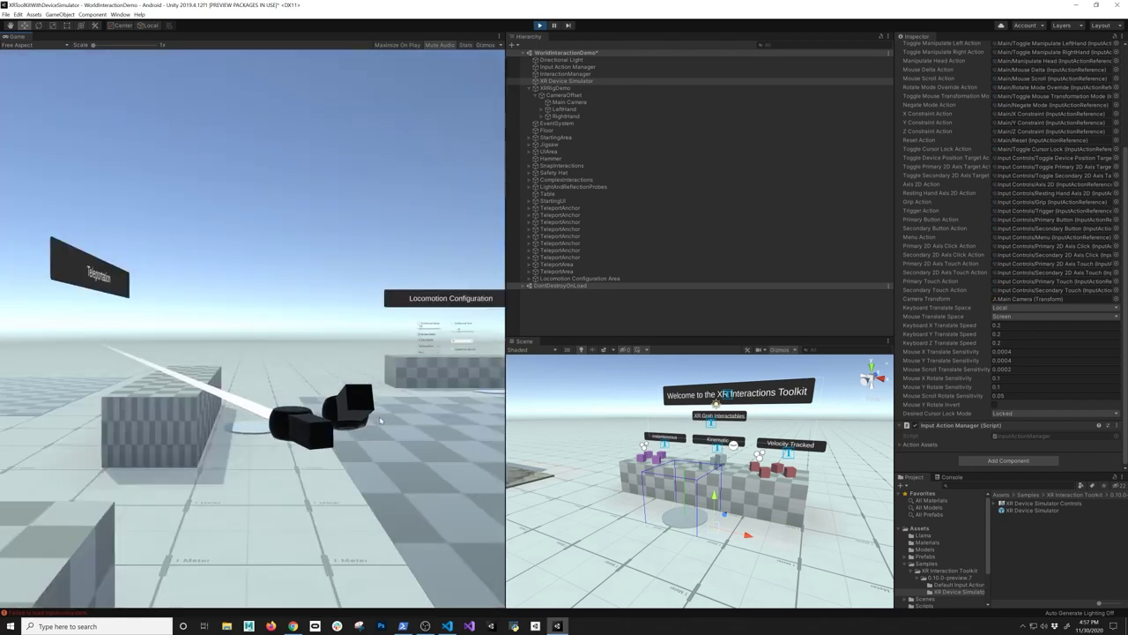
pyautogui.press('w')
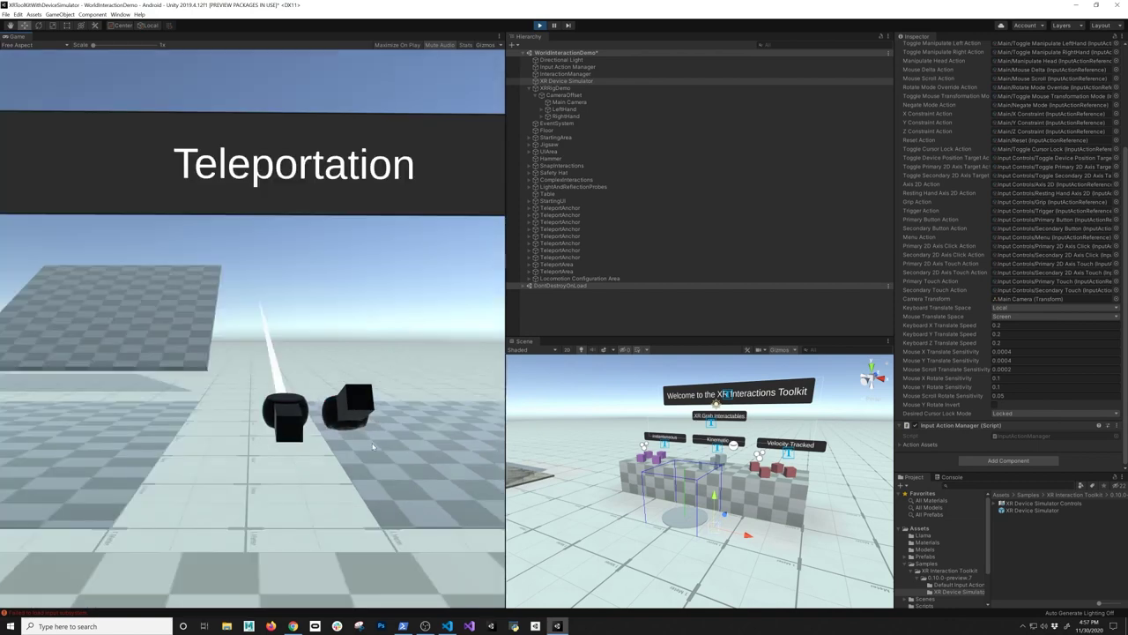
# Turn the rig around at the Teleportation sign and teleport across the checkered area toward the Snap Interactions sign
pyautogui.press('w')
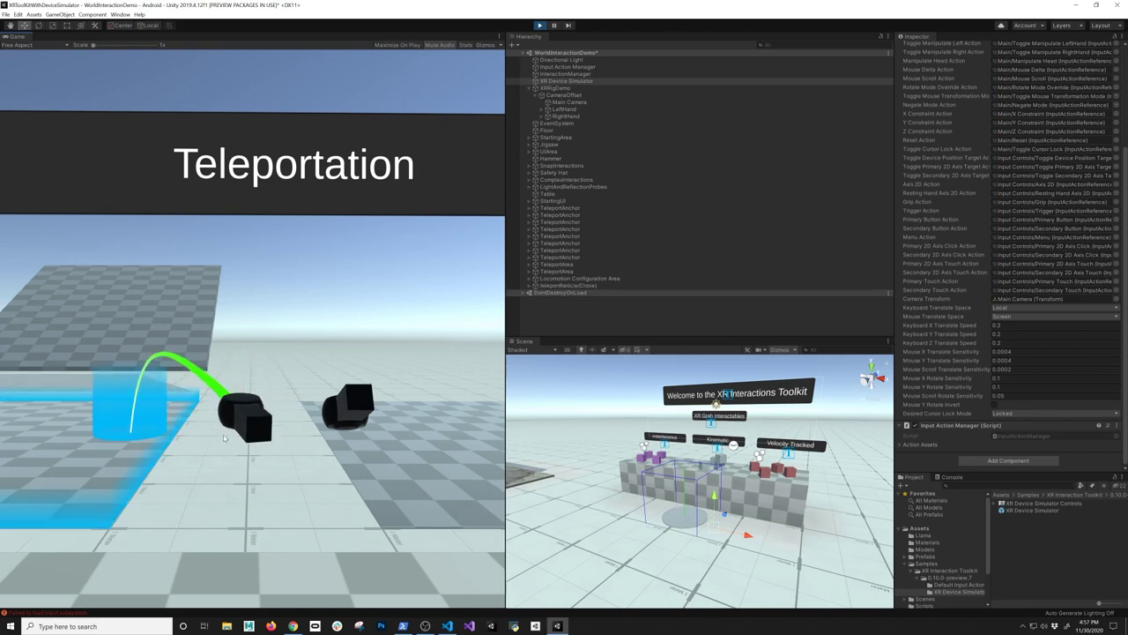
pyautogui.press('s')
pyautogui.press('w')
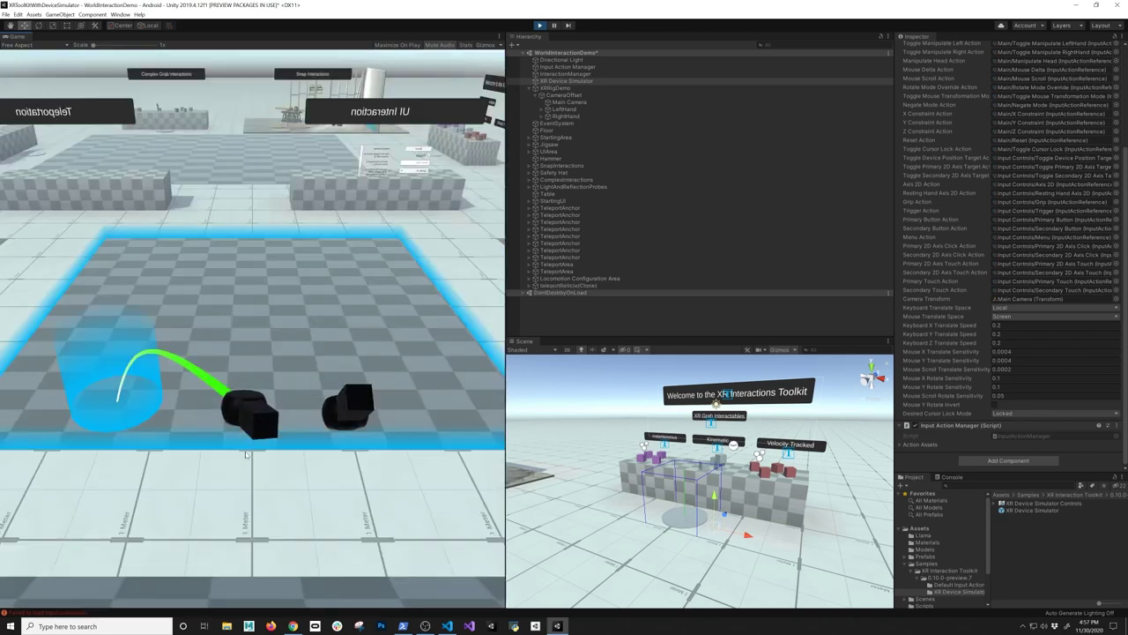
pyautogui.press('w')
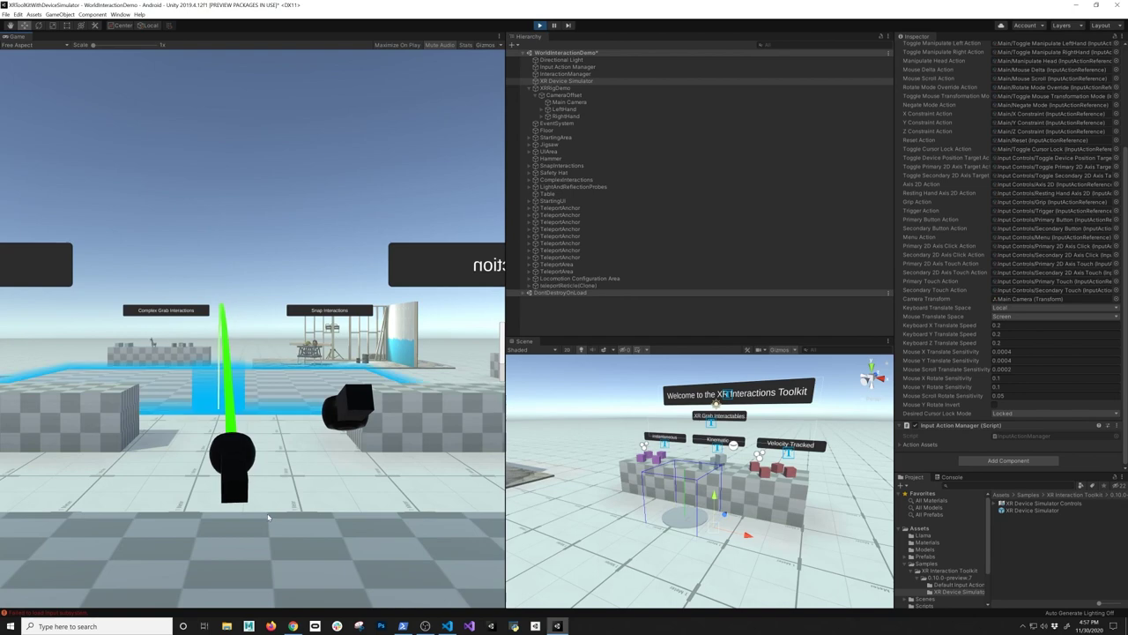
pyautogui.press('w')
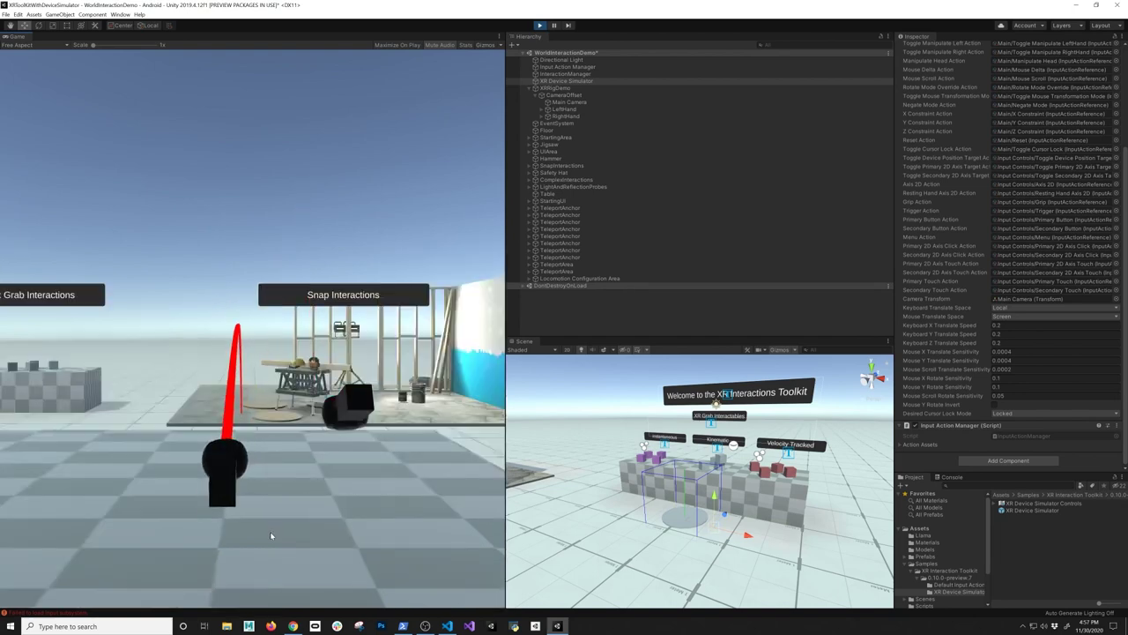
pyautogui.press('g')
# Turn the rig left, aim the left-hand controller at the anchor beside the Complex Grab Interactions table and teleport there
pyautogui.moveTo(284, 550); pyautogui.dragTo(201, 546, button='right')
pyautogui.press('a')
pyautogui.press('a')
pyautogui.press('a')
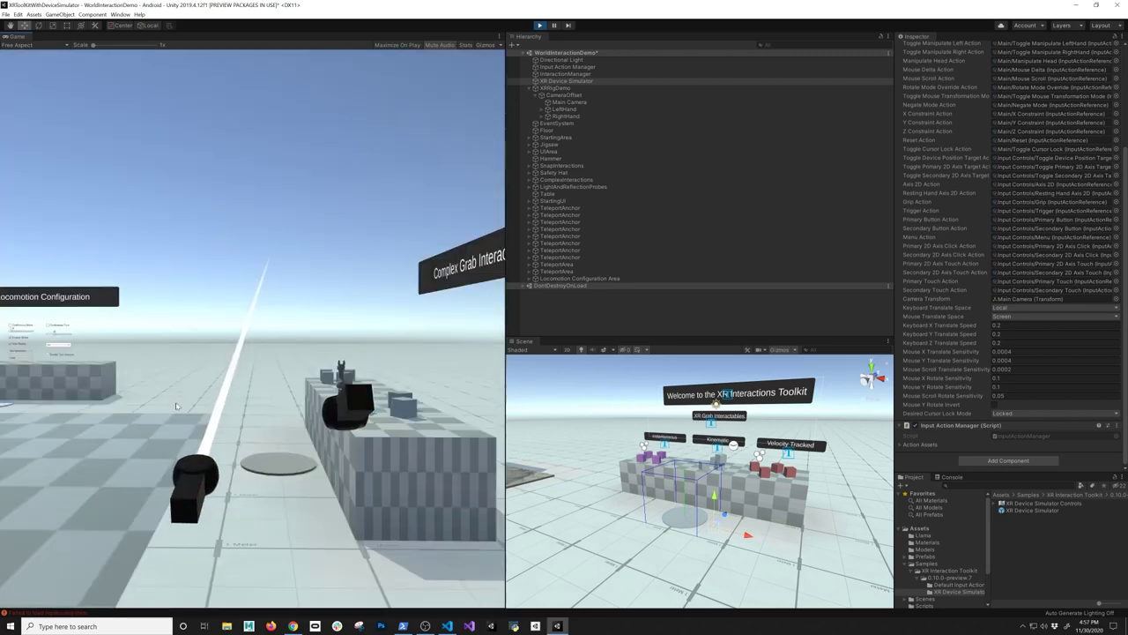
pyautogui.moveTo(177, 405); pyautogui.dragTo(210, 474, button='right')
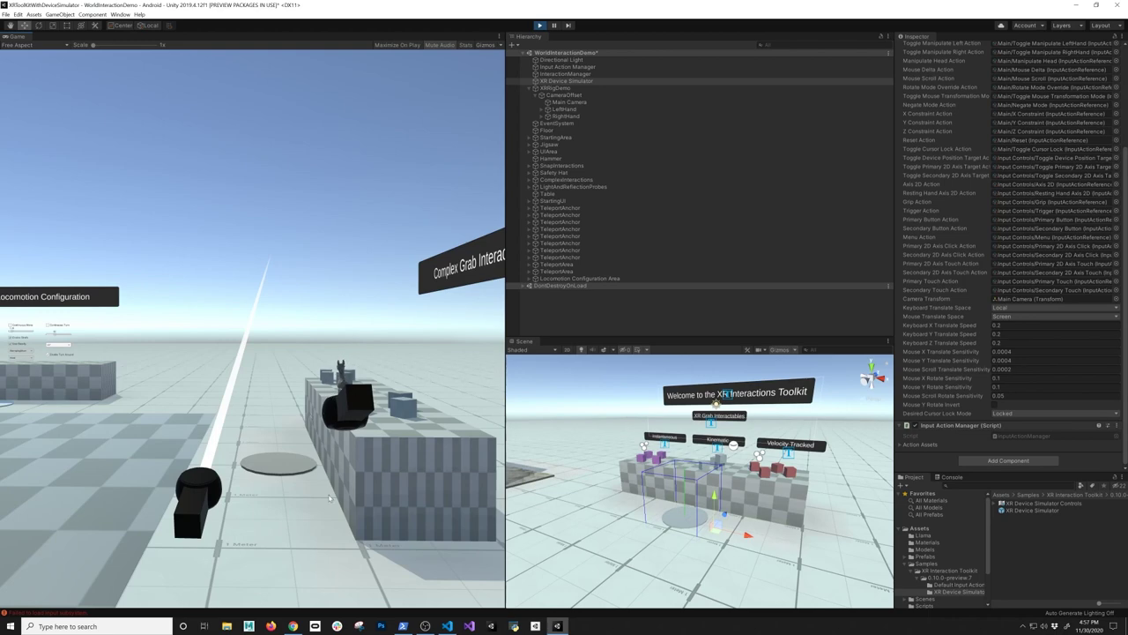
pyautogui.press('shift')
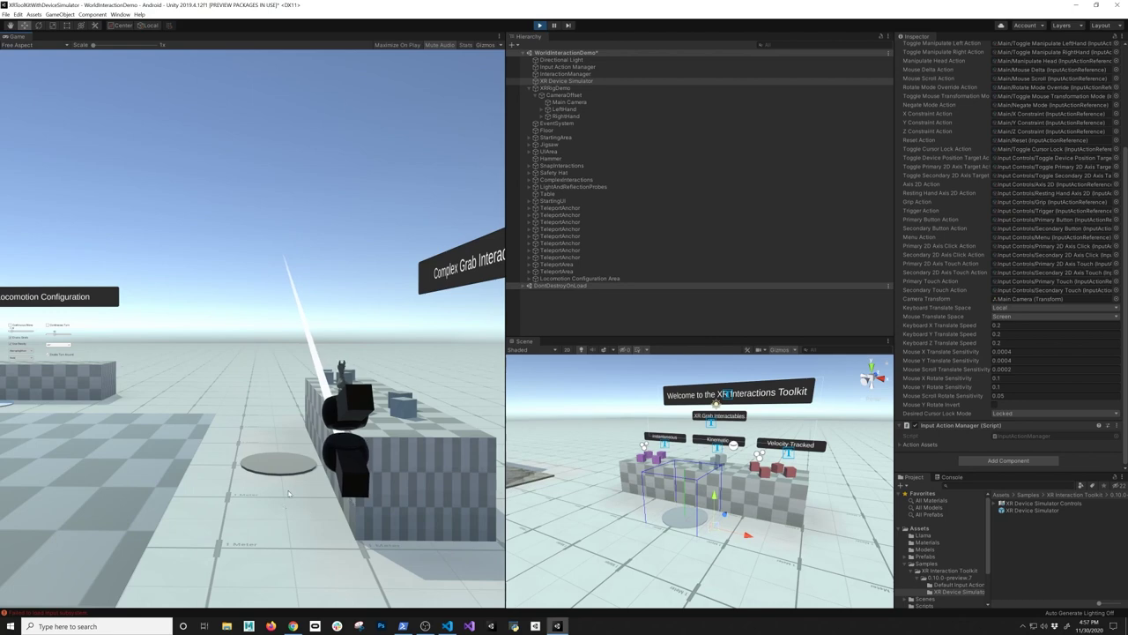
pyautogui.hotkey('shift', 'w')
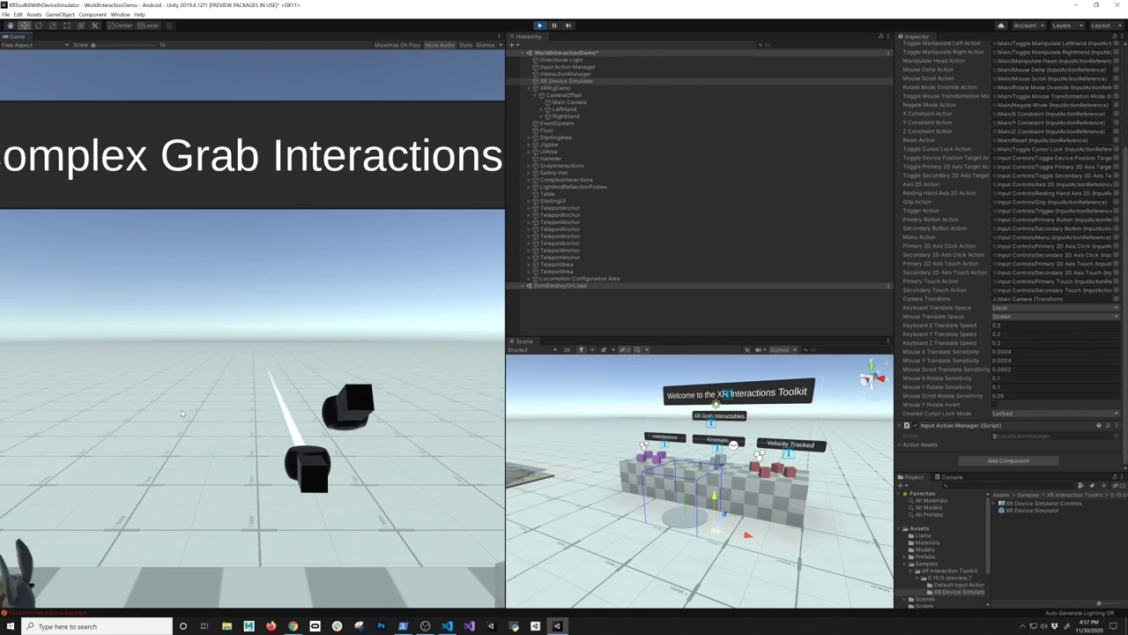
# Move the headset back and slightly left from the Complex Grab Interactions table until the whole llama is in view
pyautogui.moveTo(174, 412); pyautogui.dragTo(2, 524, button='right')
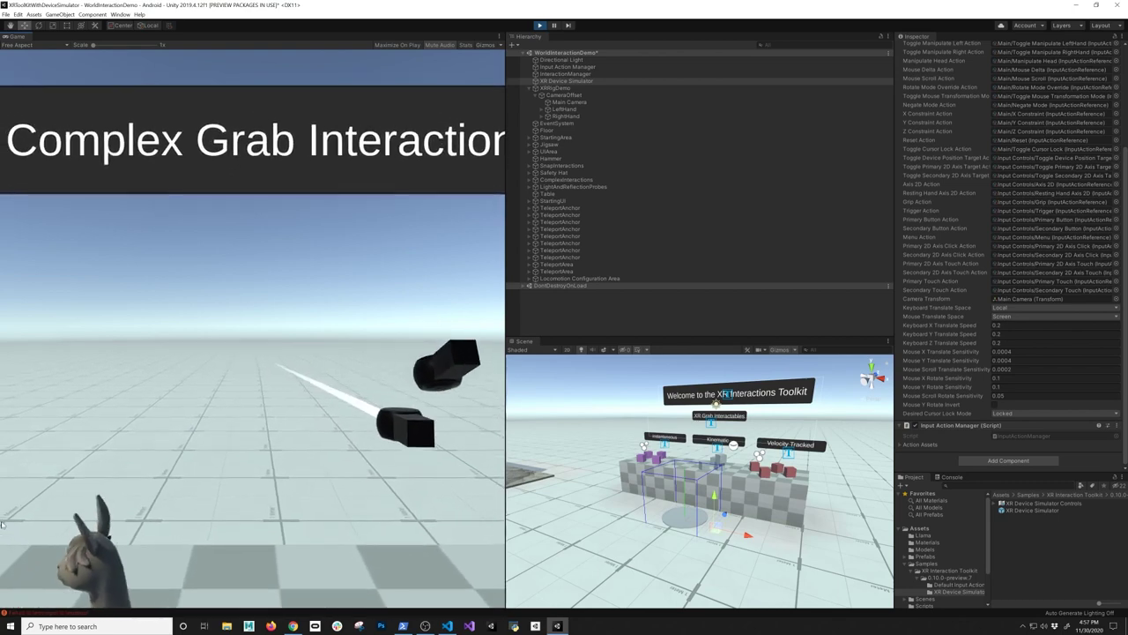
pyautogui.press('s')
pyautogui.press('s')
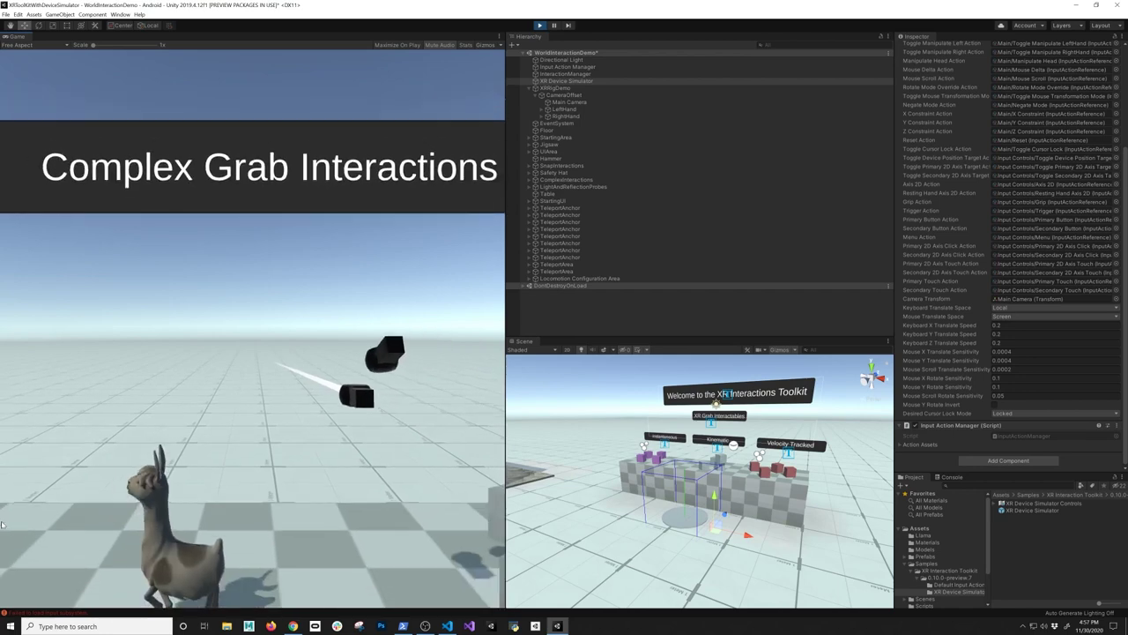
pyautogui.press('s')
pyautogui.moveTo(277, 434); pyautogui.dragTo(123, 521, button='right')
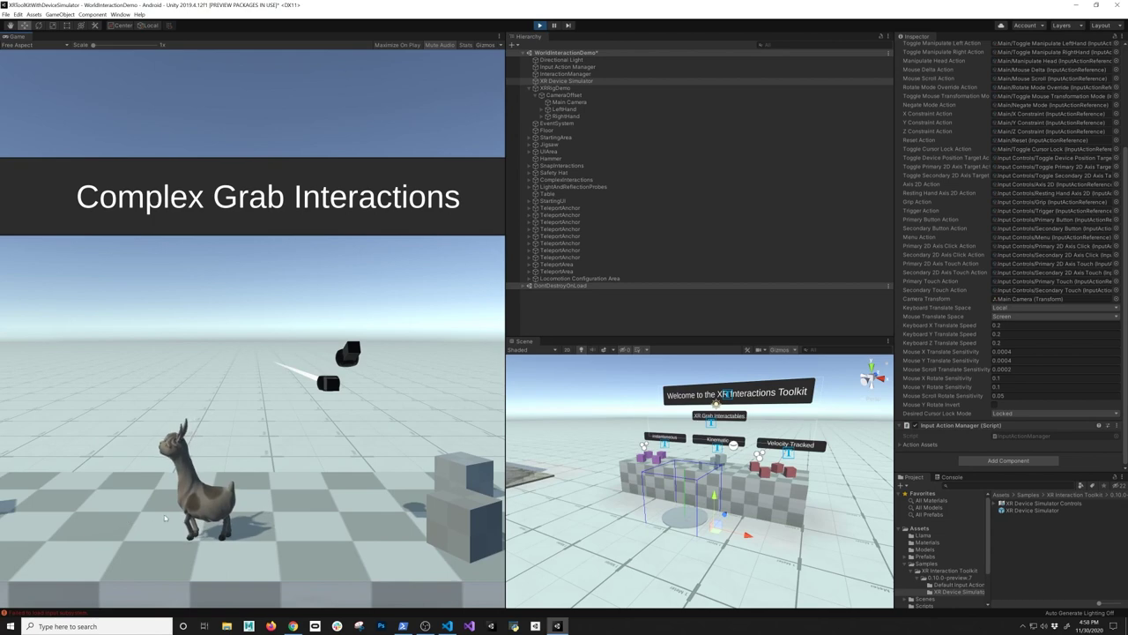
pyautogui.press('a')
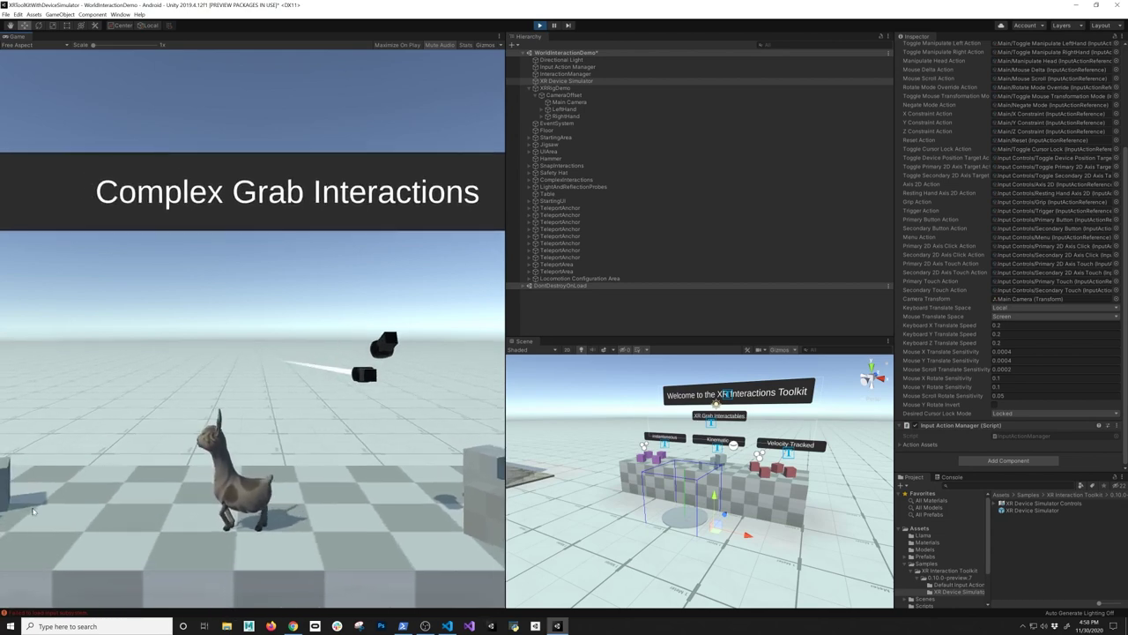
pyautogui.press('s')
pyautogui.press('w')
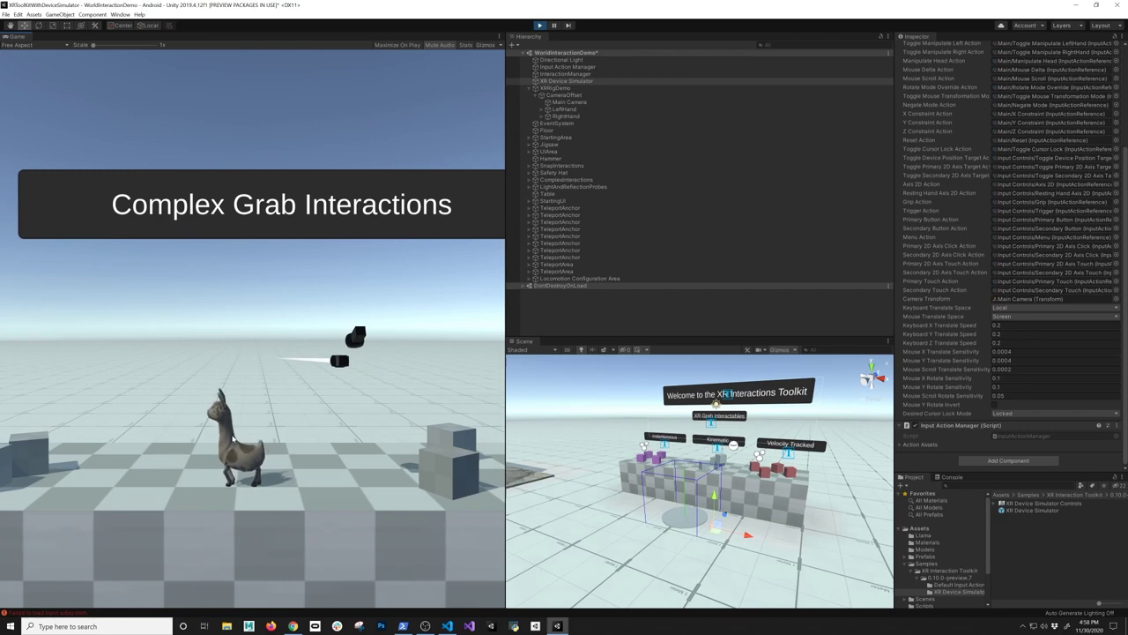
# Grab the llama bubble gun with the left-hand controller, then move and rotate it above the table
pyautogui.press('shift')
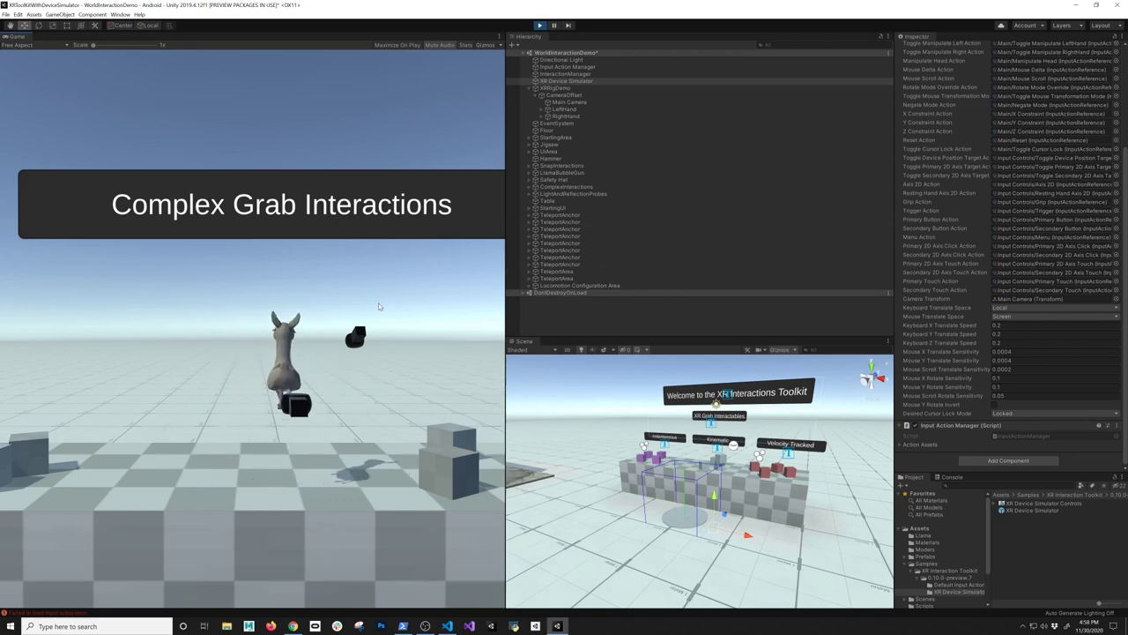
pyautogui.moveTo(355, 402); pyautogui.dragTo(327, 407, button='right')
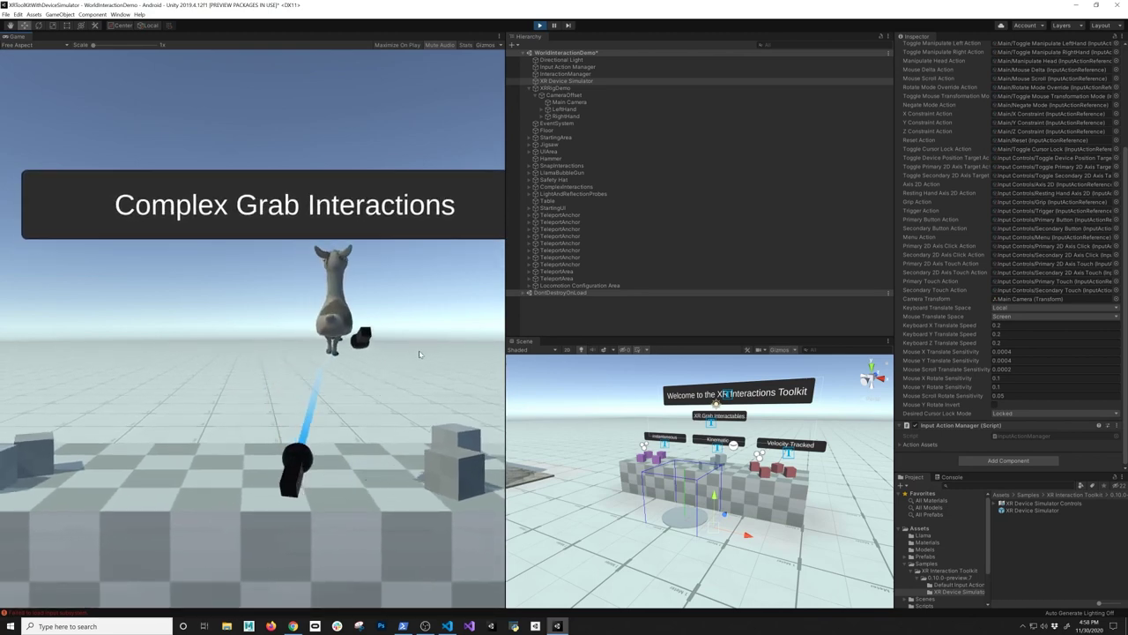
pyautogui.moveTo(195, 397); pyautogui.dragTo(103, 300, button='right')
# Fire bubbles from the held llama bubble gun, swing it to the right and release it
pyautogui.click(103, 300)
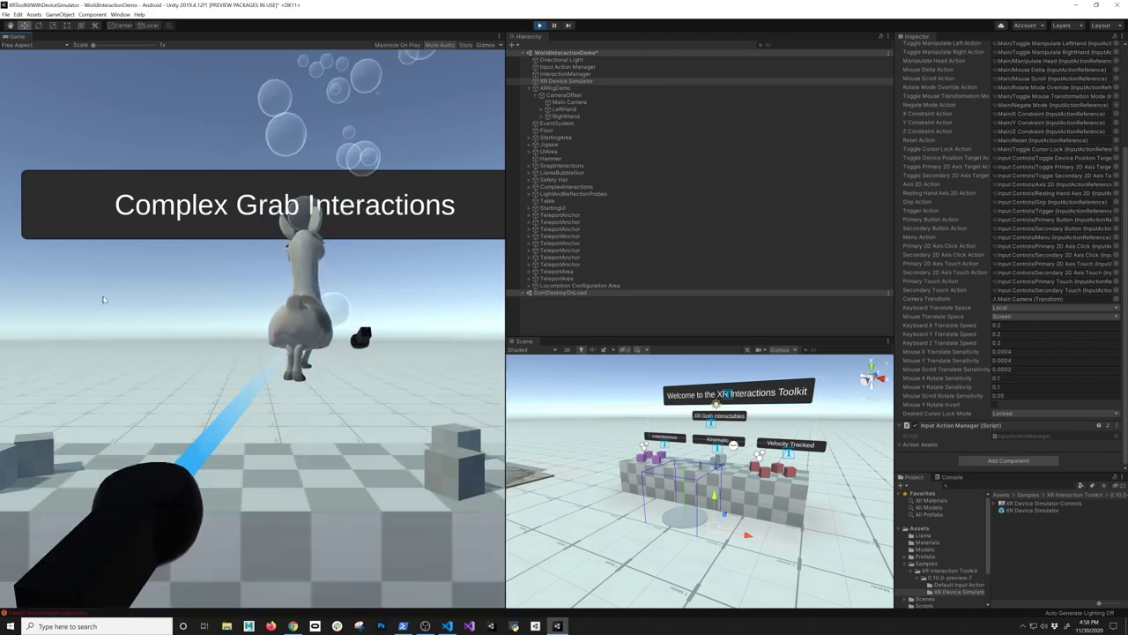
pyautogui.moveTo(112, 302); pyautogui.dragTo(154, 289, button='right')
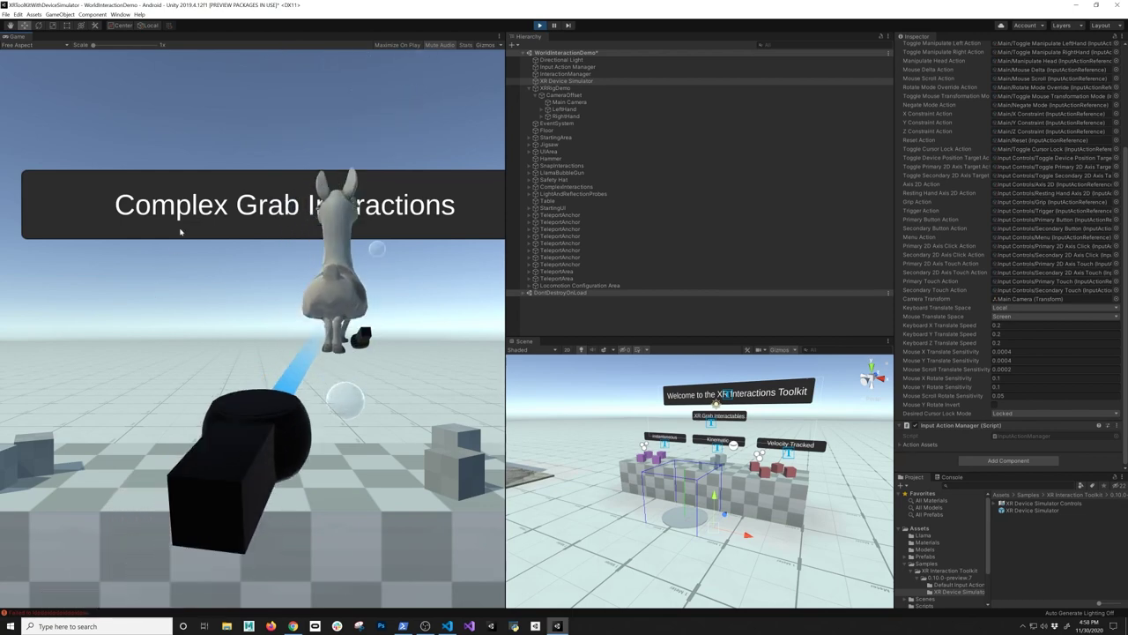
pyautogui.press('g')
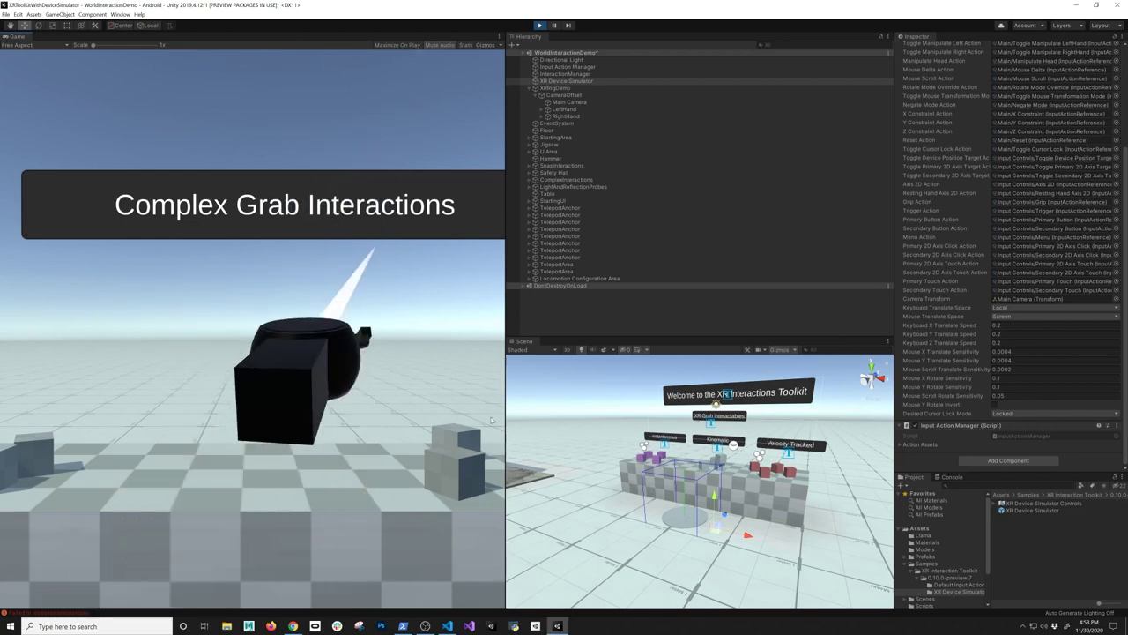
# Exit Play mode after testing the llama bubble gun
pyautogui.scroll(-10, 722, 515)
pyautogui.moveTo(674, 497)
pyautogui.keyDown('alt'); pyautogui.mouseDown()
pyautogui.moveTo(859, 511)
pyautogui.moveTo(793, 500)
pyautogui.moveTo(674, 516)
pyautogui.mouseUp(); pyautogui.keyUp('alt')
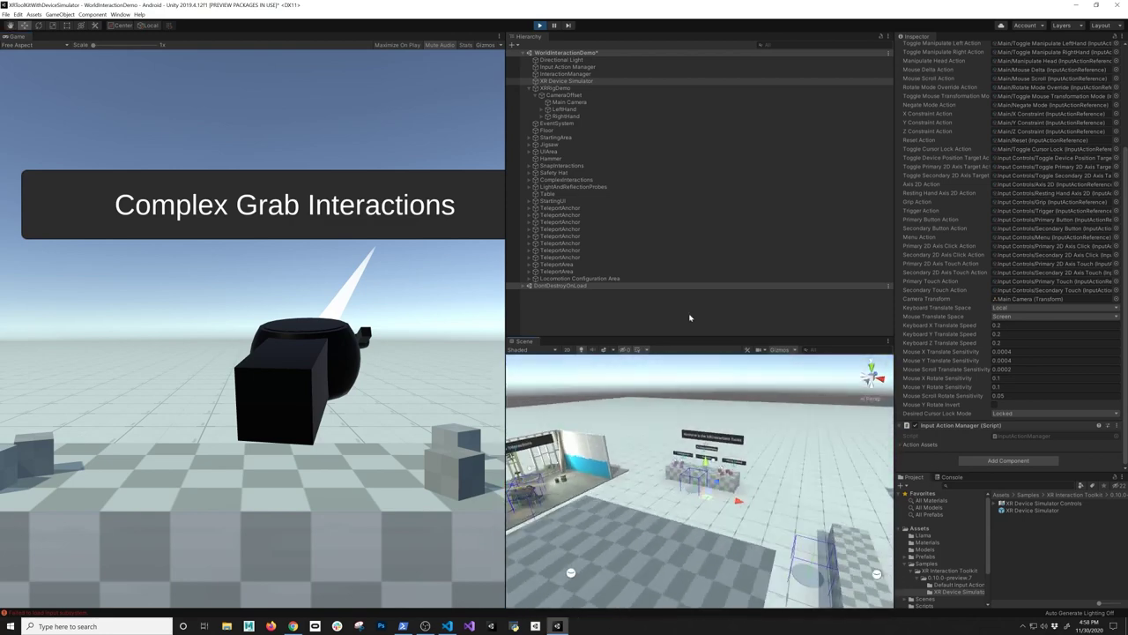
pyautogui.click(540, 25)
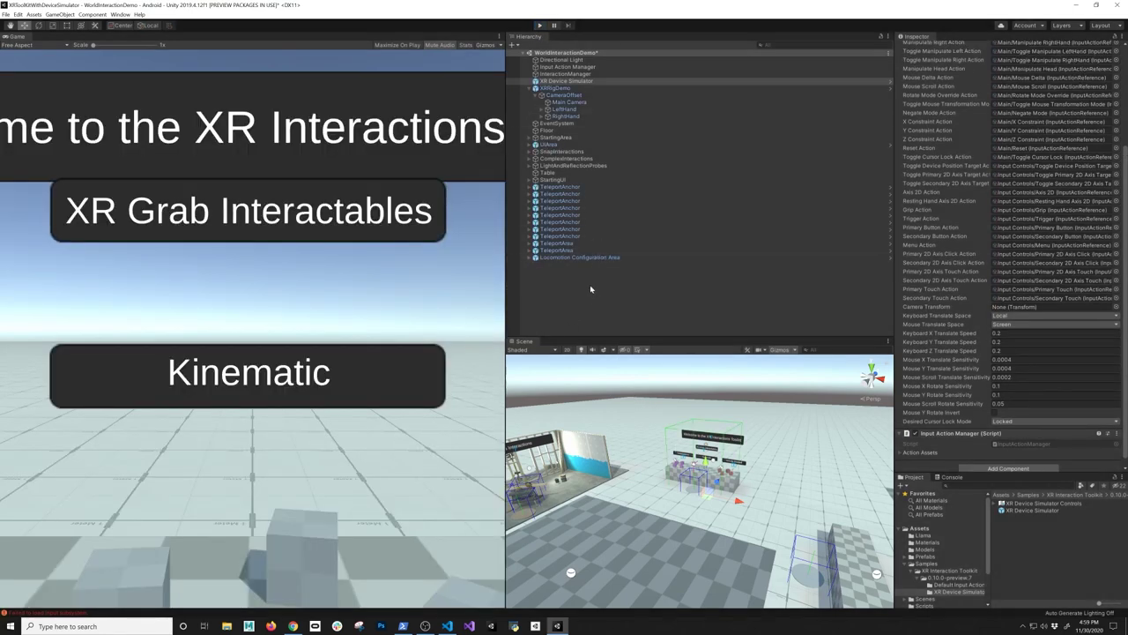
# Open the Input Debugger and dock its window beside the Hierarchy
pyautogui.click(113, 14)
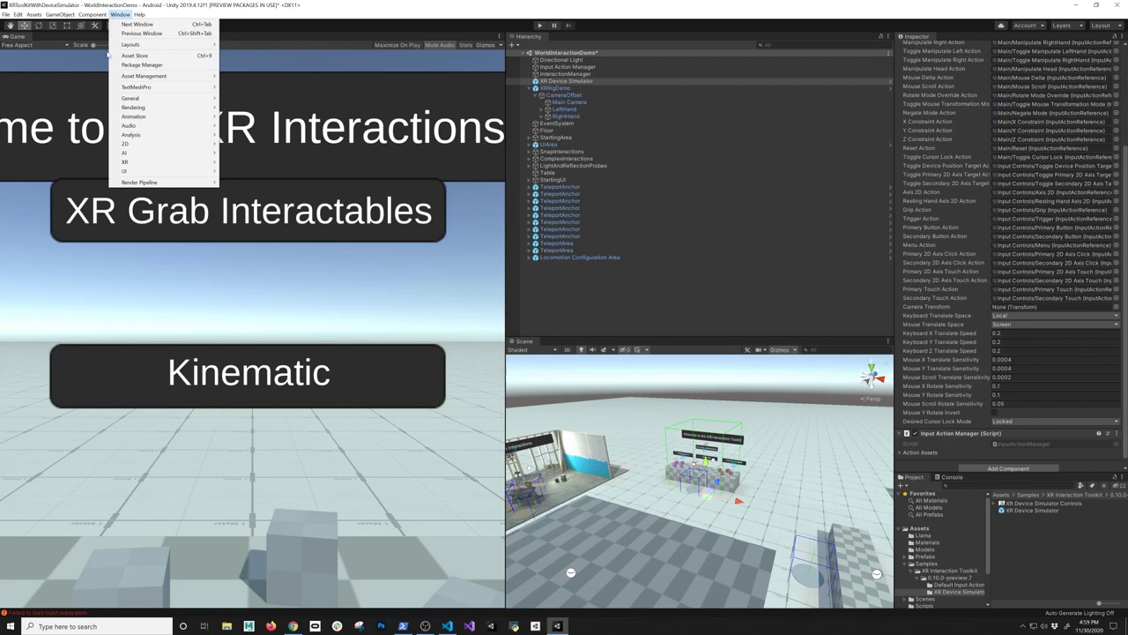
pyautogui.moveTo(135, 163)
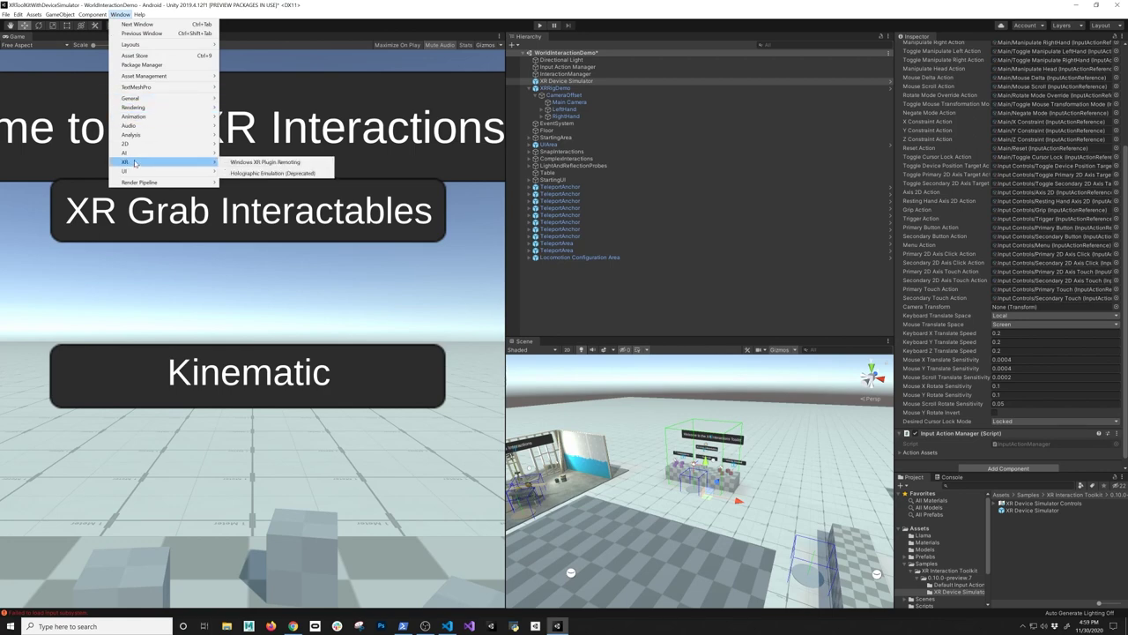
pyautogui.moveTo(140, 136)
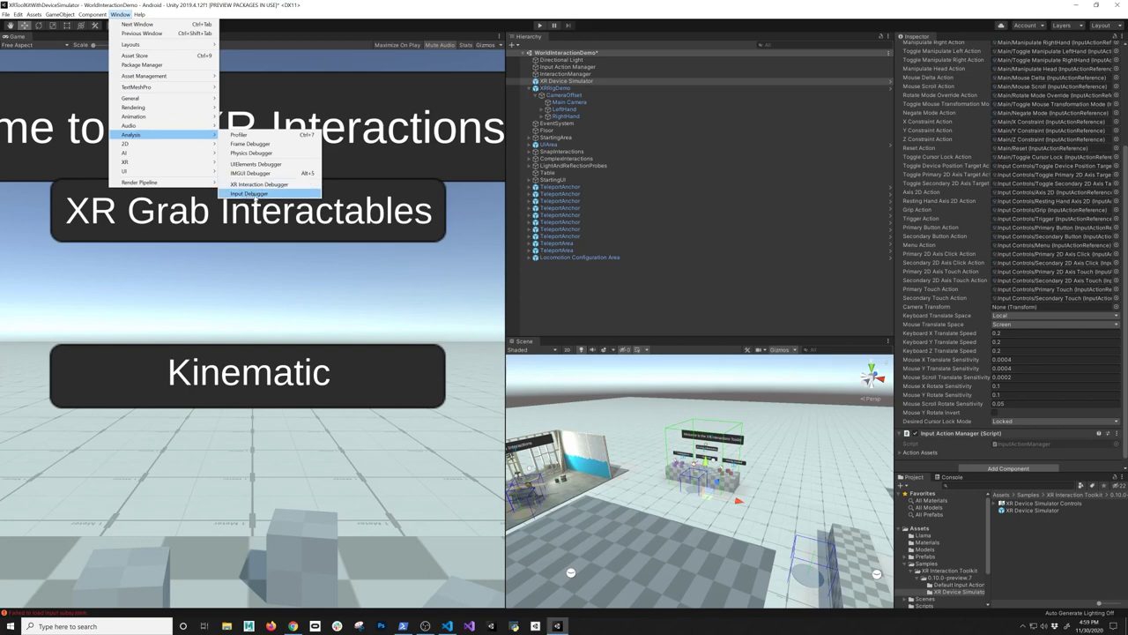
pyautogui.click(254, 195)
pyautogui.moveTo(73, 12); pyautogui.dragTo(585, 47)
# Enter Play mode and look through the simulator and XRI actions listed in the Input Debugger
pyautogui.click(540, 25)
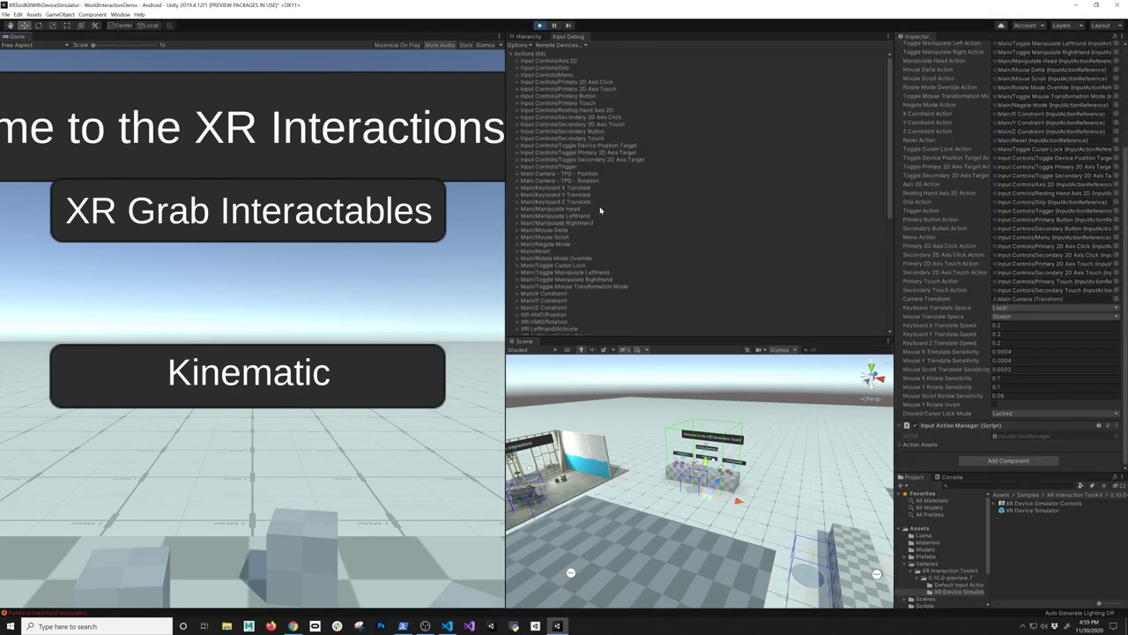
pyautogui.scroll(-5, 602, 247)
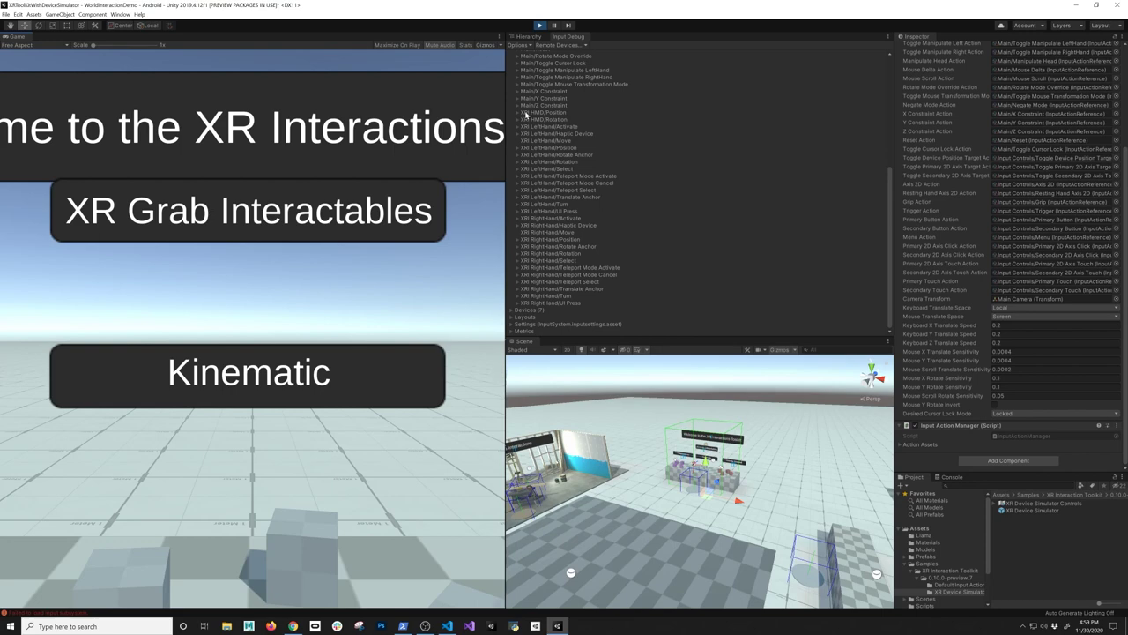
pyautogui.scroll(2, 610, 247)
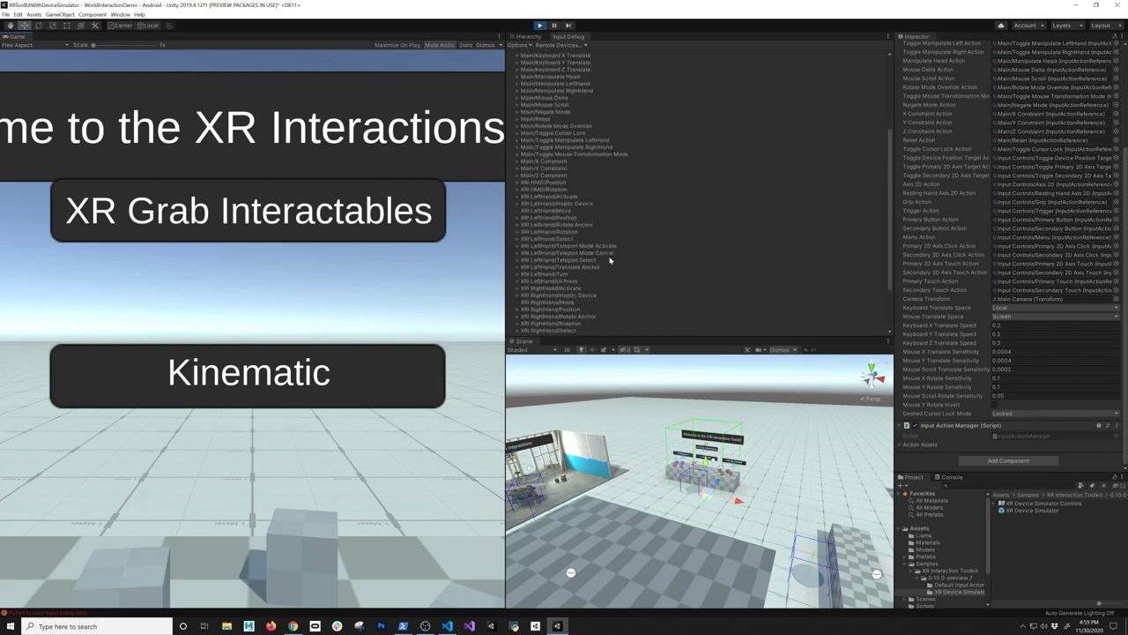
pyautogui.scroll(7, 615, 258)
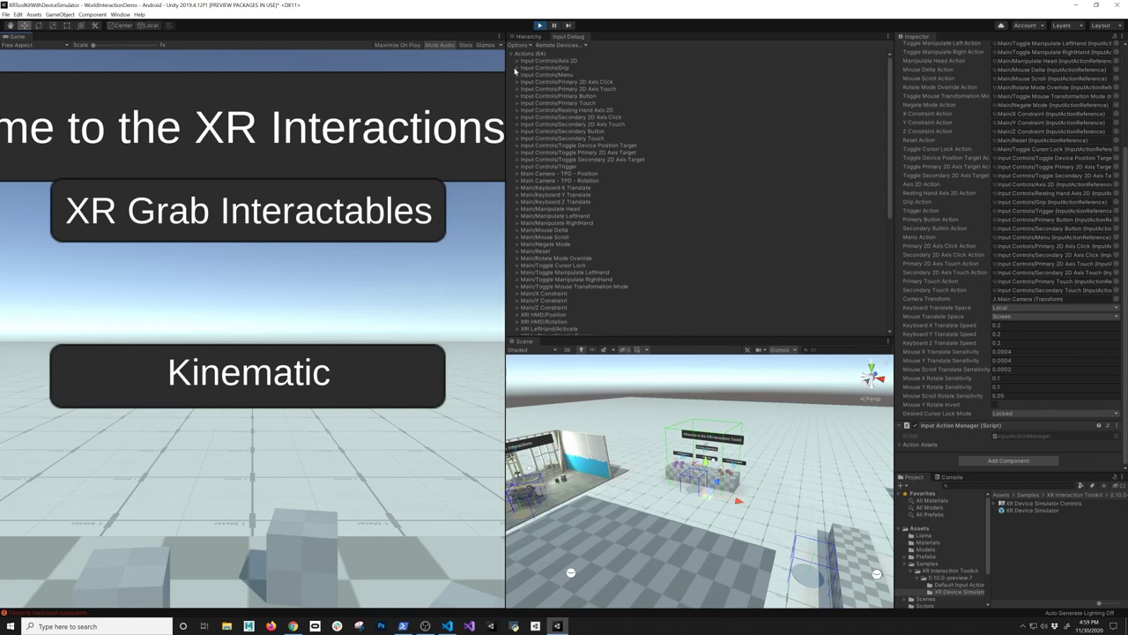
# Inspect the bindings of Input Controls/Grip, Main Camera - TPD - Position and Rotation, and Main/Keyboard X Translate
pyautogui.click(517, 68)
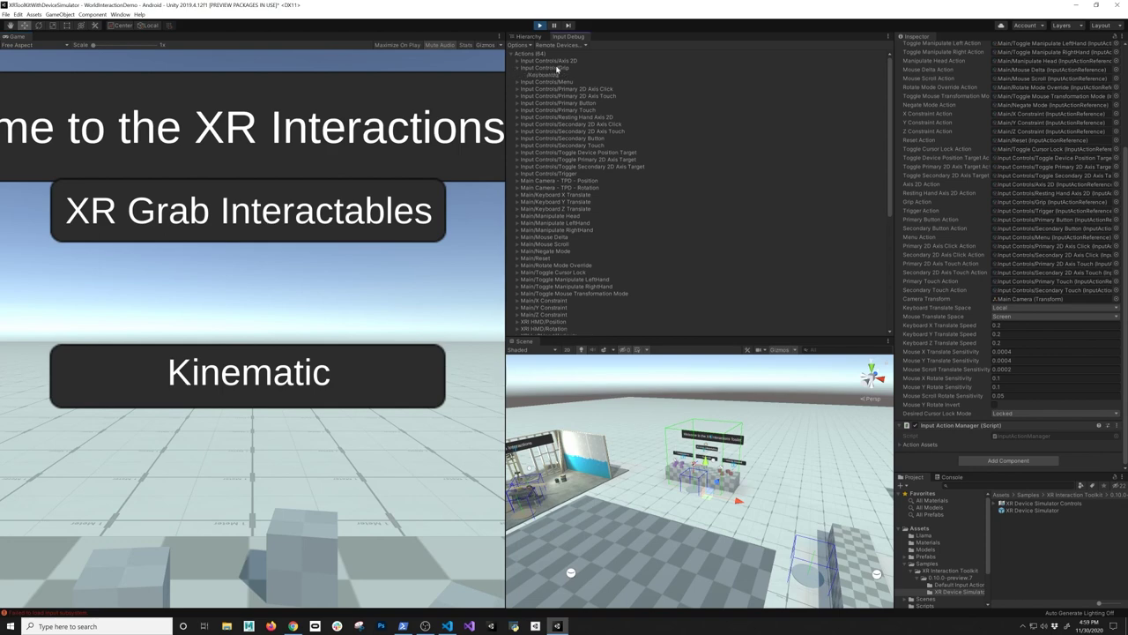
pyautogui.click(556, 76)
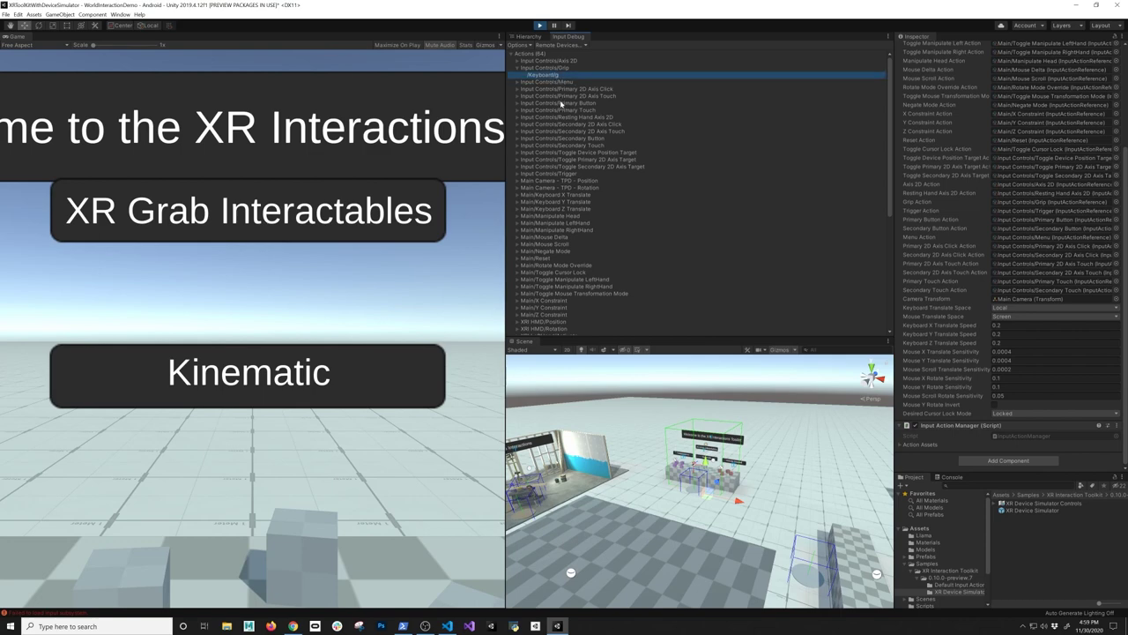
pyautogui.click(517, 181)
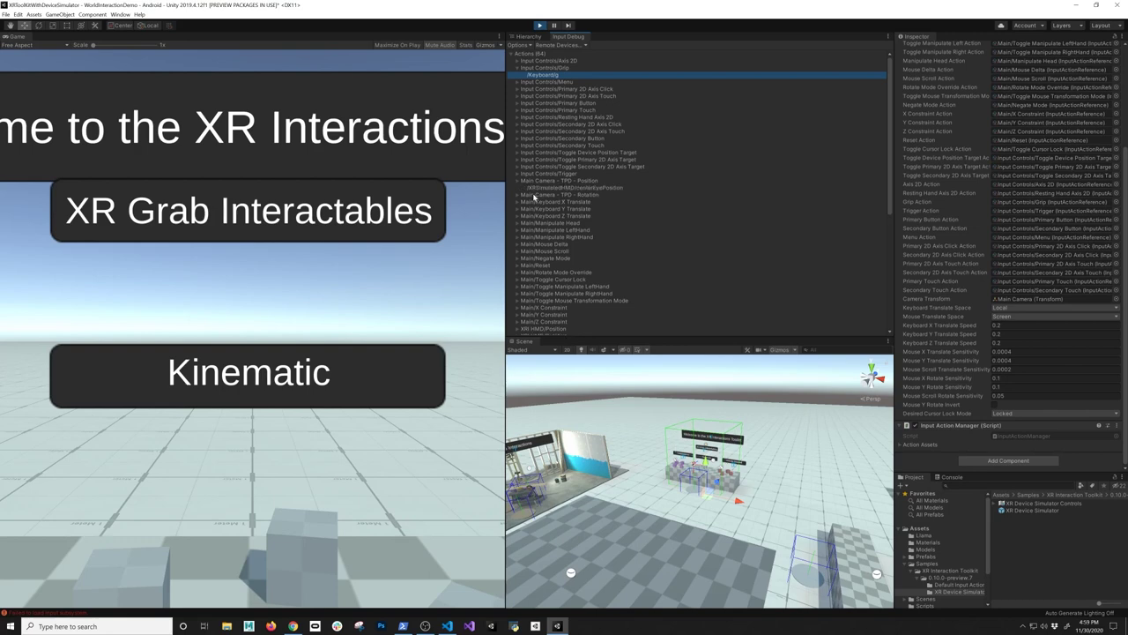
pyautogui.click(518, 194)
pyautogui.click(518, 209)
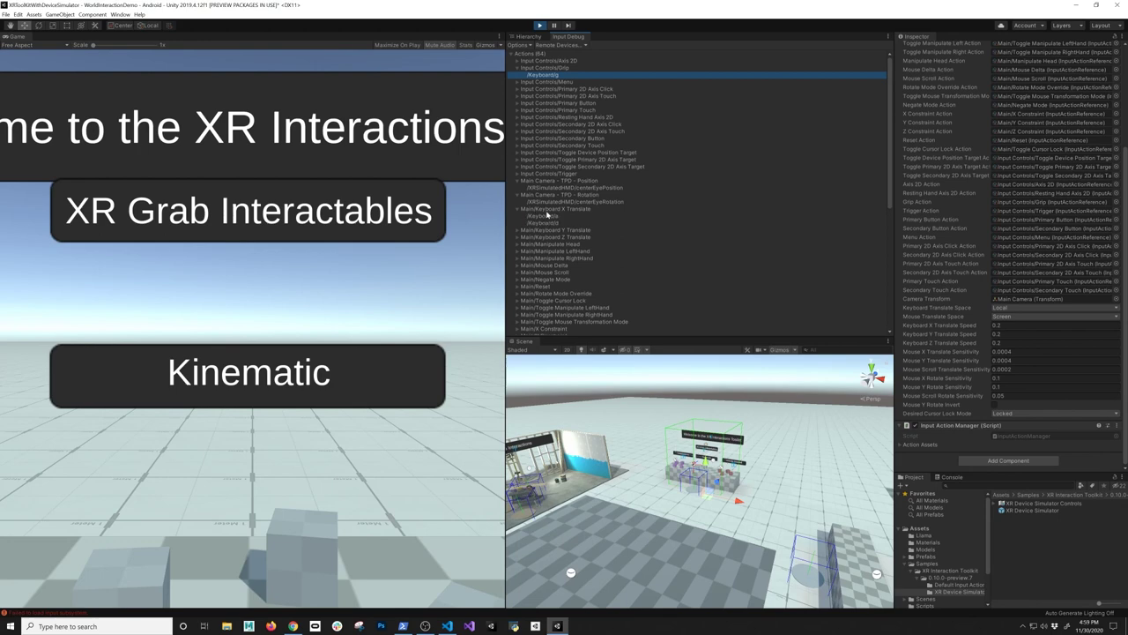
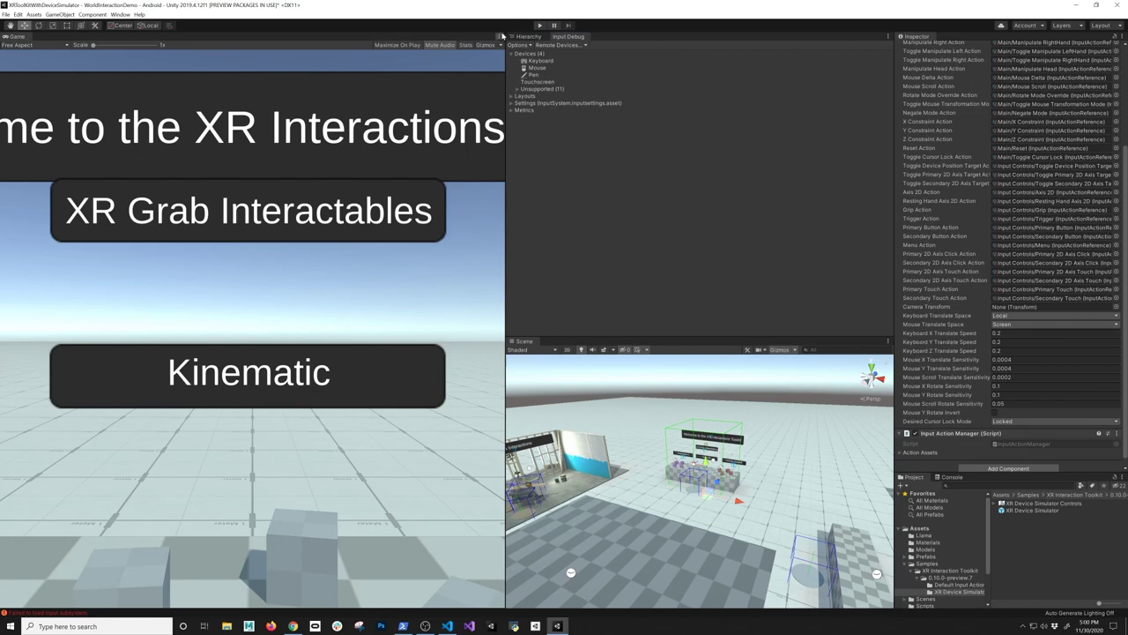
# In a new Play mode session, set the simulator's Keyboard X Translate Speed to 0.5 and test the headset's sideways movement
pyautogui.click(539, 26)
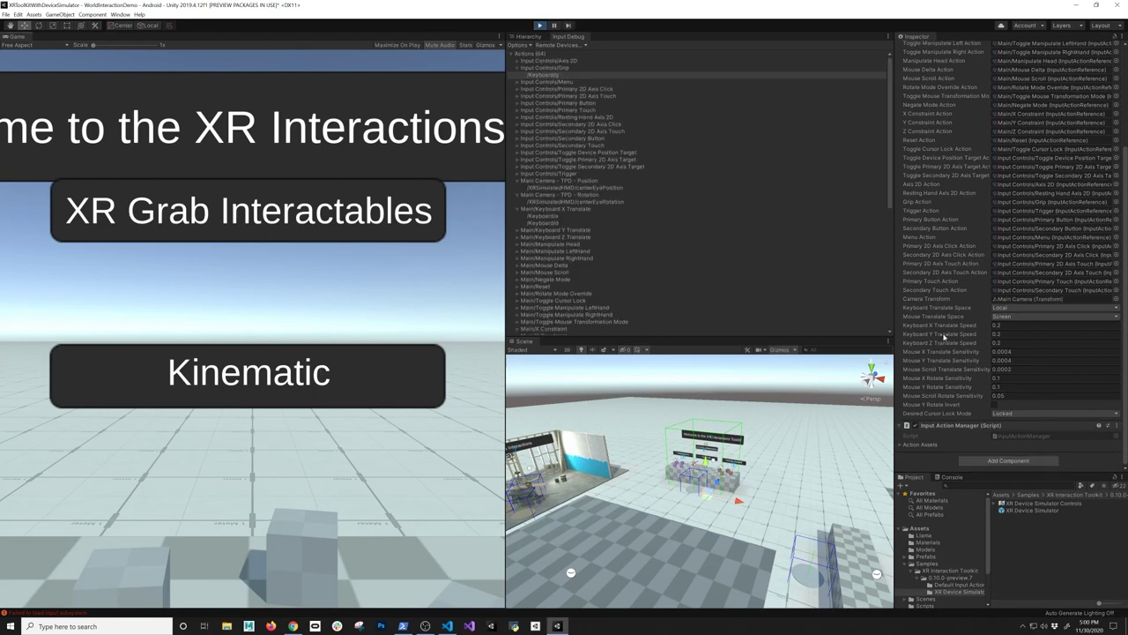
pyautogui.moveTo(463, 336); pyautogui.dragTo(358, 335, button='right')
pyautogui.press('f')
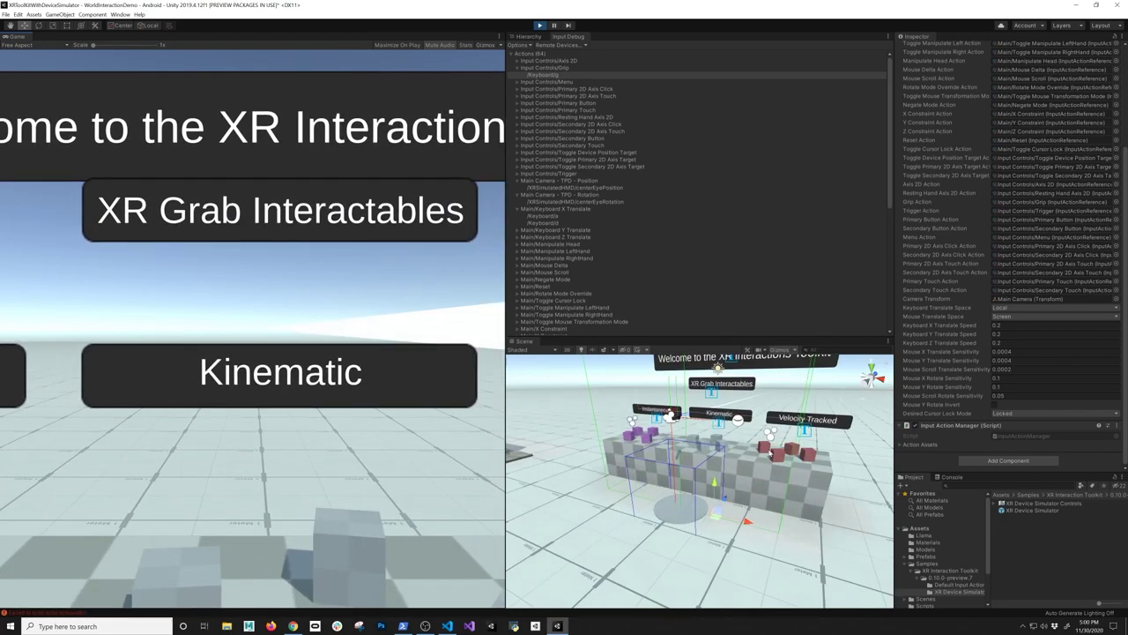
pyautogui.click(993, 326)
pyautogui.moveTo(379, 342); pyautogui.dragTo(420, 297, button='right')
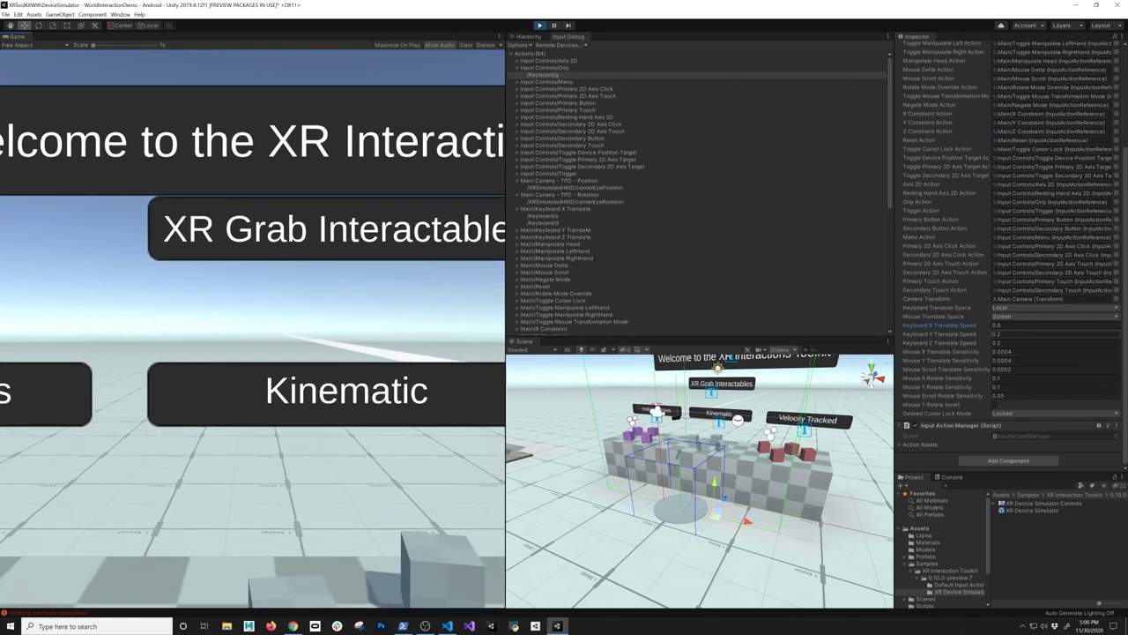
# Move the headset sideways once more, set the simulator's Mouse X Translate Sensitivity to 0.001 and test the view with the mouse
pyautogui.moveTo(332, 317); pyautogui.dragTo(315, 335, button='right')
pyautogui.press('d')
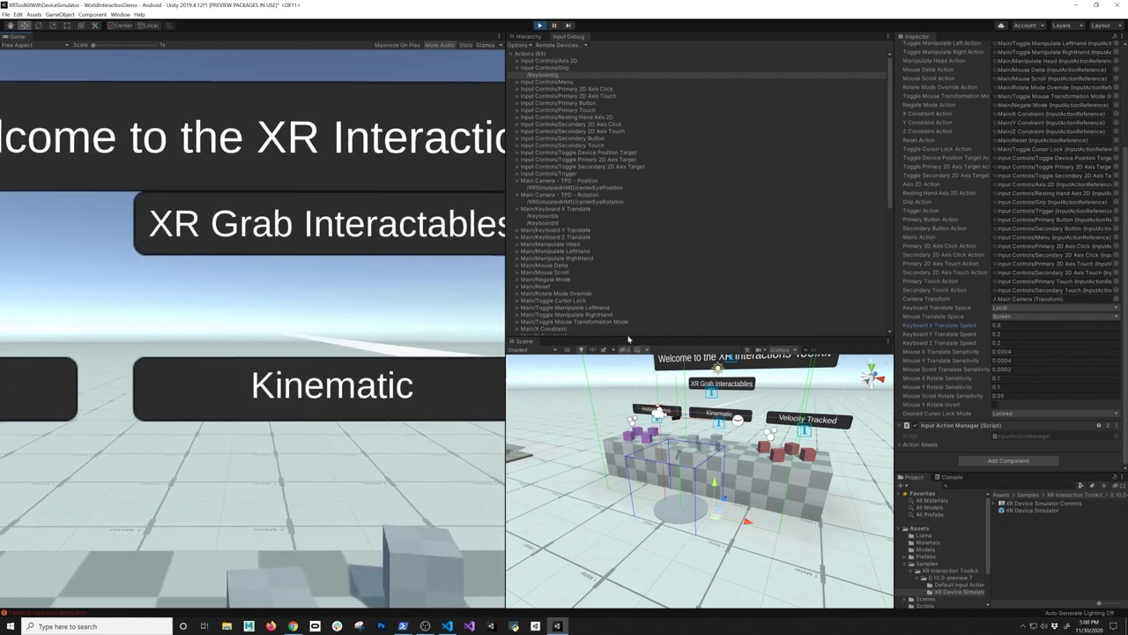
pyautogui.click(926, 352)
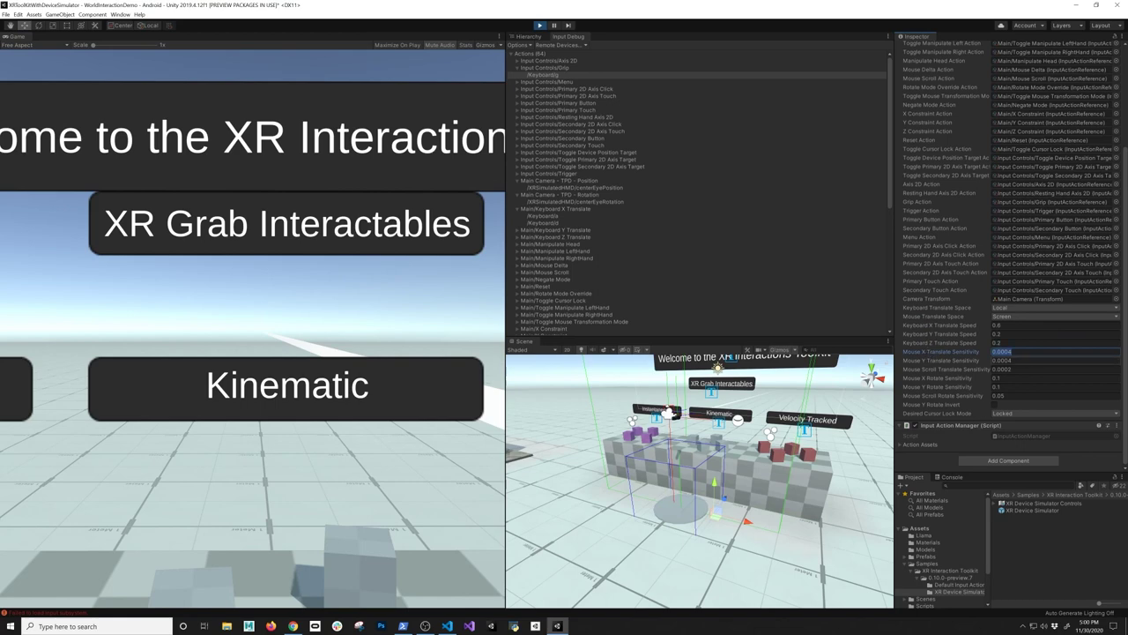
pyautogui.click(1010, 351)
pyautogui.moveTo(413, 401); pyautogui.dragTo(449, 256, button='right')
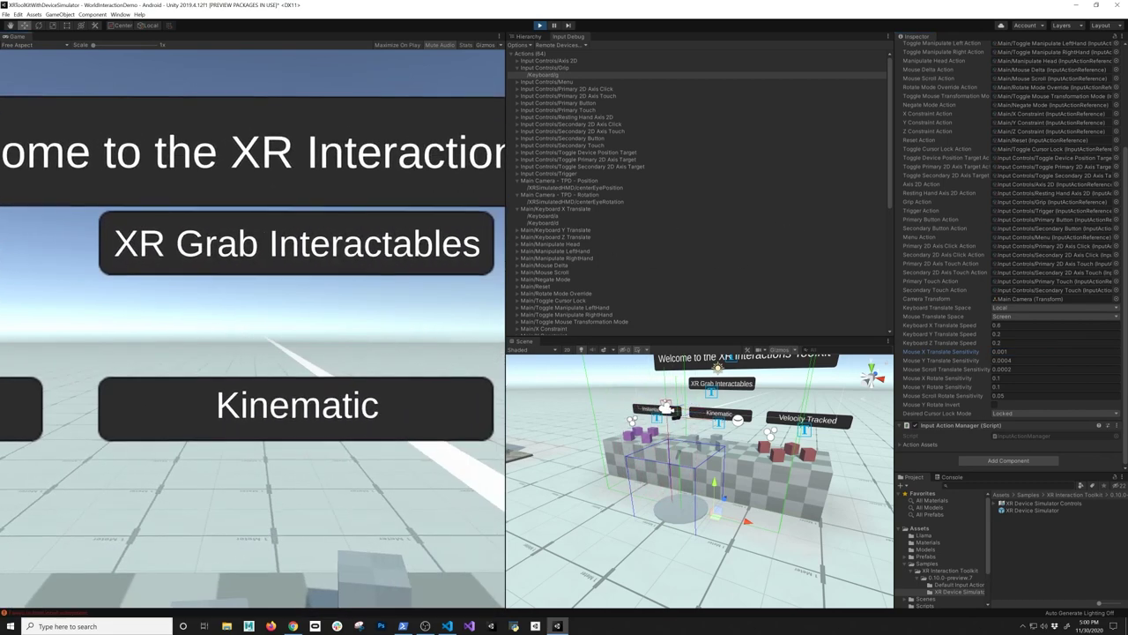
# Set the simulator's Mouse Y Translate Sensitivity to 0.01 and test the headset view with the mouse
pyautogui.click(1010, 359)
pyautogui.moveTo(1012, 360); pyautogui.dragTo(1005, 360)
pyautogui.press('BackSpace')
pyautogui.press('BackSpace')
pyautogui.press('BackSpace')
pyautogui.write('1')
pyautogui.moveTo(328, 446); pyautogui.dragTo(211, 432, button='right')
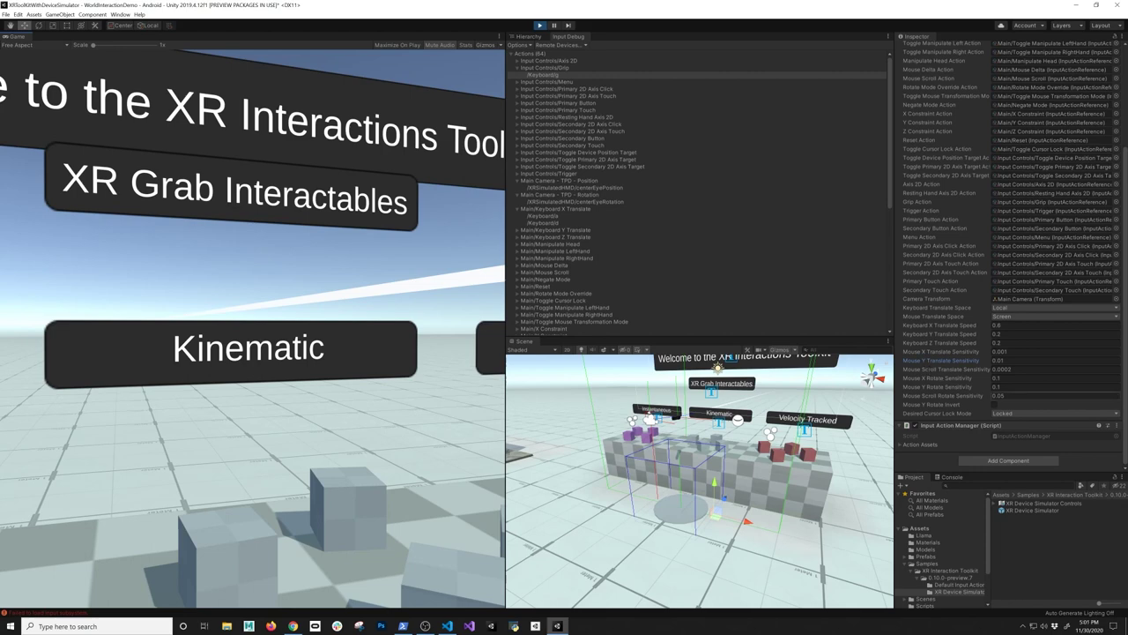
# Set the simulator's Mouse X and Mouse Y Rotate Sensitivity to 0.3 and test rotating the headset view
pyautogui.click(996, 377)
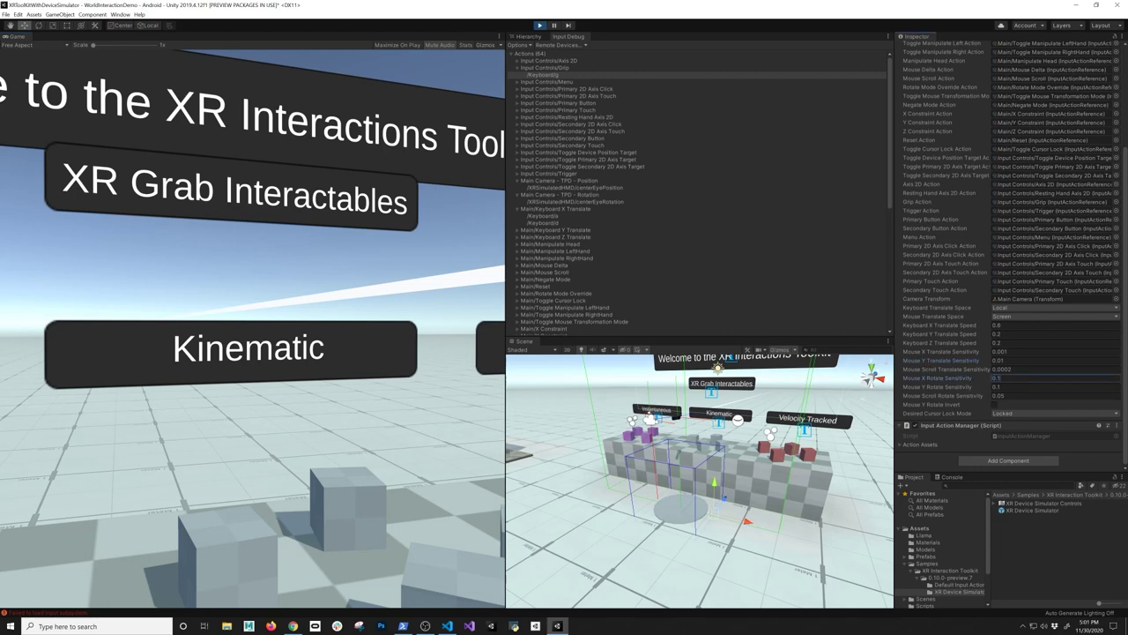
pyautogui.press('Tab')
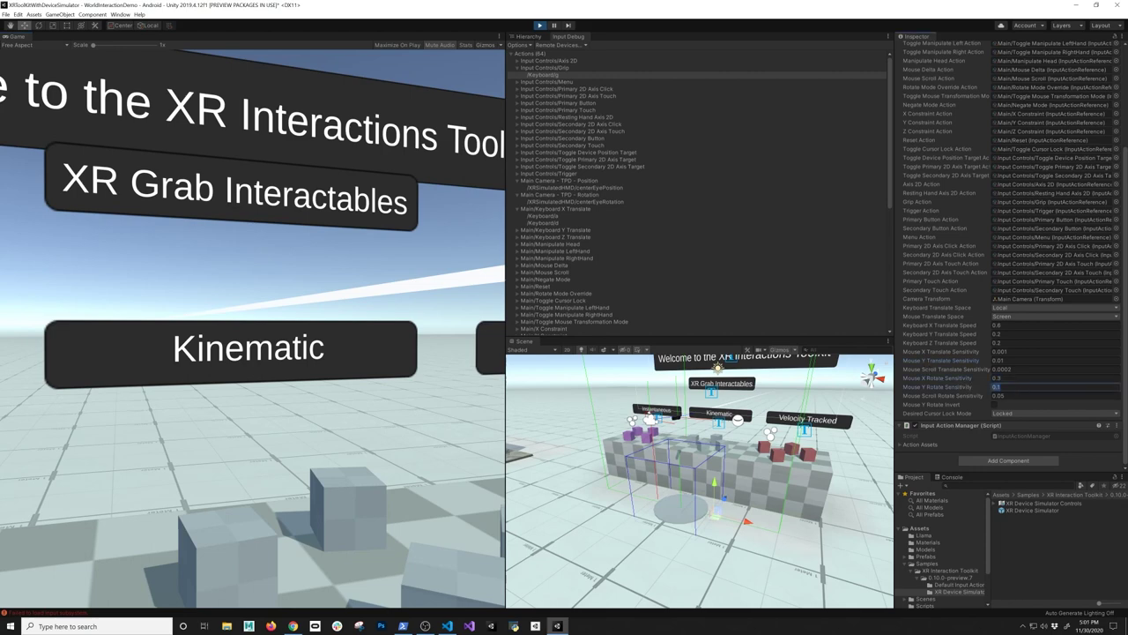
pyautogui.moveTo(211, 342); pyautogui.dragTo(433, 579, button='right')
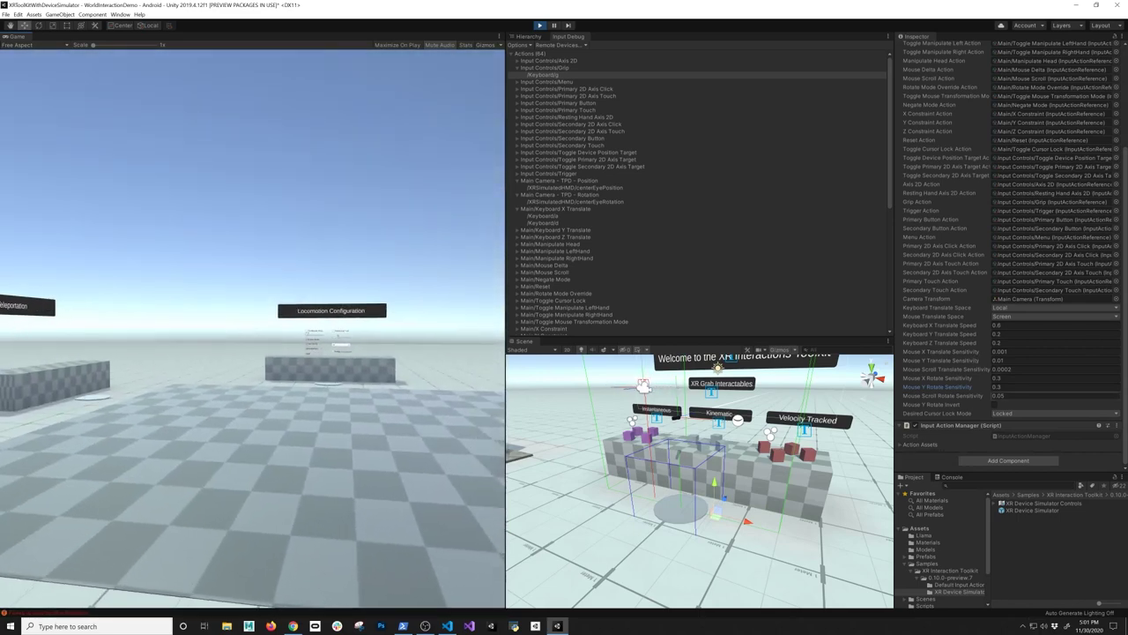
# Exit Play mode, return to the scene Hierarchy and select LeftHand under the rig's CameraOffset
pyautogui.scroll(4, 1058, 353)
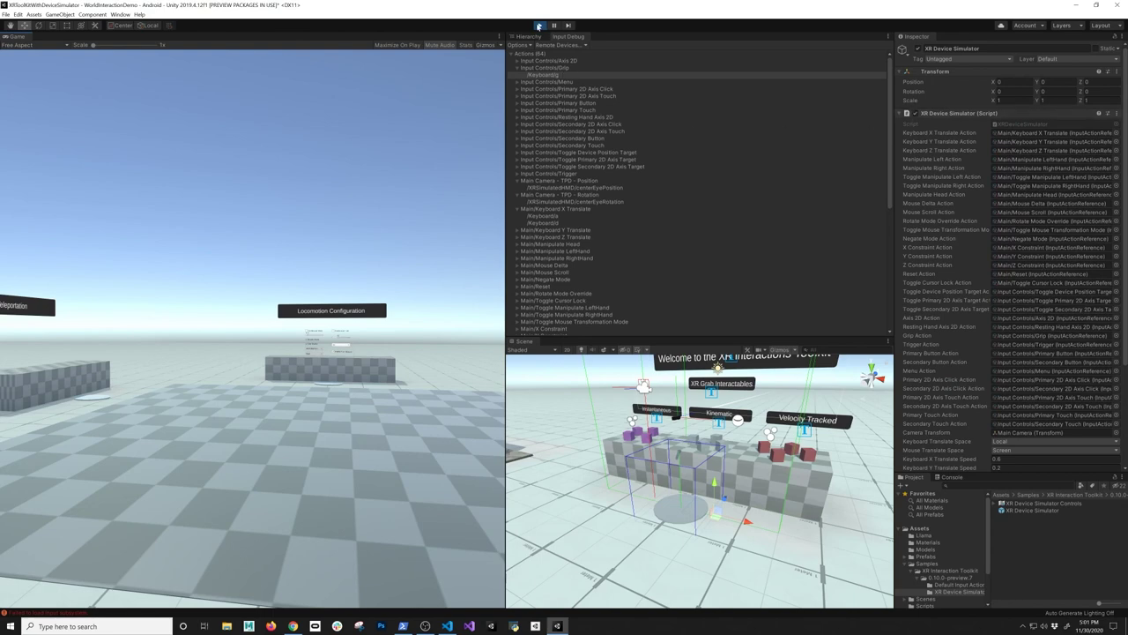
pyautogui.click(540, 25)
pyautogui.click(529, 36)
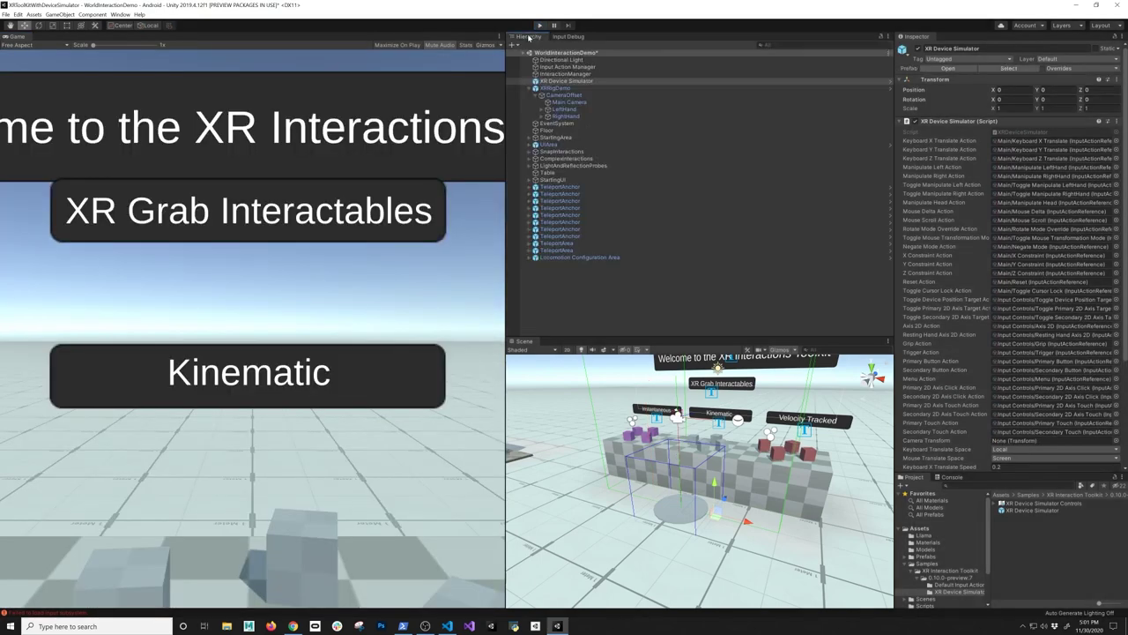
pyautogui.click(562, 109)
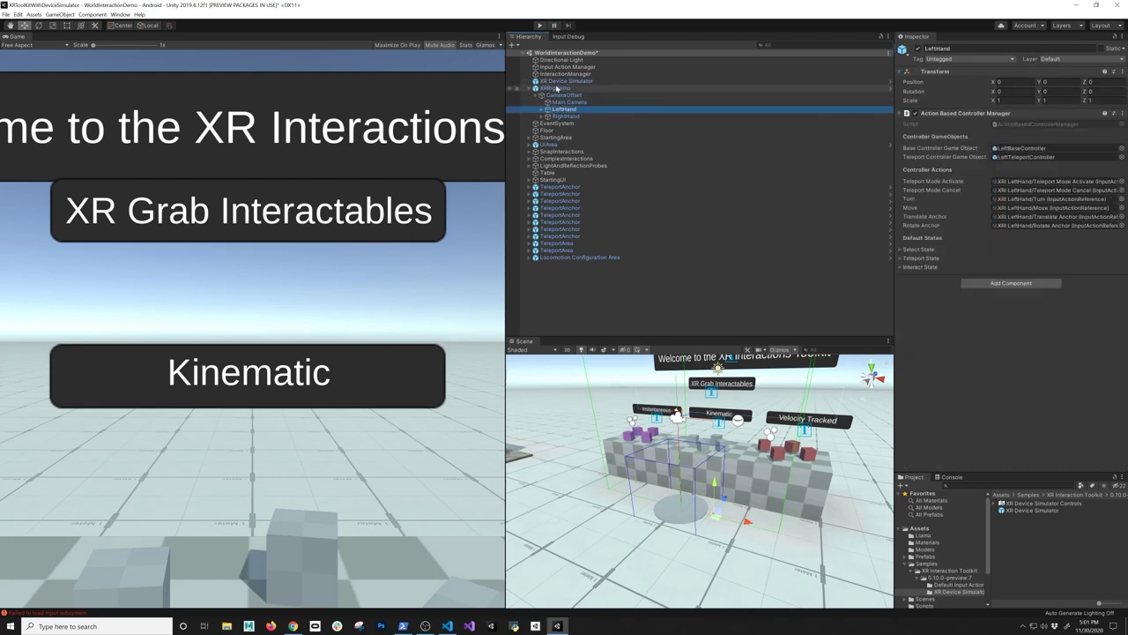